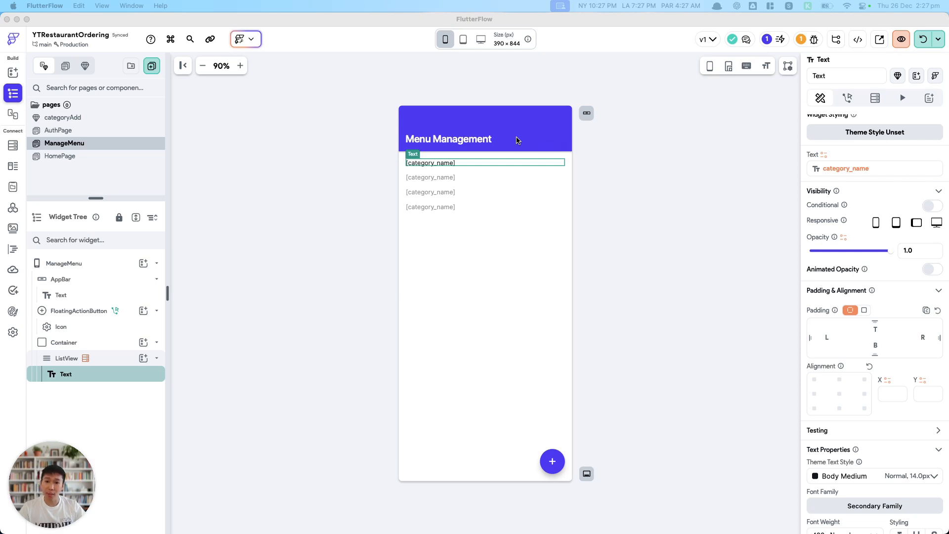
click(151, 70)
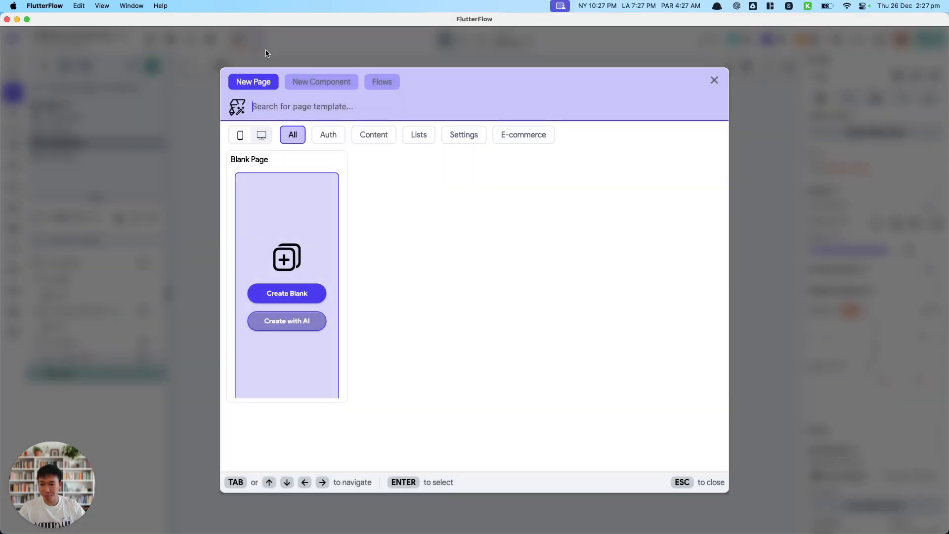
click(399, 55)
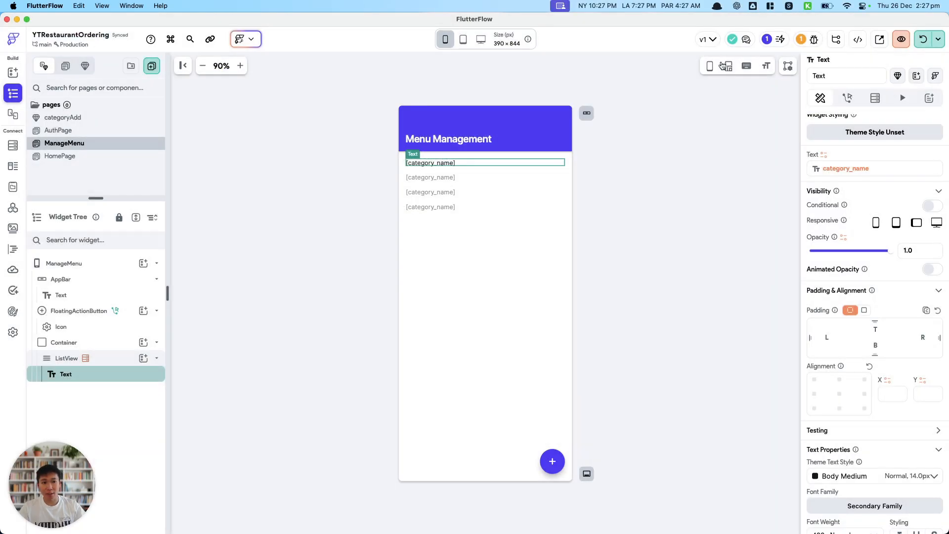
click(249, 45)
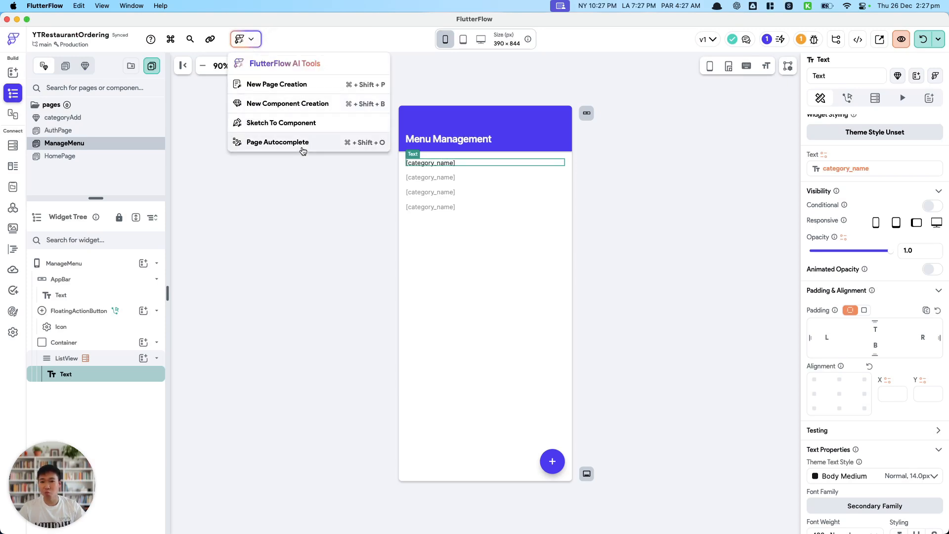
click(201, 98)
Generate a new page with AI from the prompt "menu page with photo, item and price".
click(151, 67)
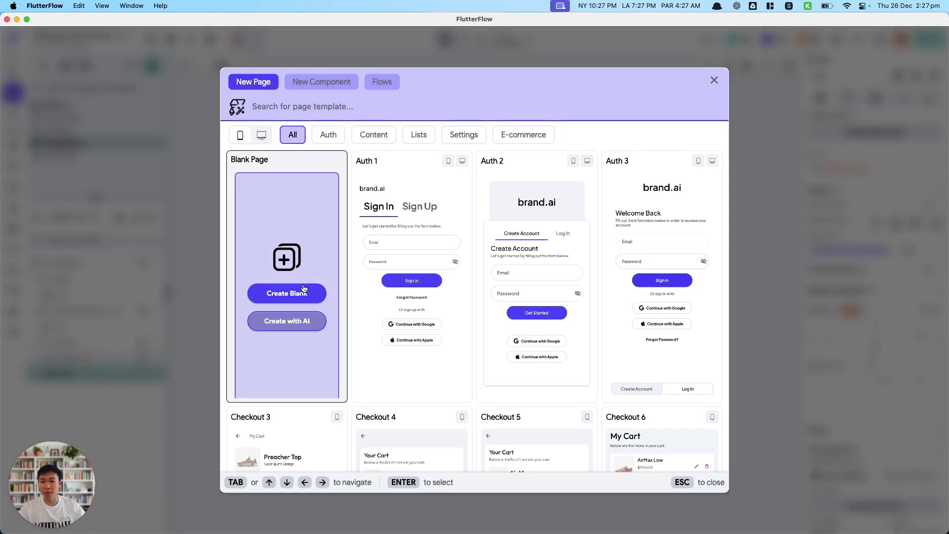
click(287, 321)
text(menu page with pc)
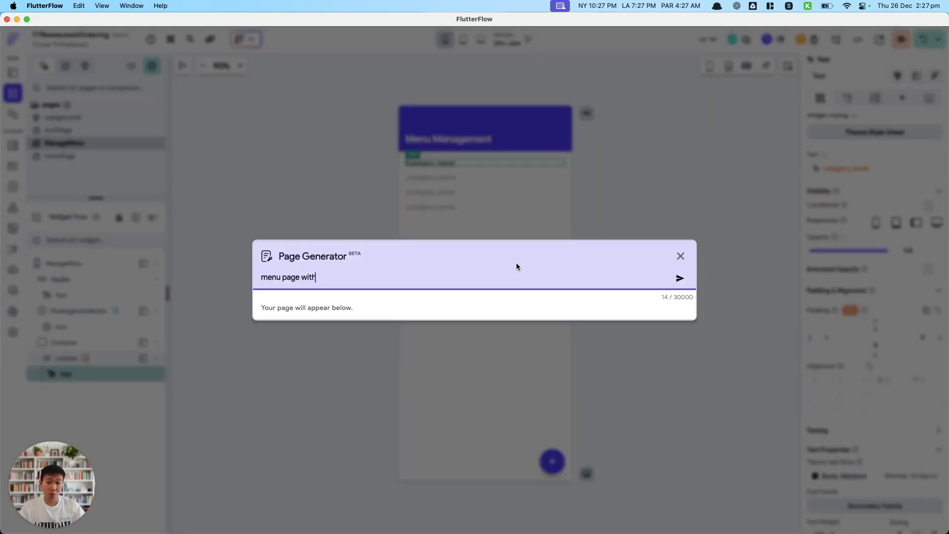
key(BackSpace)
key(BackSpace)
key(BackSpace)
key(BackSpace)
key(BackSpace)
key(BackSpace)
key(BackSpace)
key(BackSpace)
key(BackSpace)
key(BackSpace)
text(page with photo, item and price)
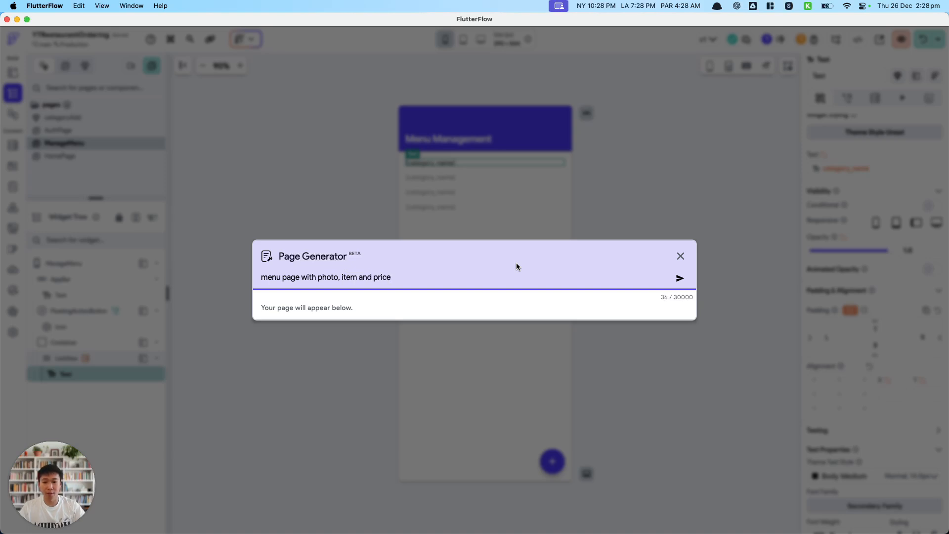
key(Return)
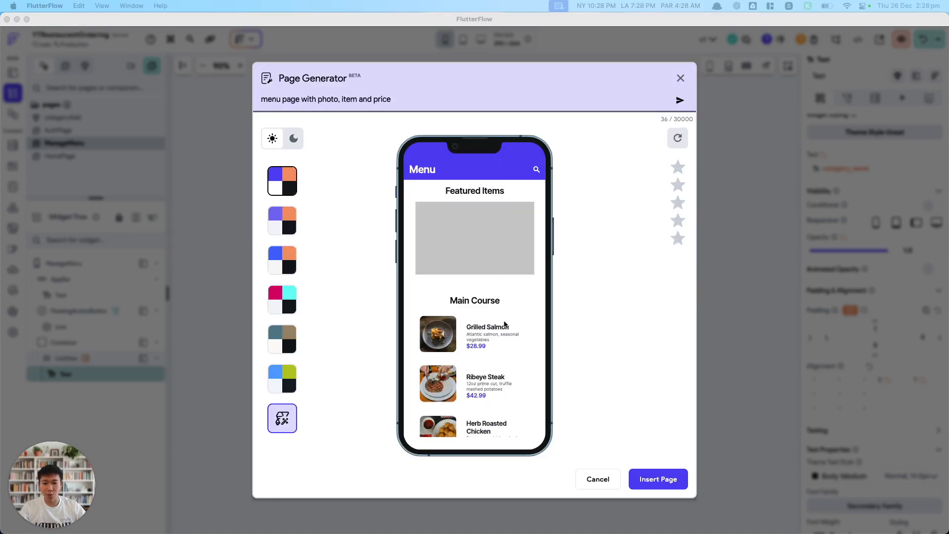
Insert the generated menu page into the project as manageItem and dismiss the page rating.
click(654, 481)
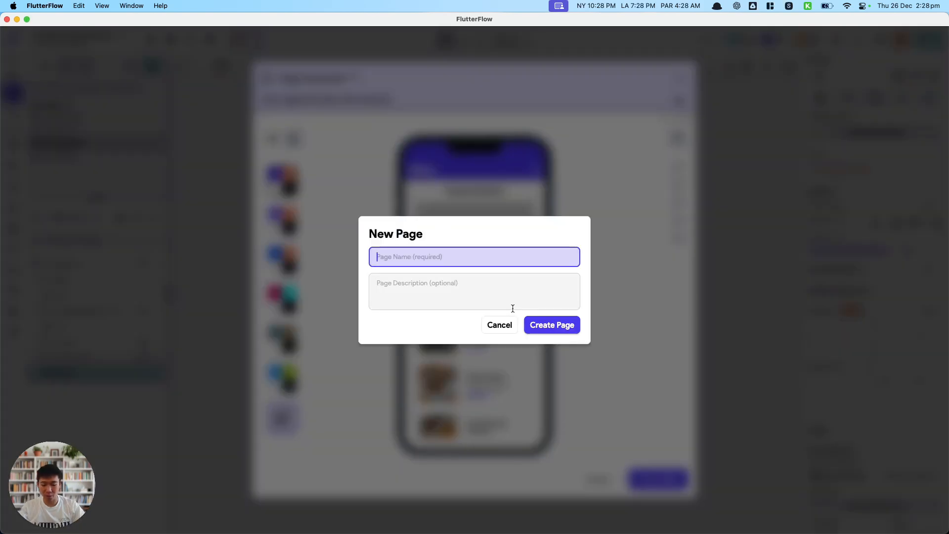
text(manageItem)
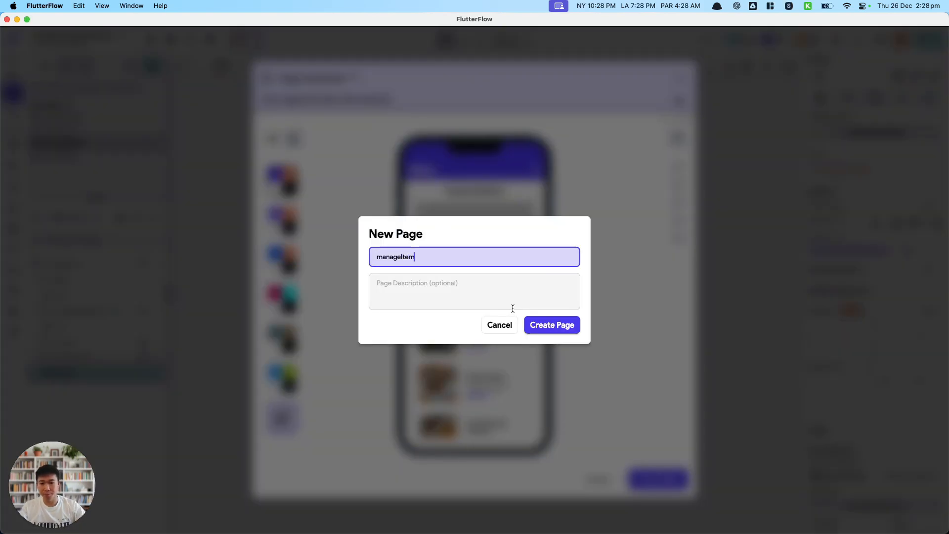
click(530, 327)
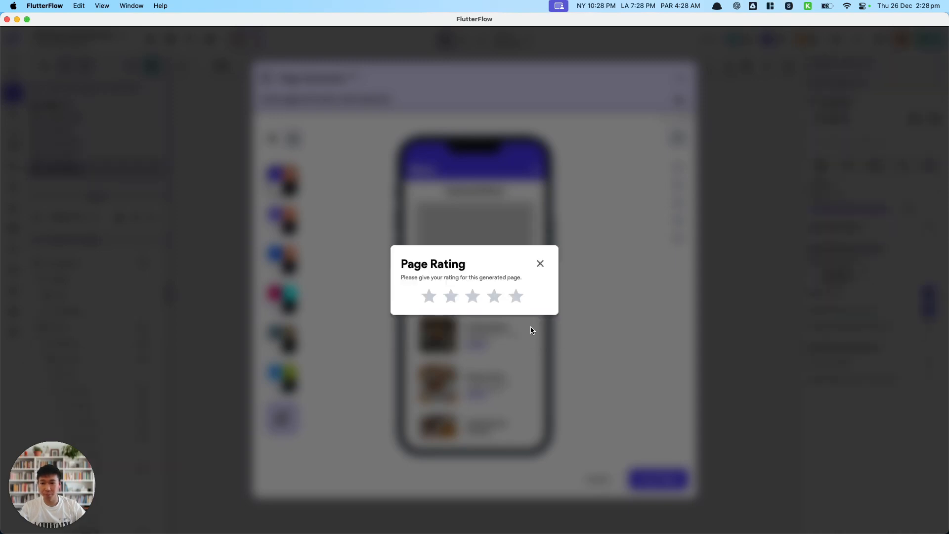
click(541, 265)
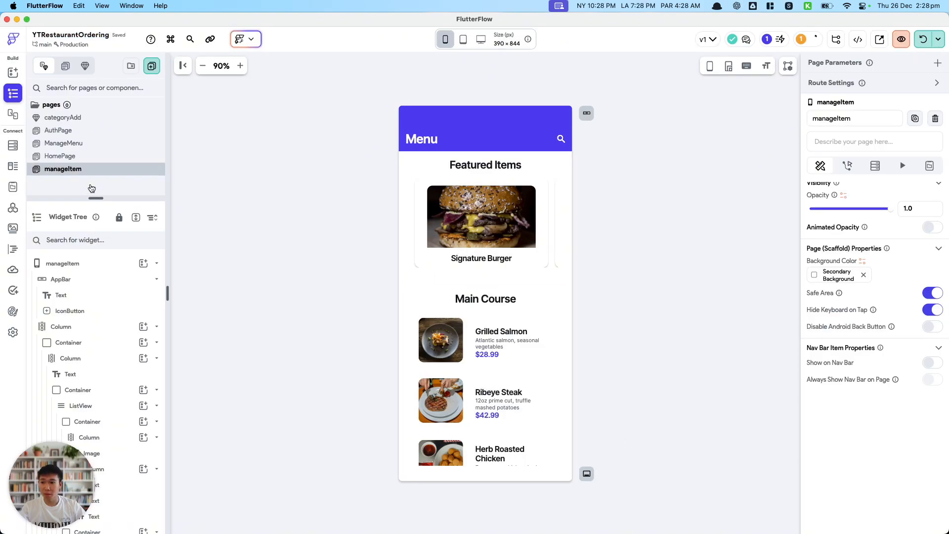
Rename the manageItem page to ManageItem.
double_click(74, 169)
text(M)
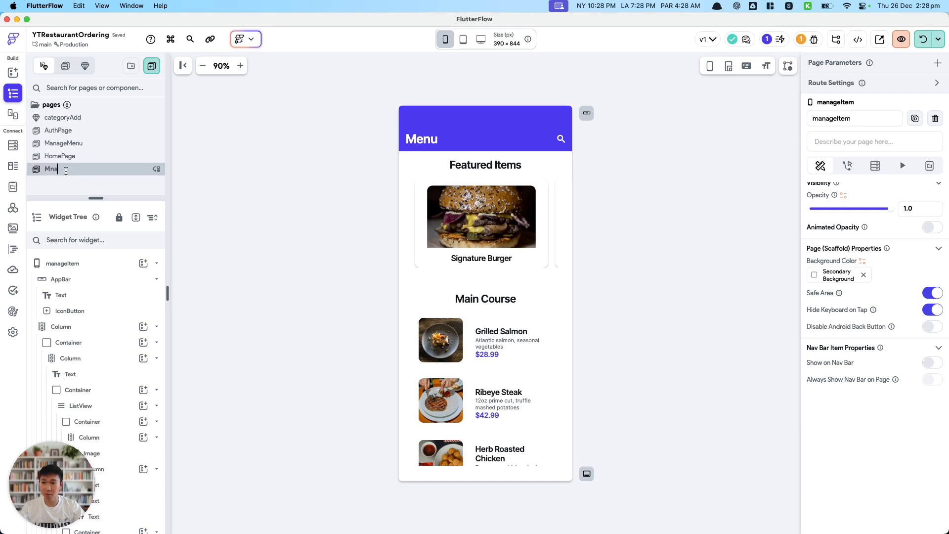
text(anageItem)
key(Return)
Change the app bar title to "Manage Menu Item" and delete the app bar's search icon button.
click(421, 139)
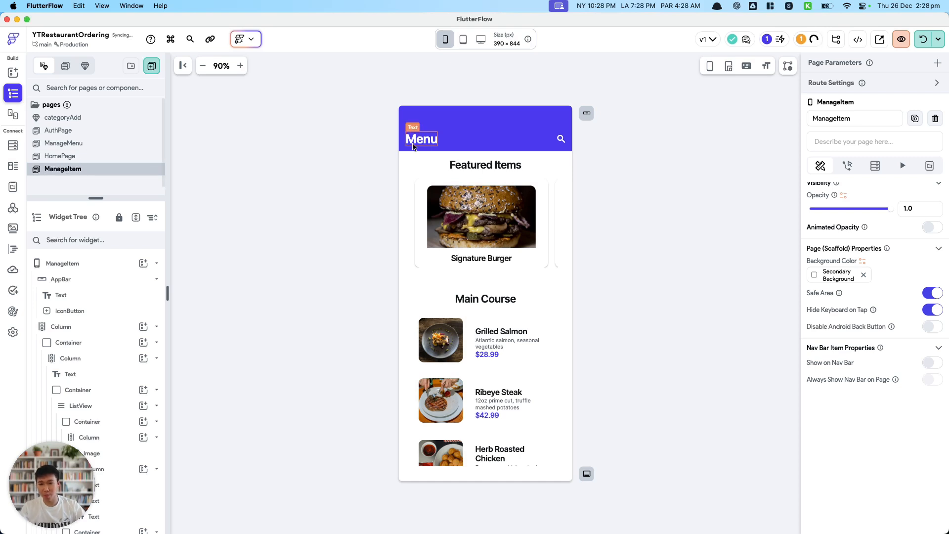
double_click(853, 174)
text(Manage Menu Item)
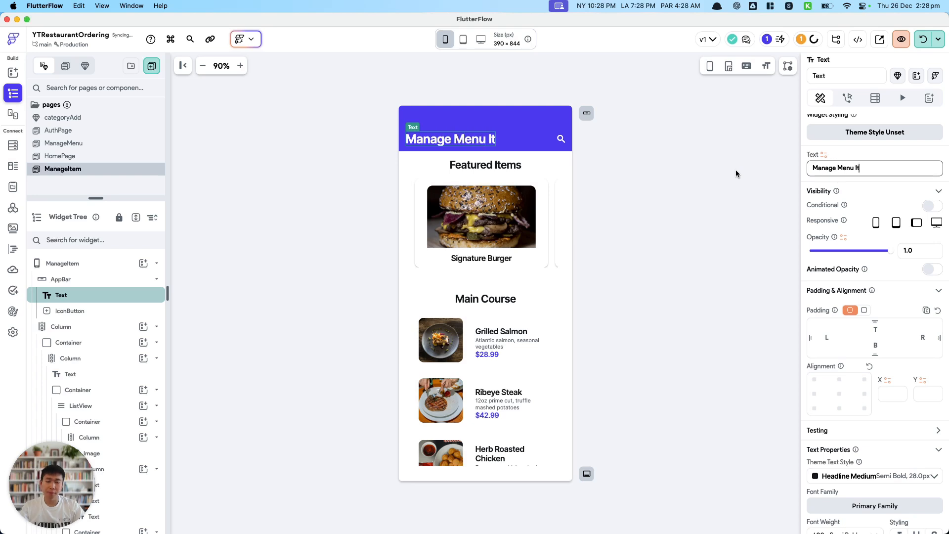
click(562, 139)
key(Delete)
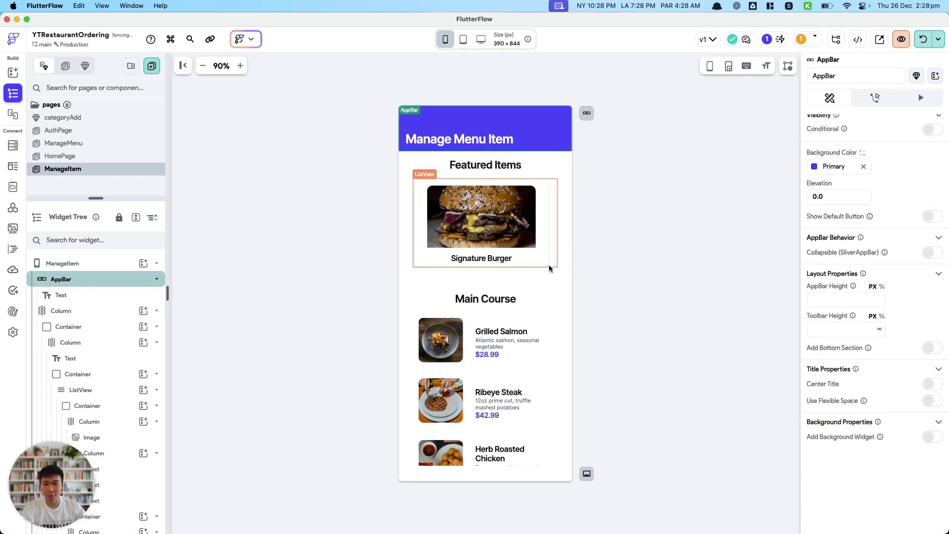
Delete the Featured Items container and the Desserts section, leaving only Main Course on the page.
click(550, 270)
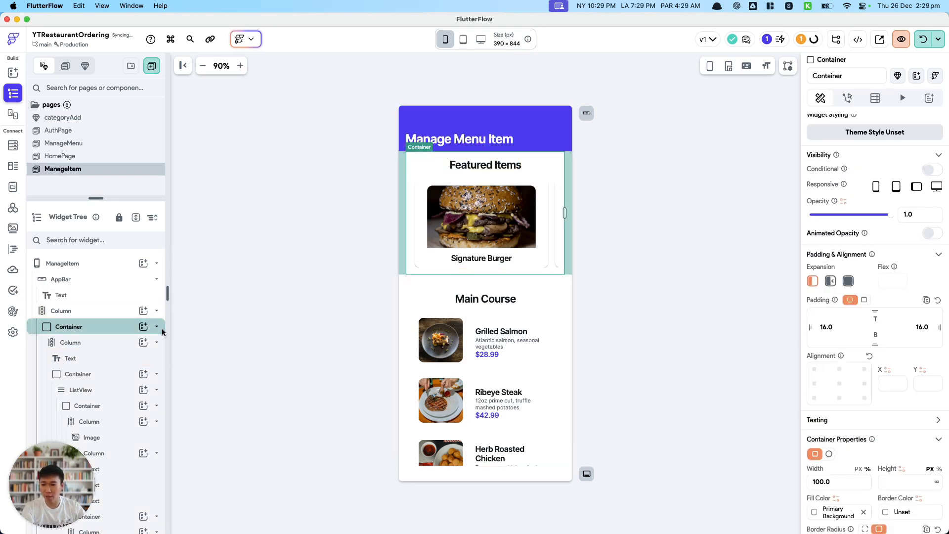
key(Delete)
scroll(487, 297, down, 3)
scroll(487, 341, up, 3)
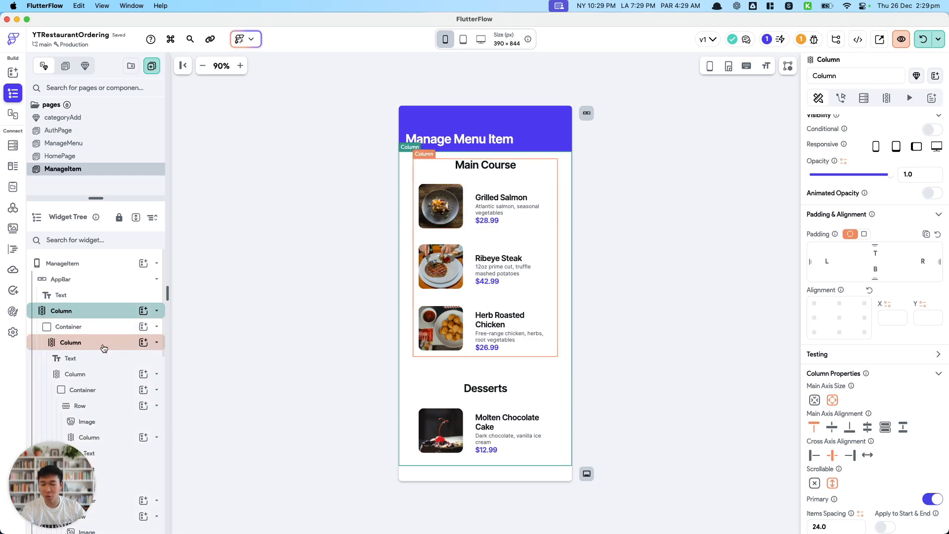
click(157, 342)
click(117, 357)
key(BackSpace)
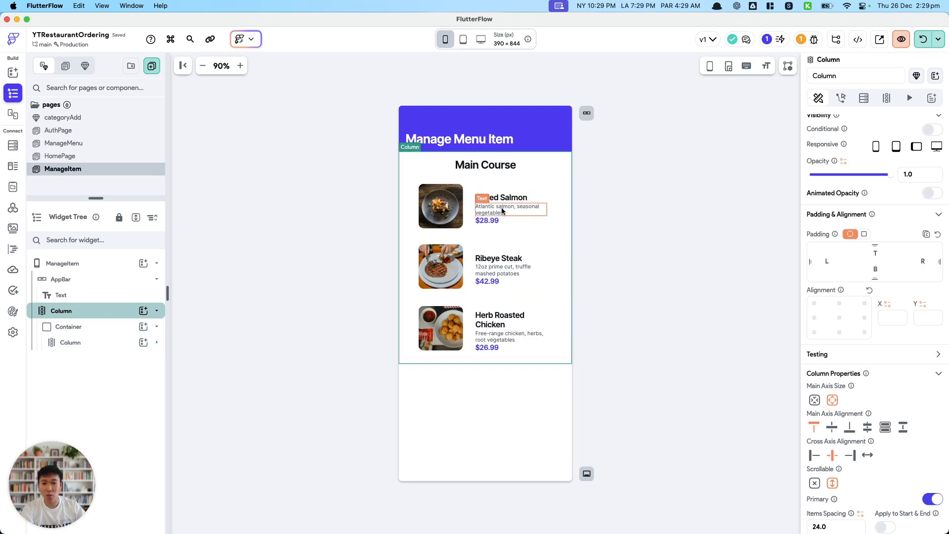
Replace the page's outermost Column widget with a ListView.
right_click(95, 314)
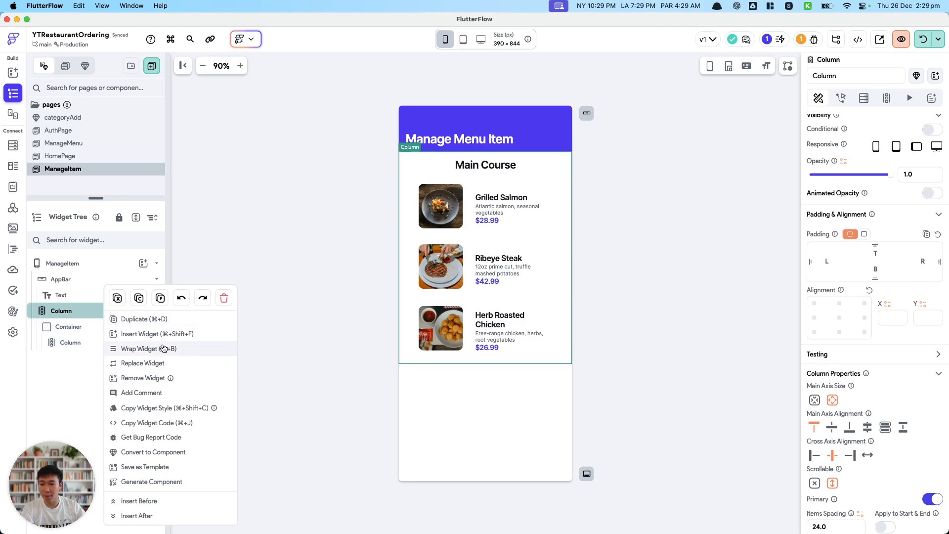
click(144, 363)
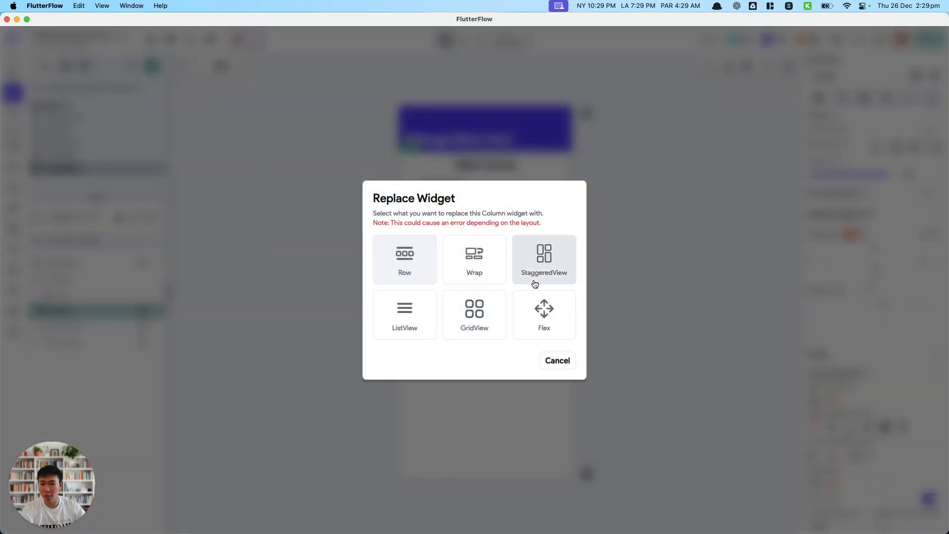
click(407, 324)
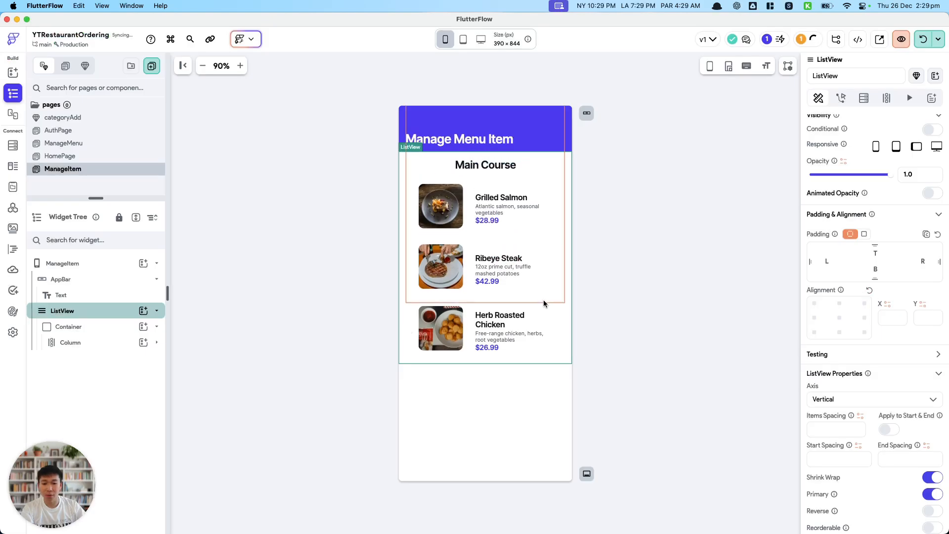
Add a FAB widget to the ManageItem page and expand the page's widget tree.
right_click(75, 280)
right_click(75, 269)
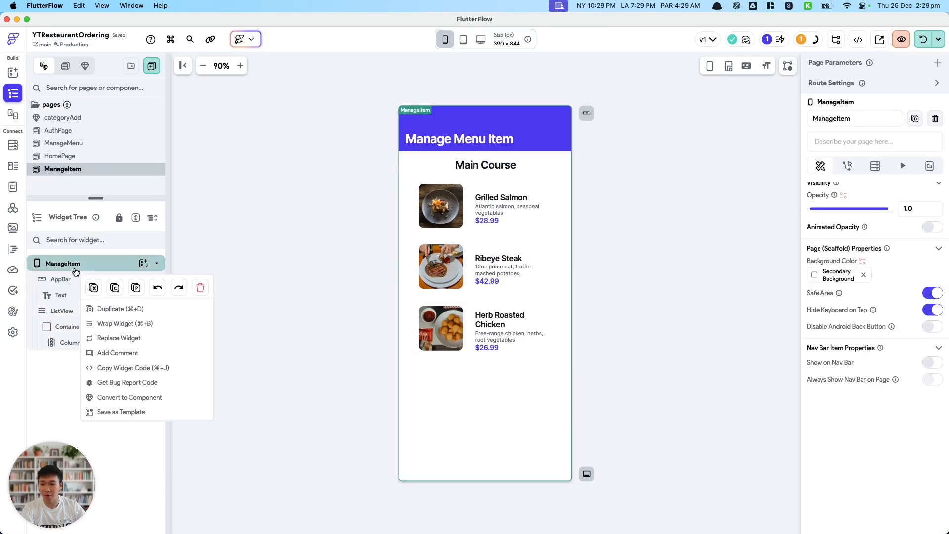
click(157, 263)
click(146, 264)
scroll(208, 376, down, 3)
text(fab)
scroll(210, 402, up, 5)
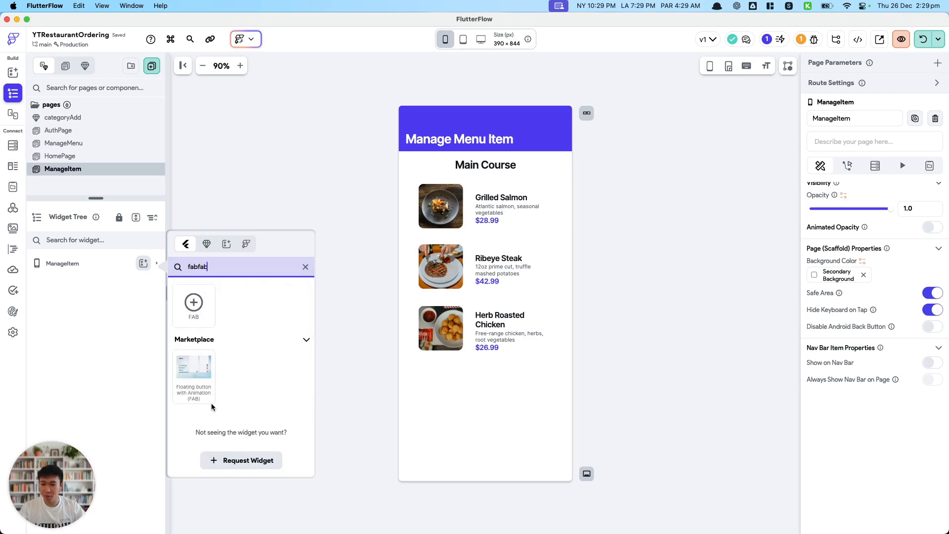
click(193, 301)
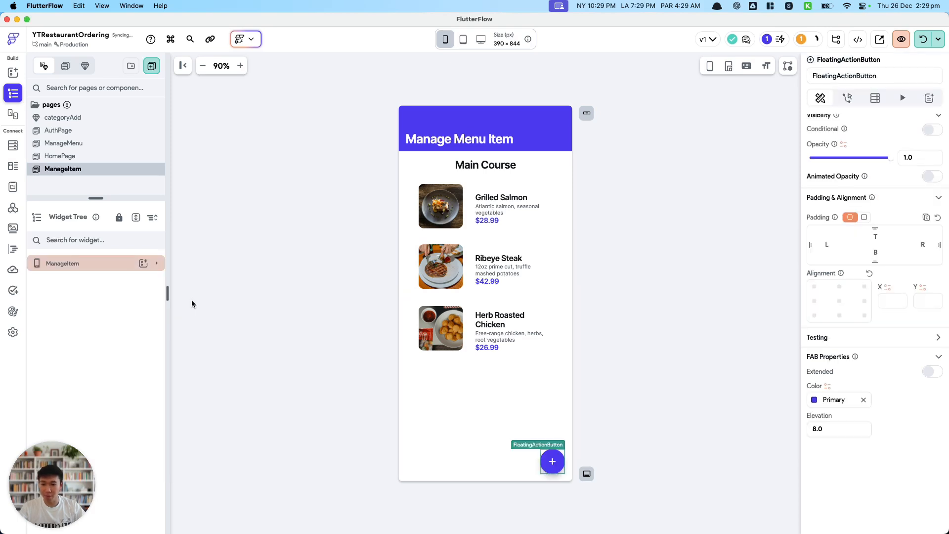
click(156, 264)
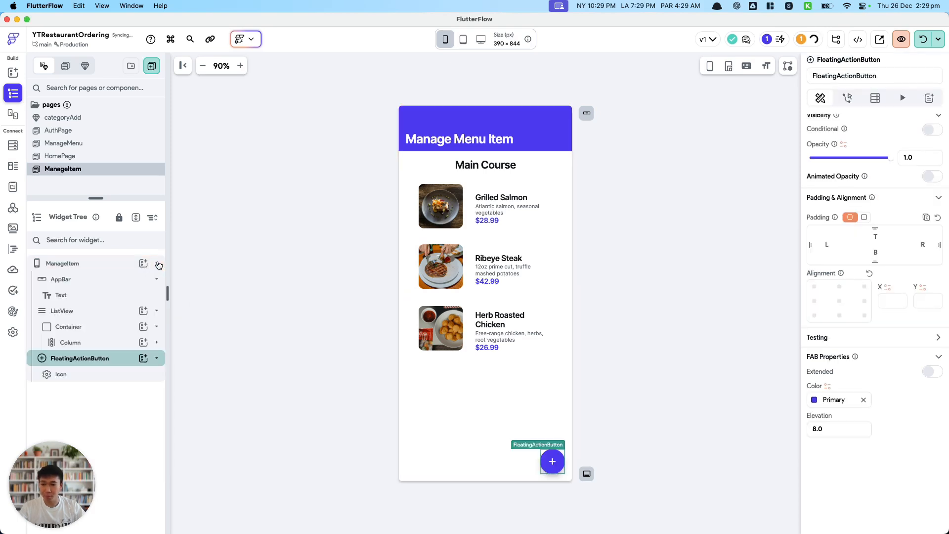
Add a required page parameter named categoryRef to the ManageItem page.
click(754, 273)
click(933, 68)
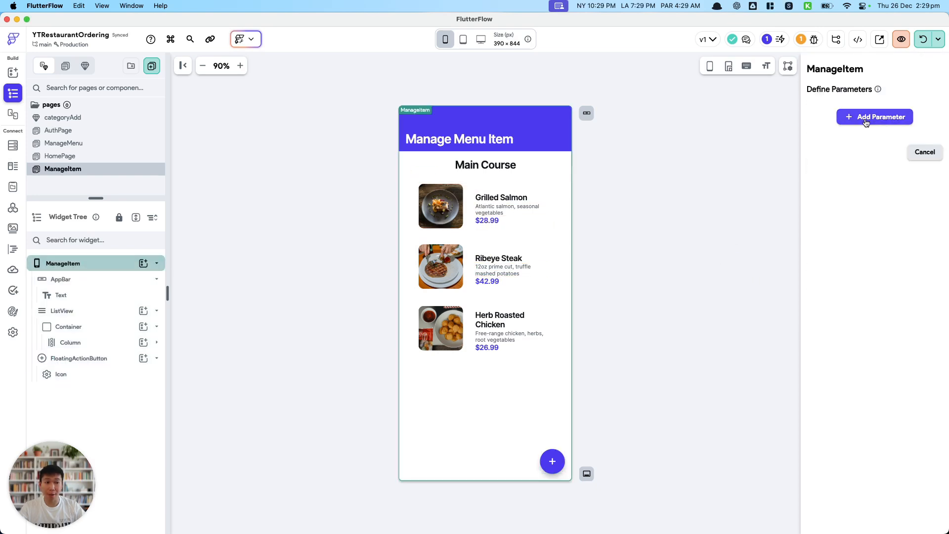
click(866, 118)
click(844, 153)
text(categoryRef)
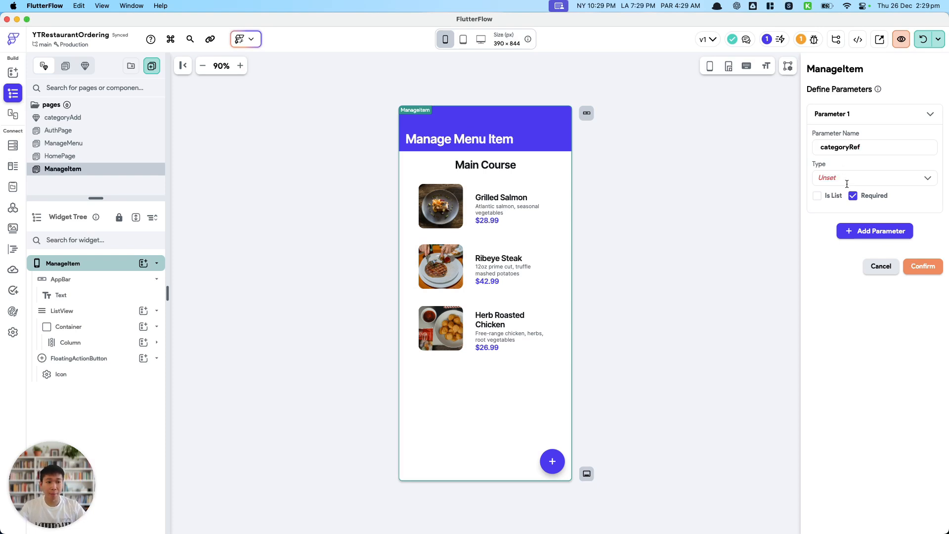
Set the categoryRef parameter's type to DocumentReference with collection type menu_category and confirm the parameter.
click(847, 184)
scroll(860, 224, down, 5)
scroll(864, 222, up, 3)
click(868, 197)
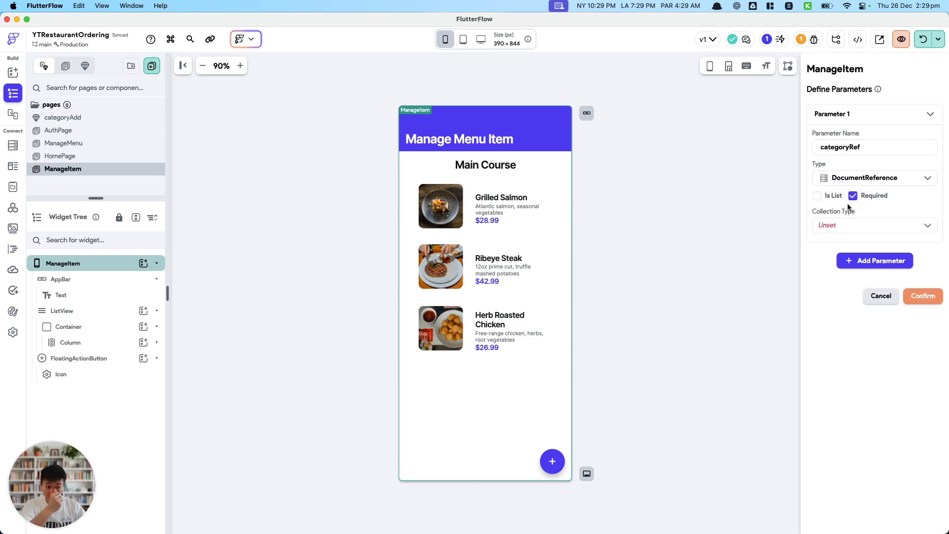
click(858, 225)
click(859, 247)
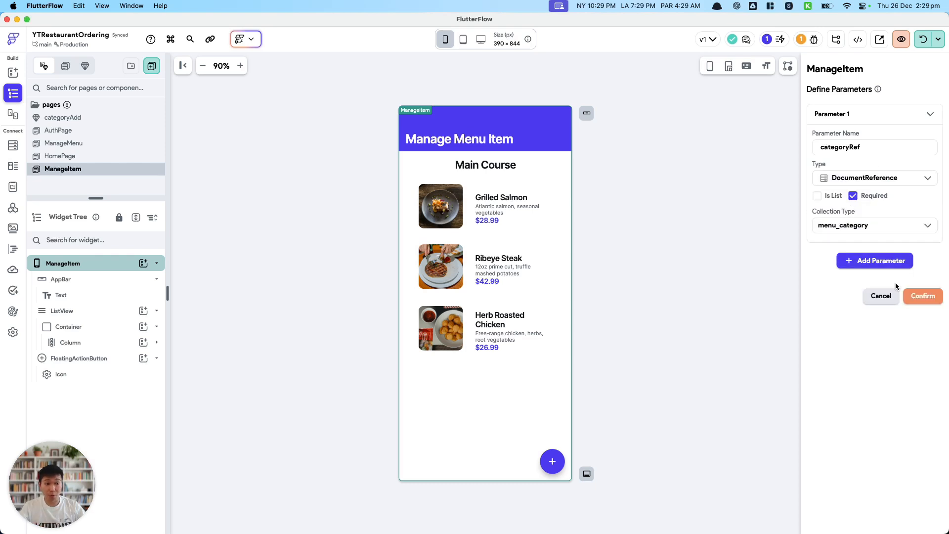
click(921, 302)
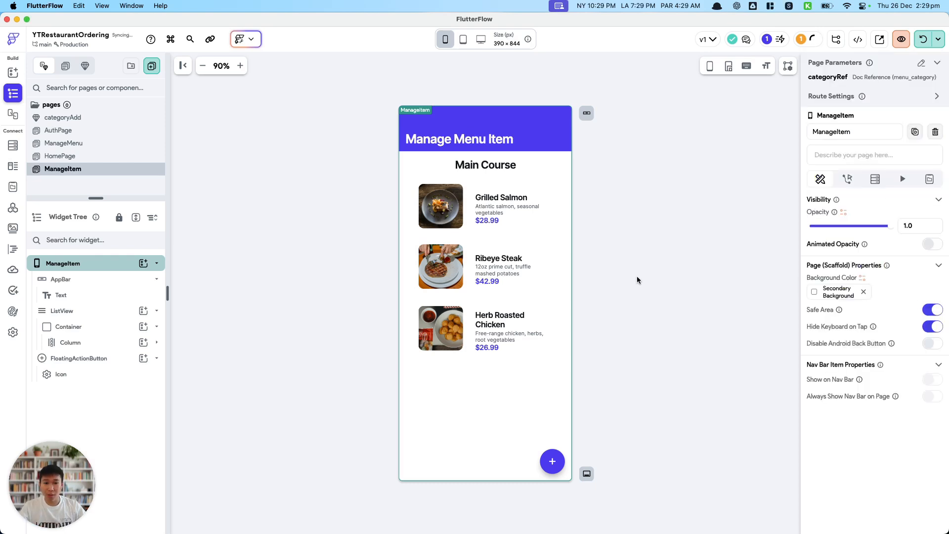
Wrap the ListView that holds the Main Course items in a Container.
click(509, 166)
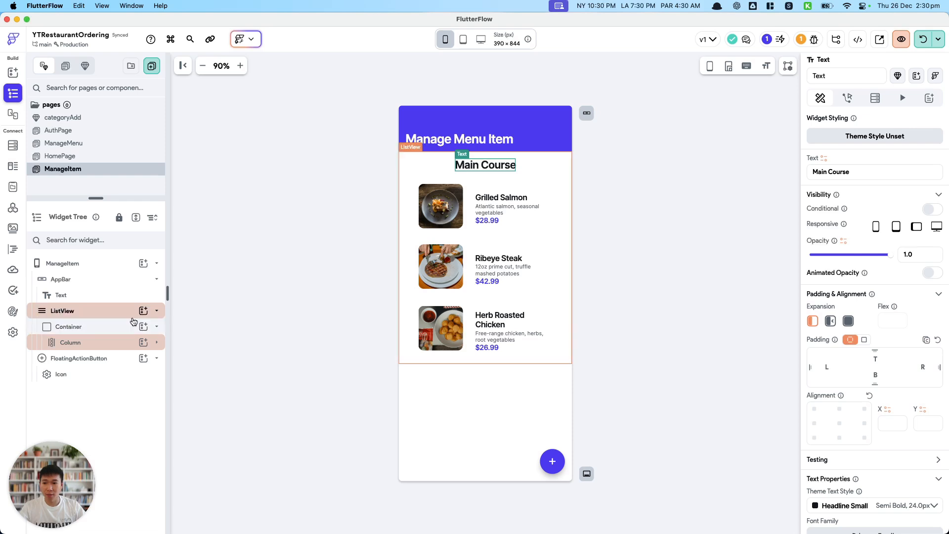
right_click(113, 315)
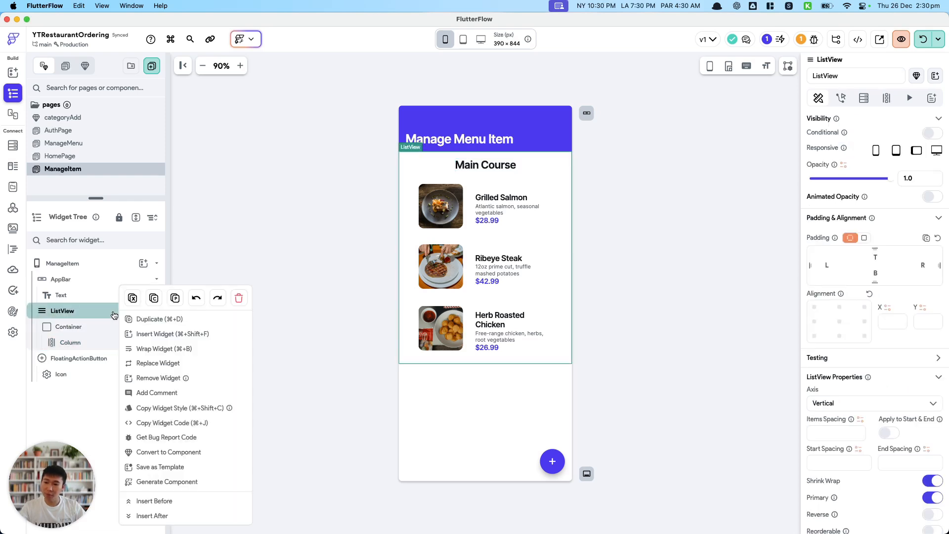
click(161, 349)
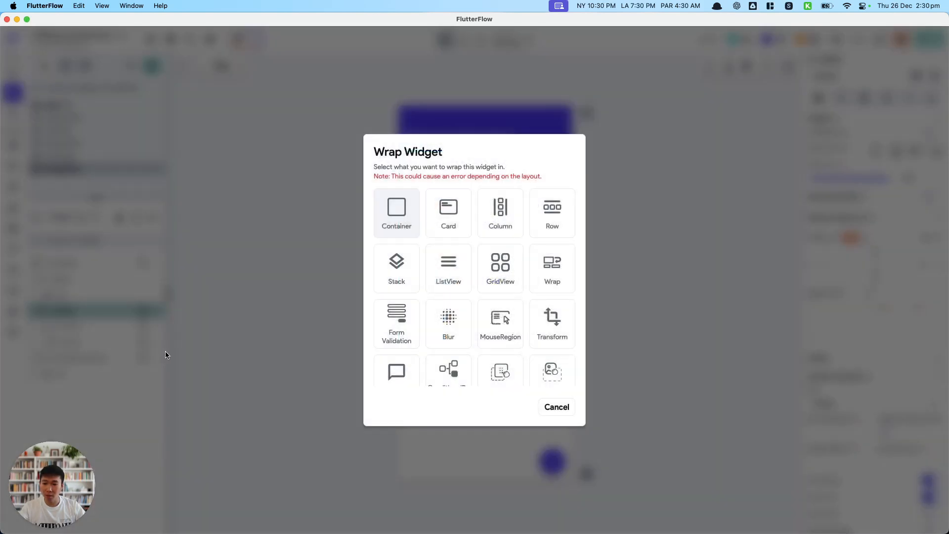
click(396, 212)
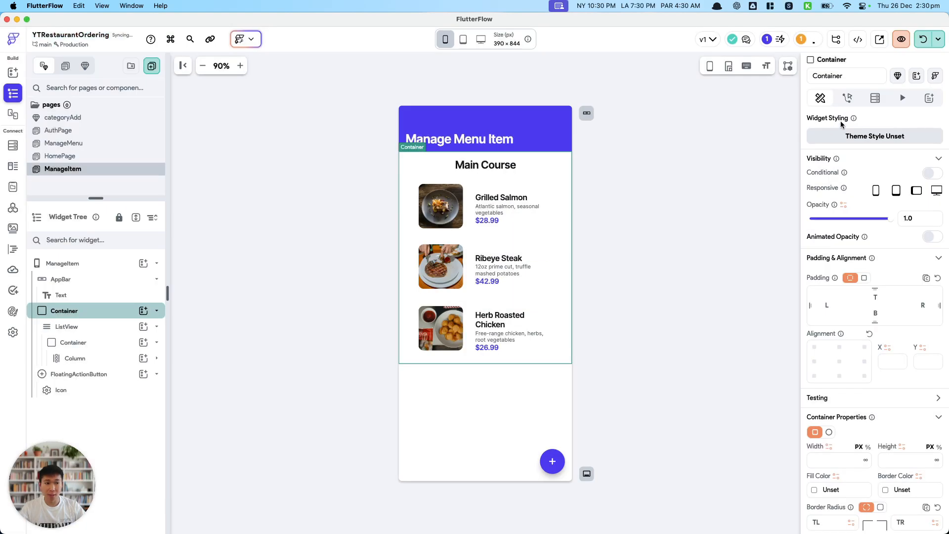
Set the outer Container's padding to 16 on all sides.
click(867, 104)
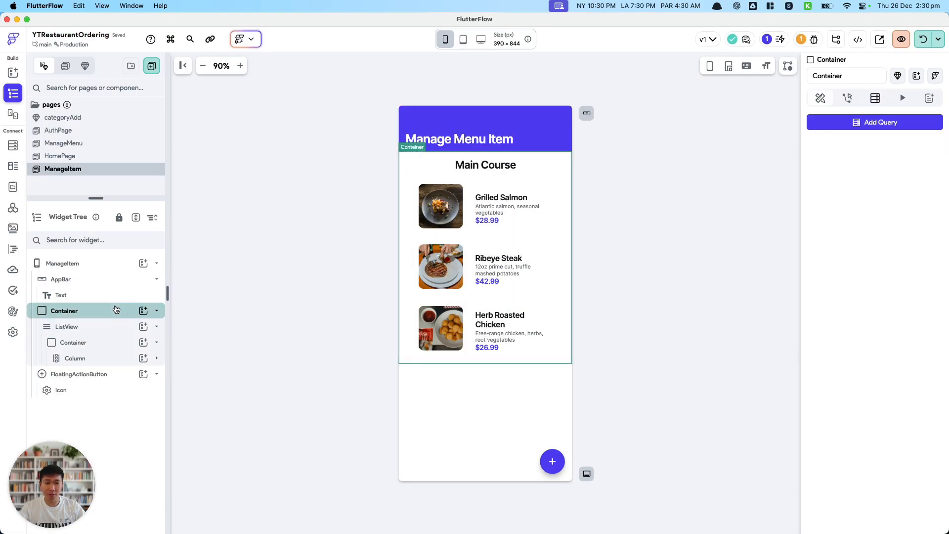
click(820, 99)
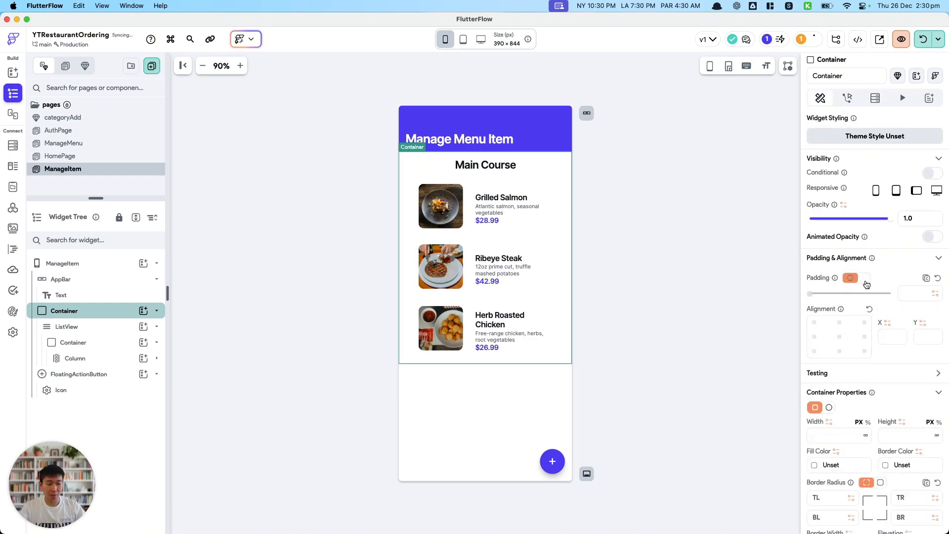
click(915, 296)
text(16)
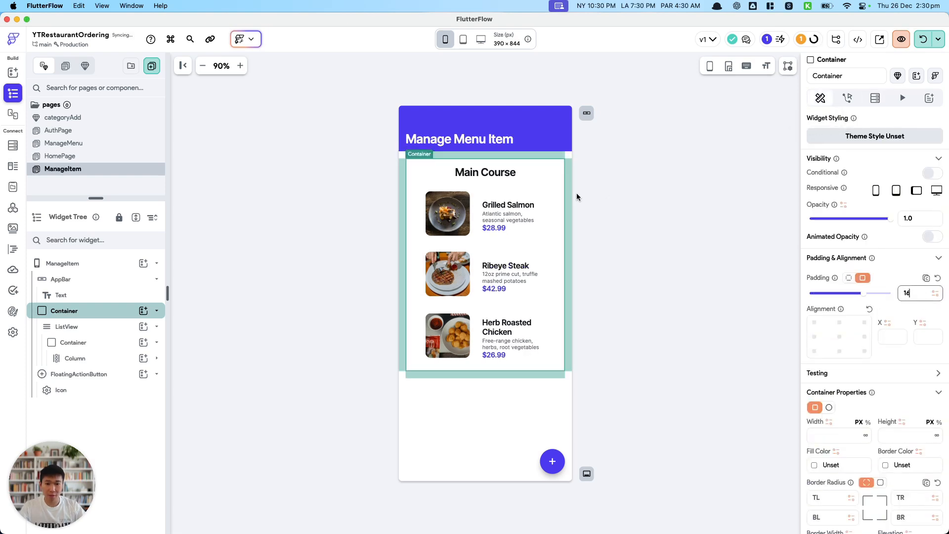
click(577, 192)
Clear the left and right padding of the Container nested inside the ListView.
click(121, 325)
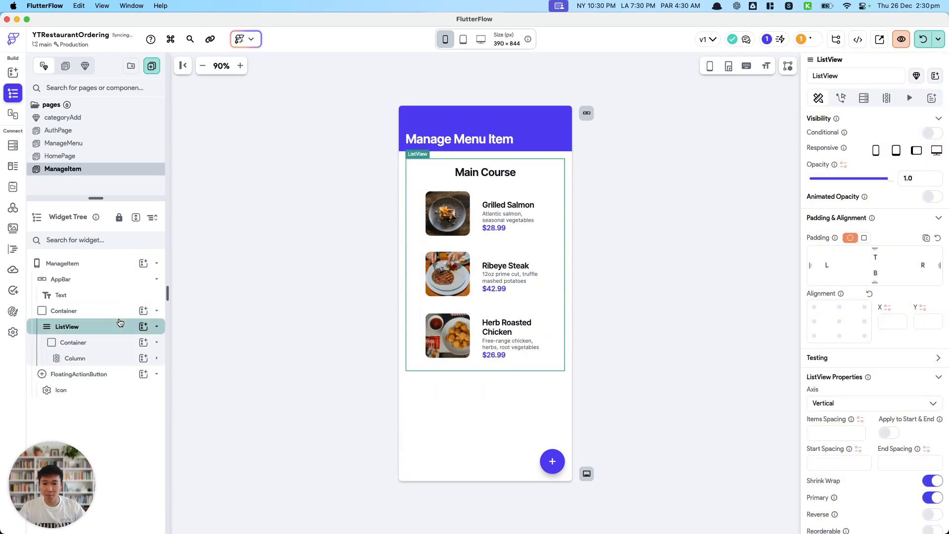
click(119, 342)
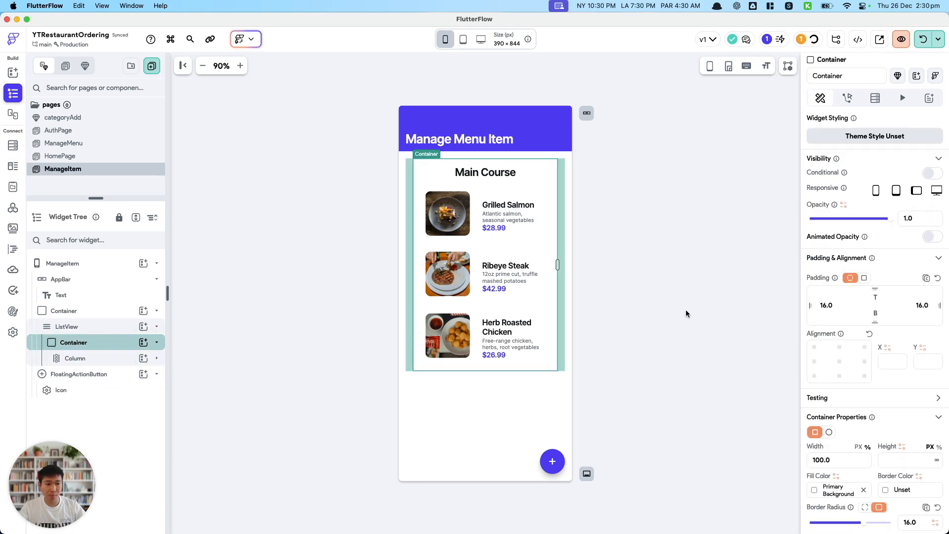
double_click(834, 305)
key(BackSpace)
double_click(919, 305)
key(BackSpace)
Add a Document from Reference query to the outer Container, using collection menu_category and the categoryRef page parameter.
click(98, 311)
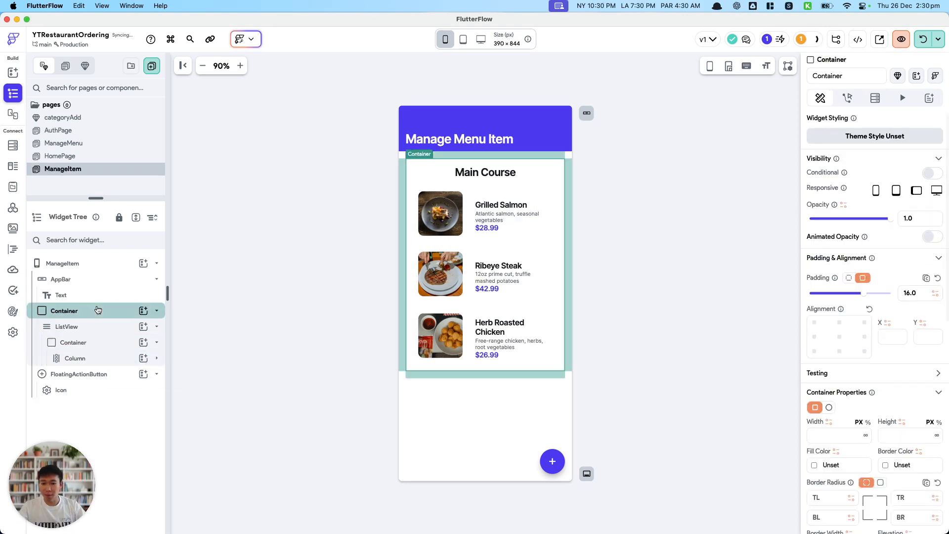
click(875, 98)
click(875, 122)
click(719, 120)
click(717, 158)
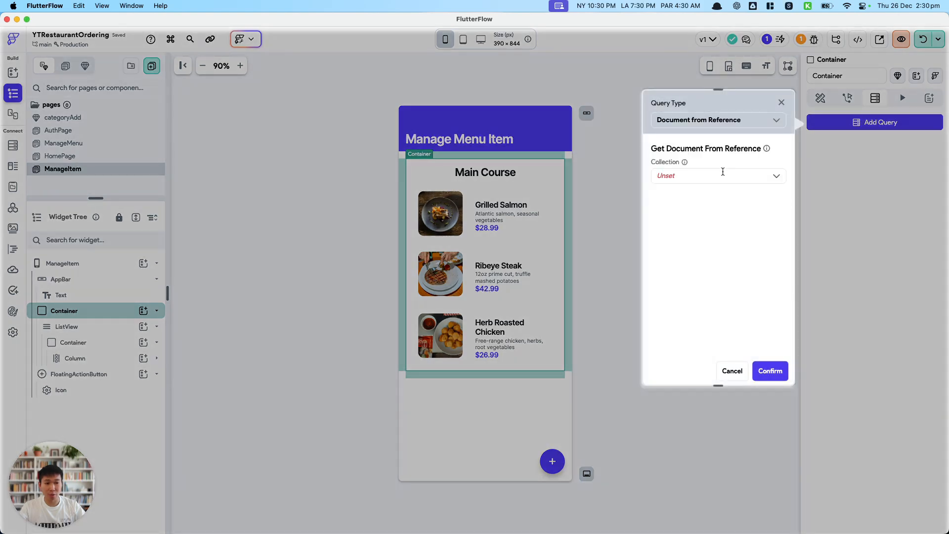
click(770, 177)
click(708, 203)
click(687, 199)
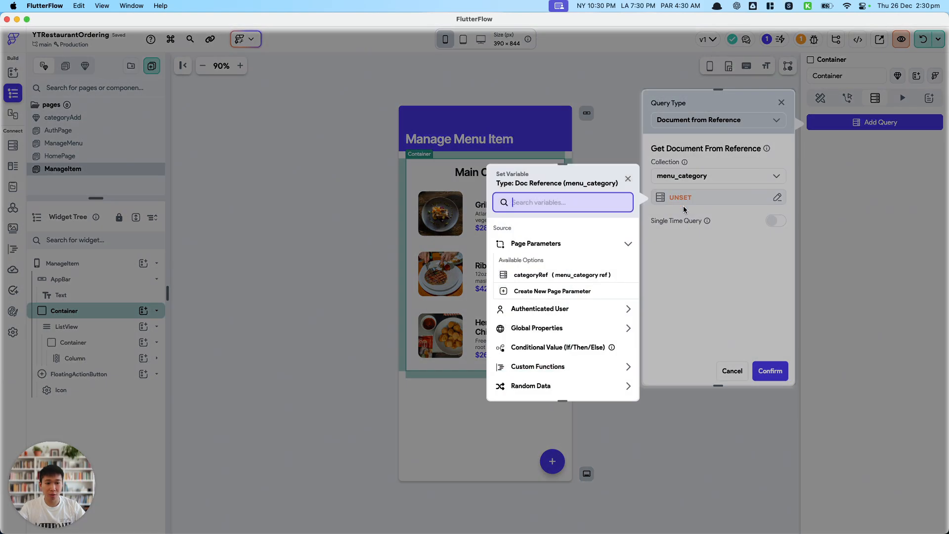
click(534, 275)
click(614, 383)
click(770, 371)
click(474, 173)
click(824, 158)
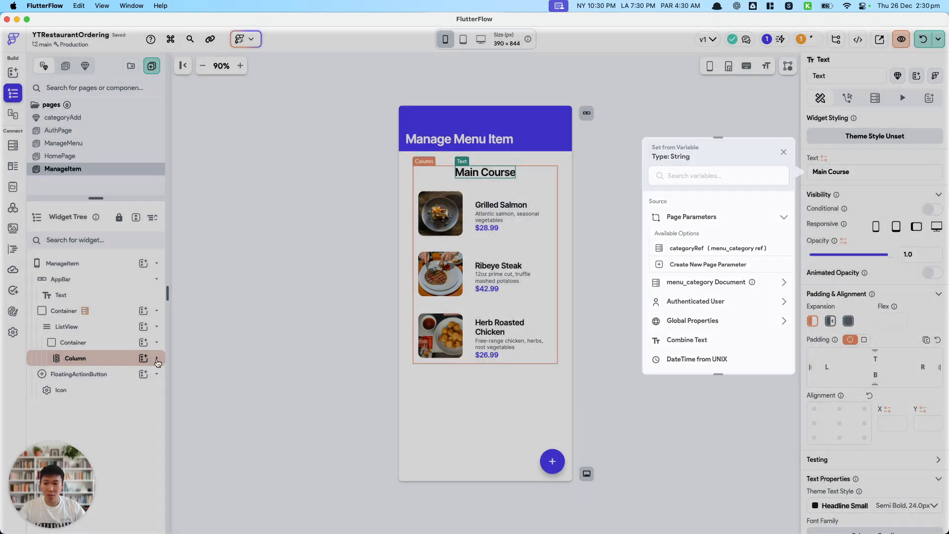
click(157, 358)
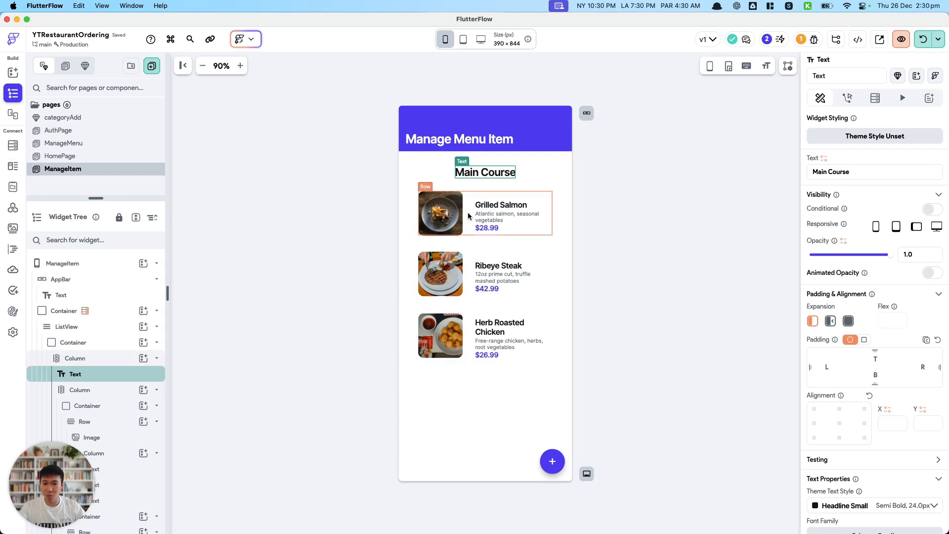
Delete the Ribeye Steak and Herb Roasted Chicken item containers, keeping only the Grilled Salmon item.
click(500, 236)
click(514, 292)
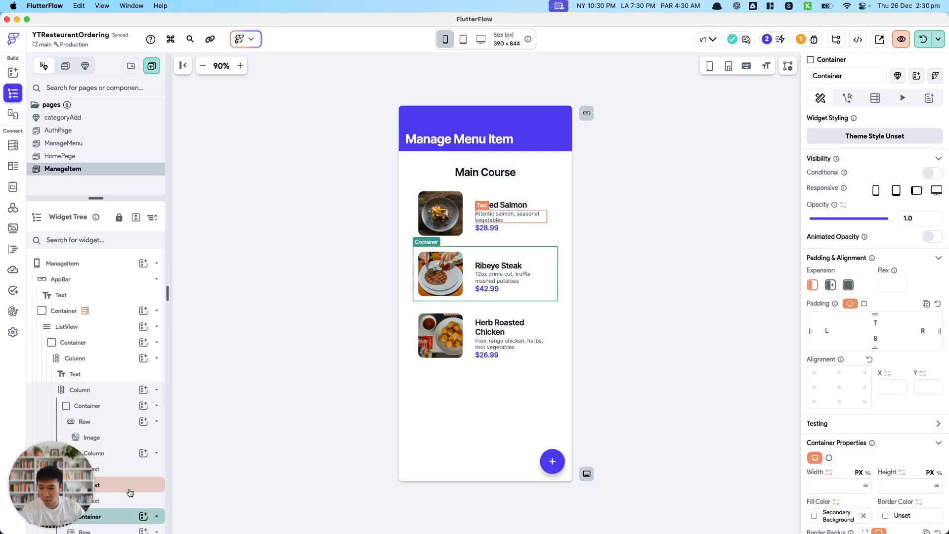
key(Delete)
click(477, 298)
key(Delete)
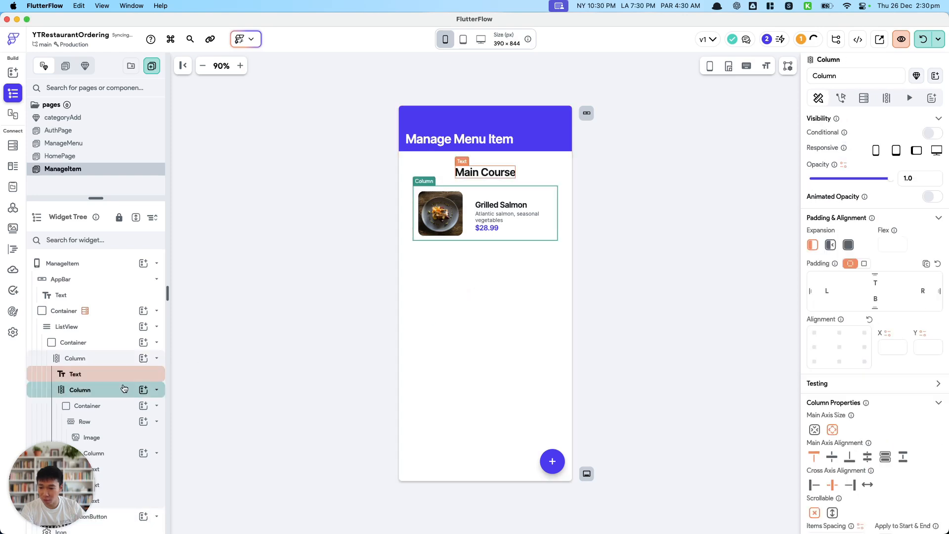
Move the Main Course text out of the ListView into the outer Container, wrapping both in a Column with the text above the ListView.
click(156, 390)
click(95, 378)
drag(95, 378, 94, 311)
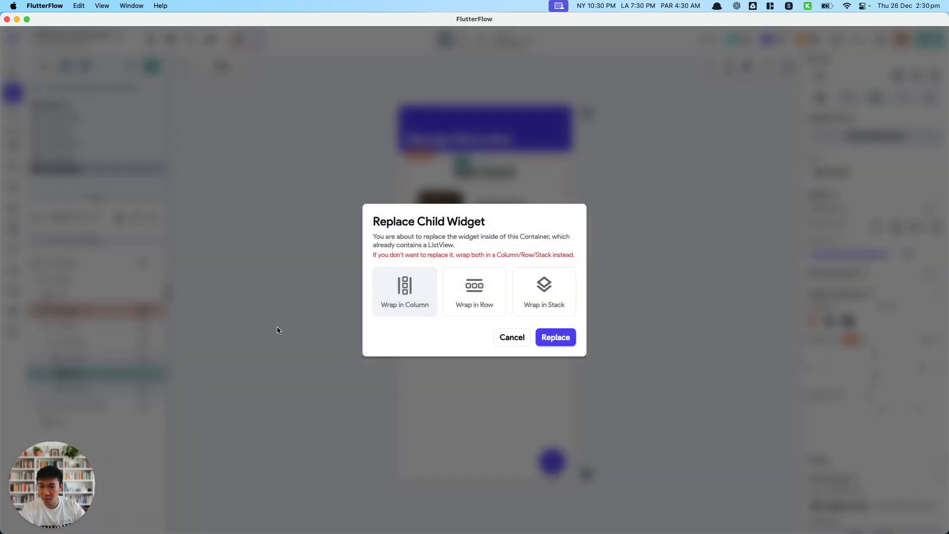
click(421, 295)
drag(111, 406, 111, 325)
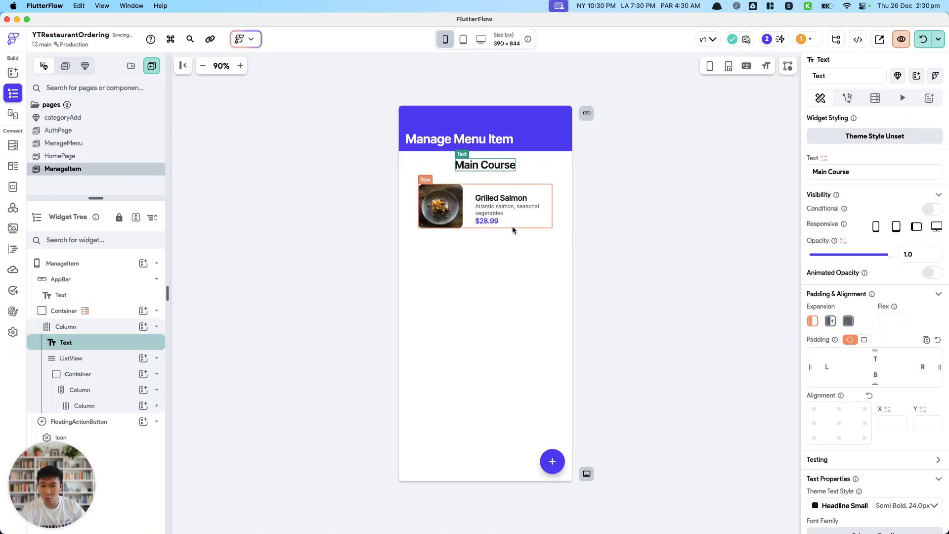
Remove the redundant padded Column inside the ListView's Container while keeping its nested Column and item.
click(111, 358)
click(112, 374)
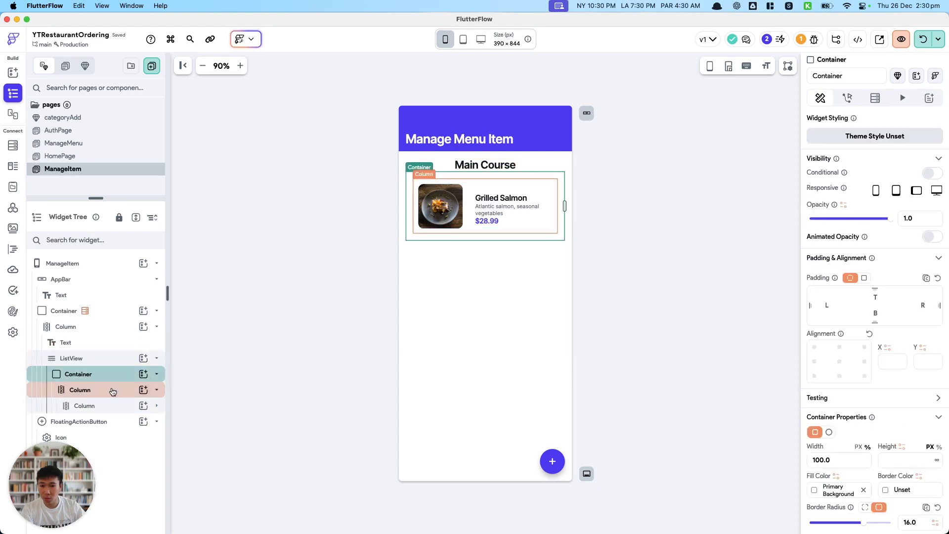
click(113, 406)
click(158, 407)
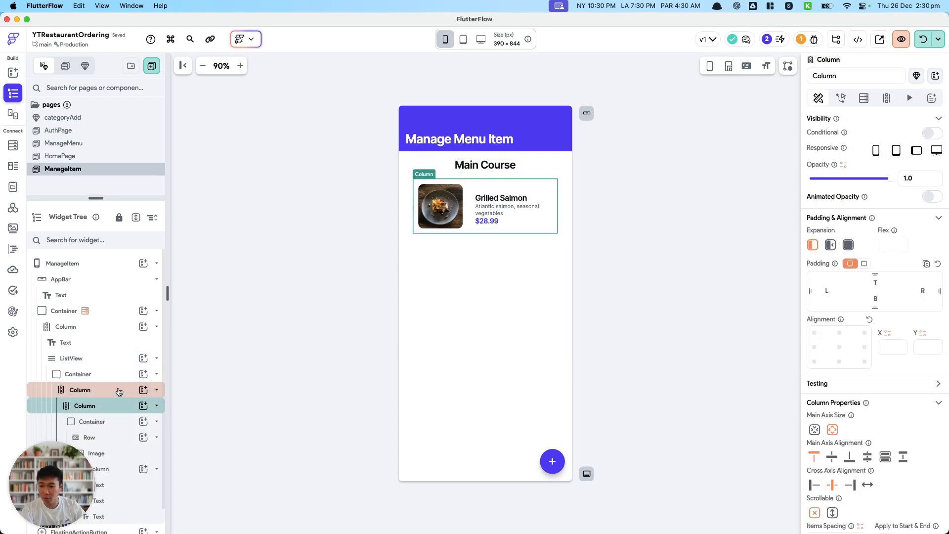
click(143, 391)
right_click(134, 394)
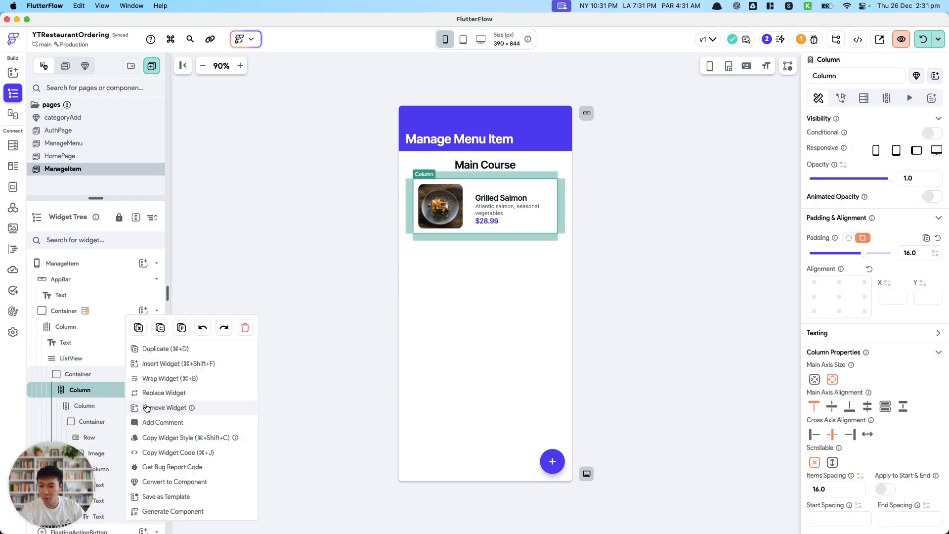
click(149, 407)
Bind the Main Course heading text to category_name from the menu_category document.
click(513, 170)
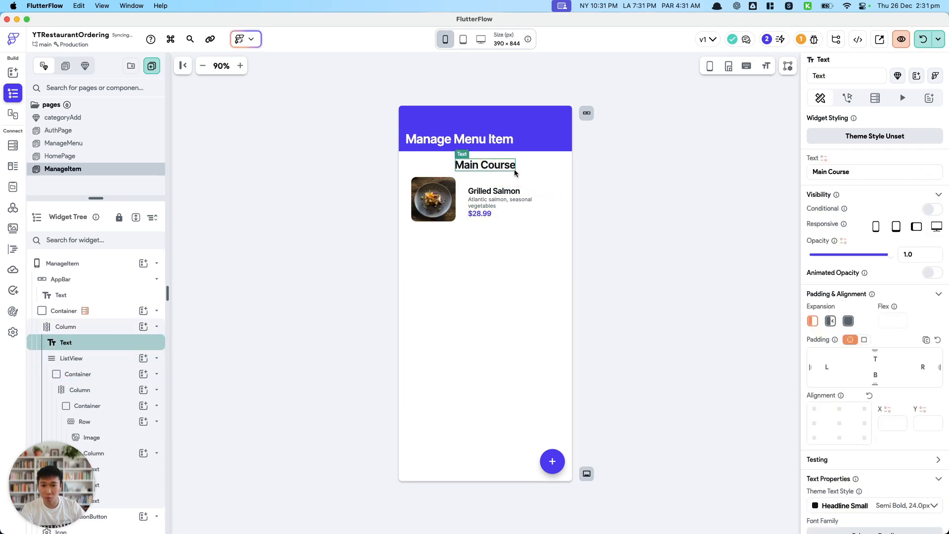
click(98, 360)
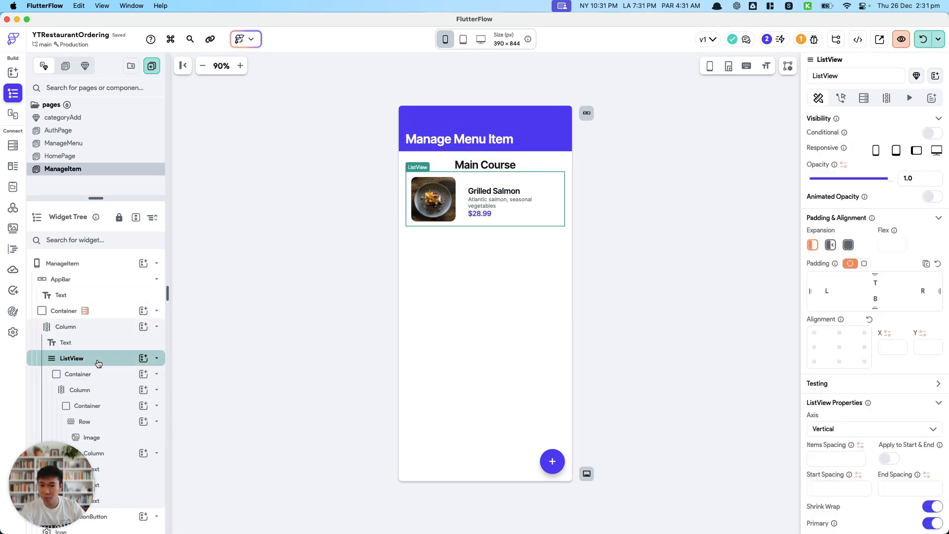
click(94, 328)
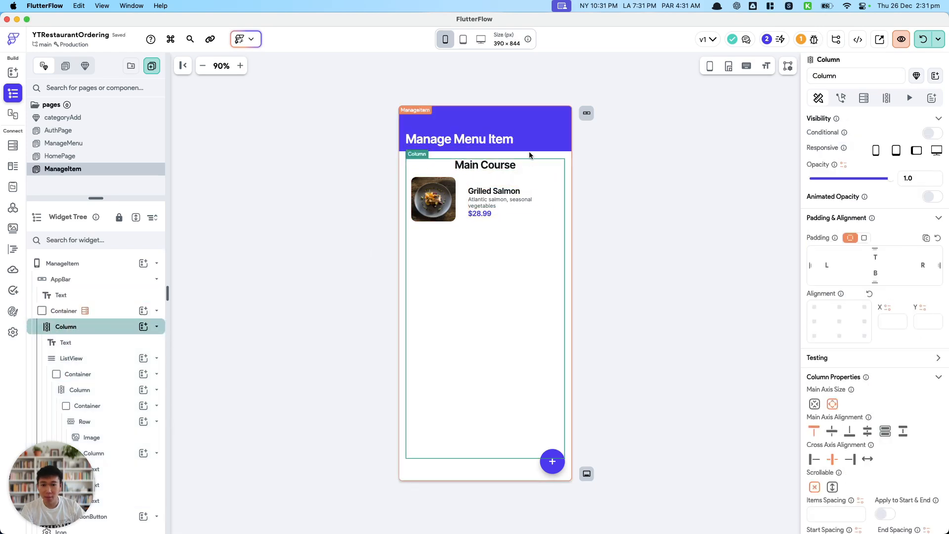
click(509, 166)
click(823, 158)
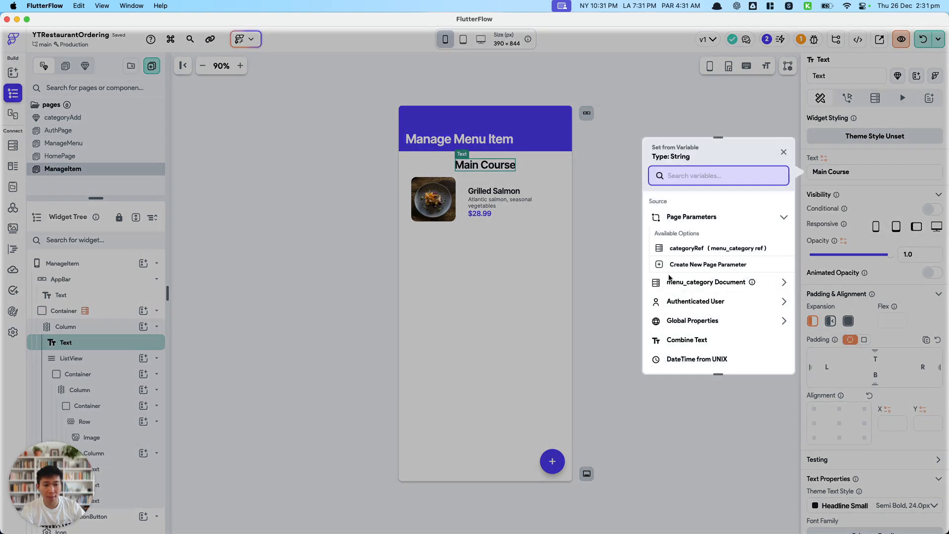
click(695, 281)
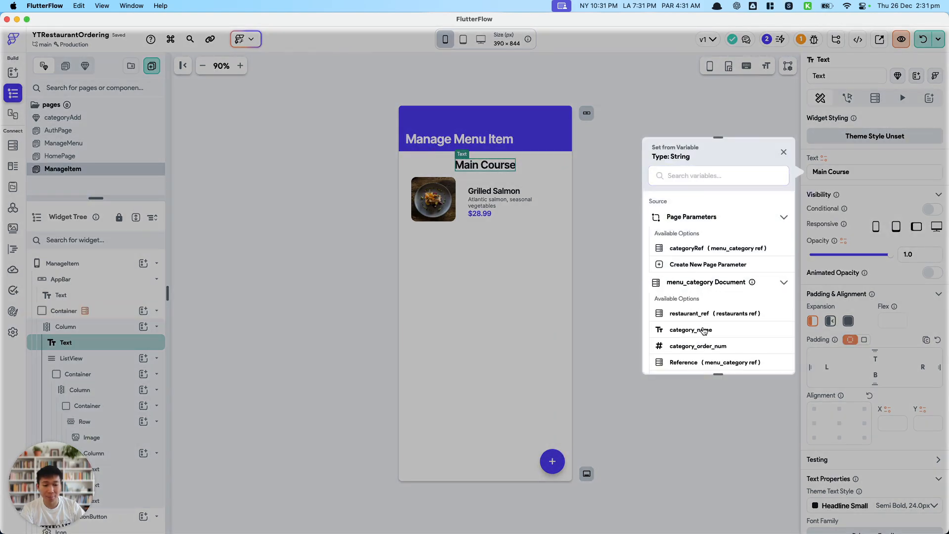
click(704, 331)
click(500, 219)
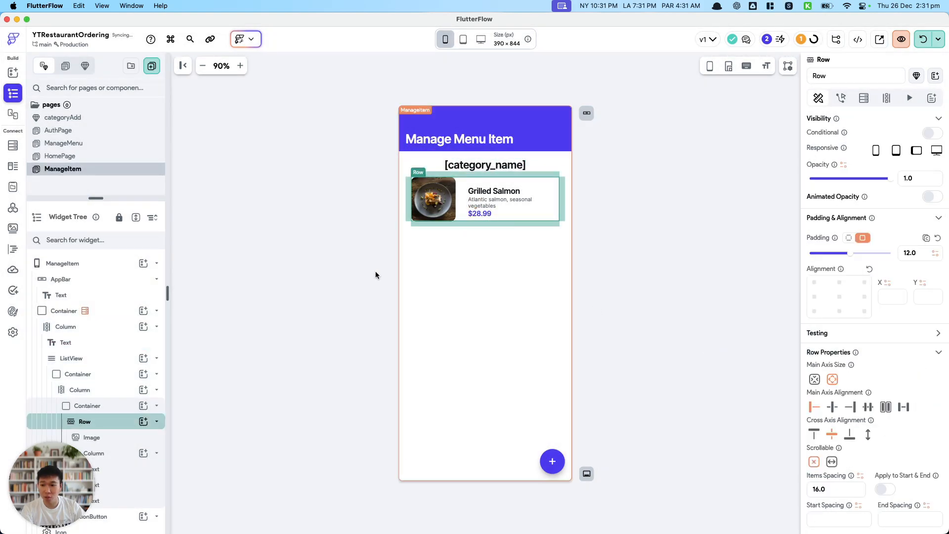
click(113, 360)
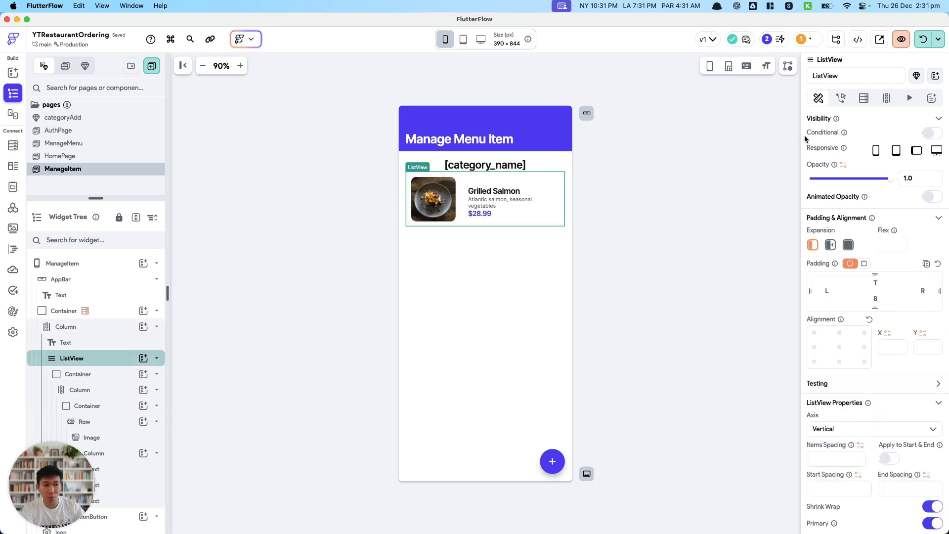
click(864, 98)
click(845, 123)
click(716, 121)
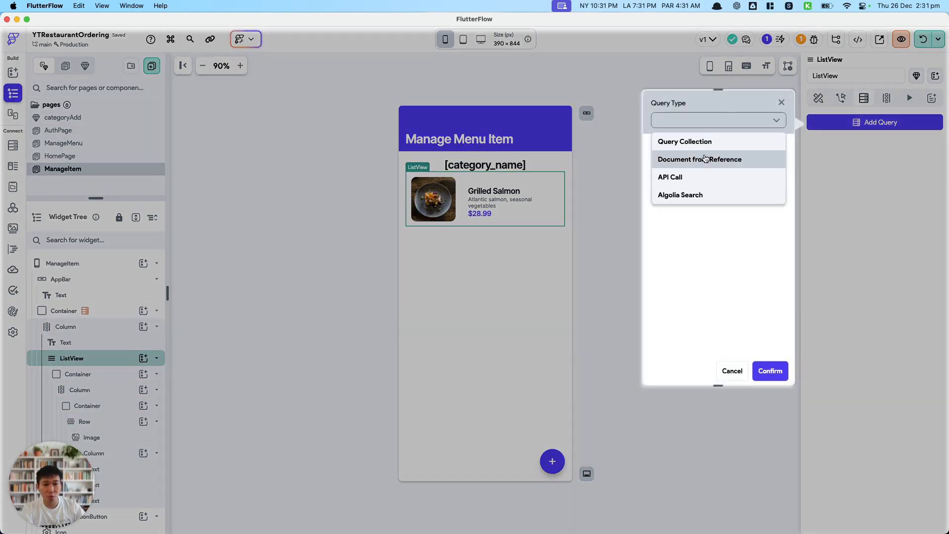
click(685, 141)
click(685, 218)
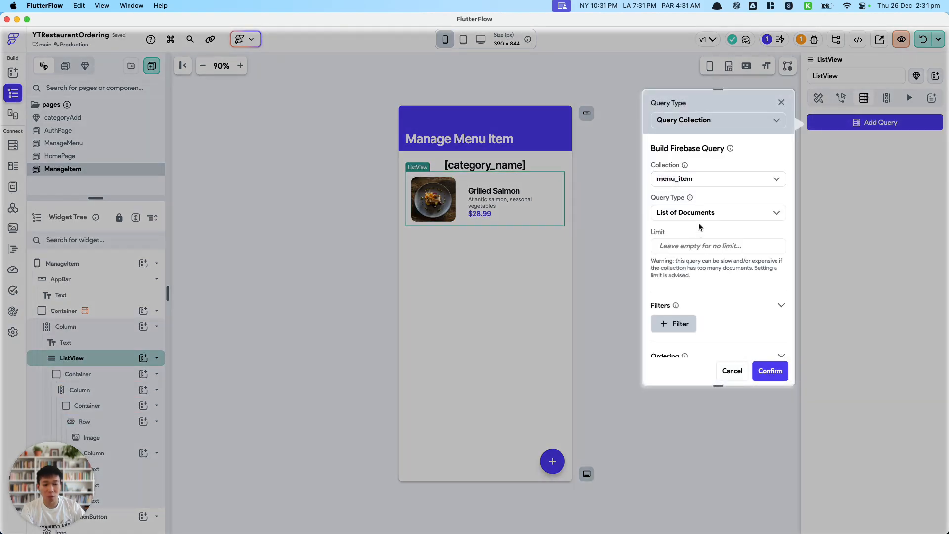
scroll(692, 258, down, 3)
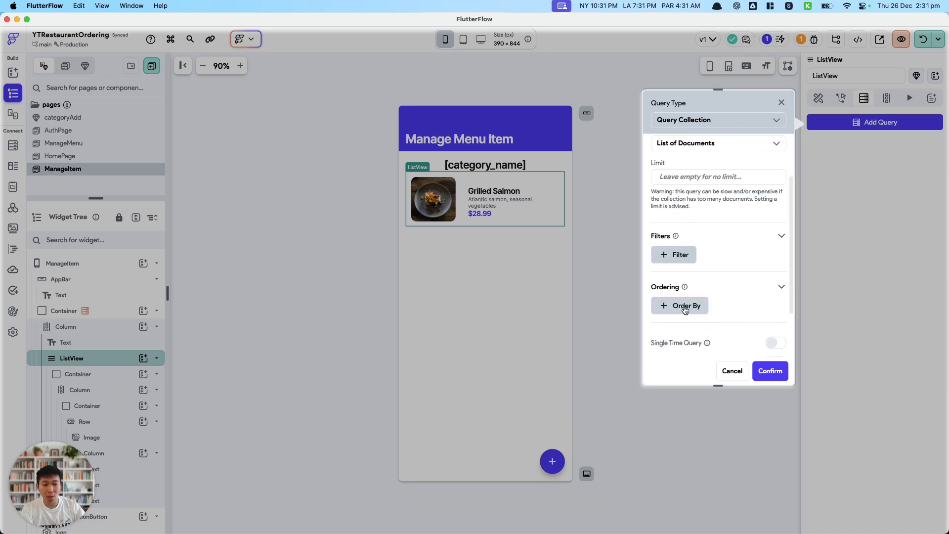
click(724, 372)
Open the menu_item collection's schema and begin a new field whose name starts with menu_item_order_.
click(13, 145)
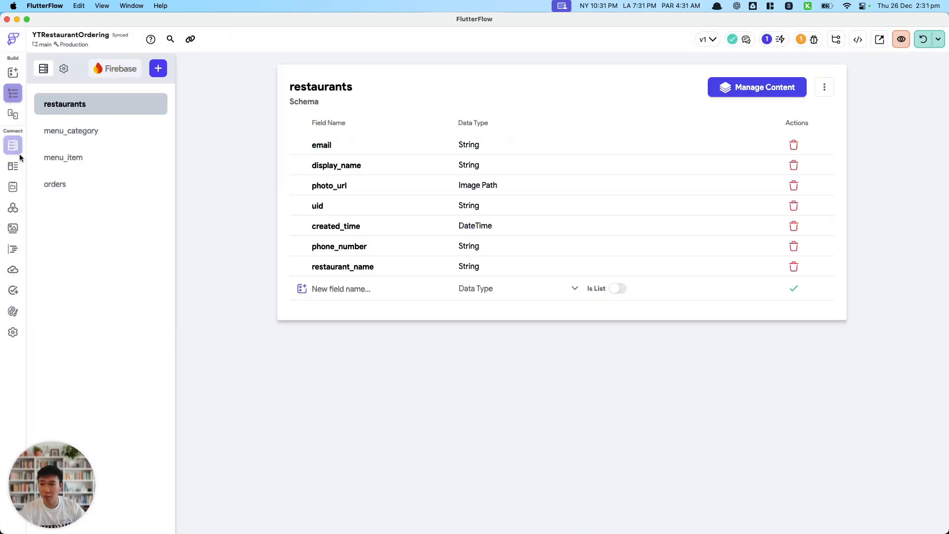
click(69, 158)
click(346, 268)
text(or)
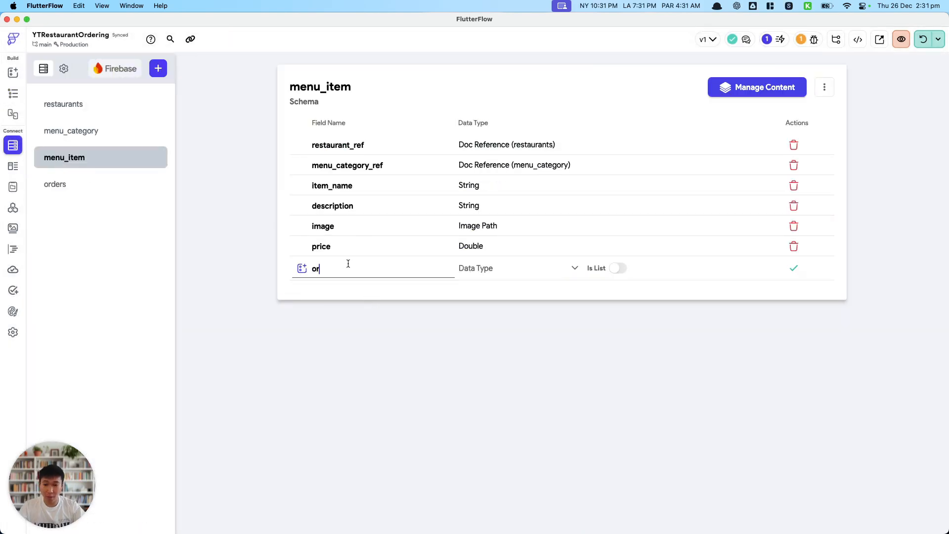
text(der_number)
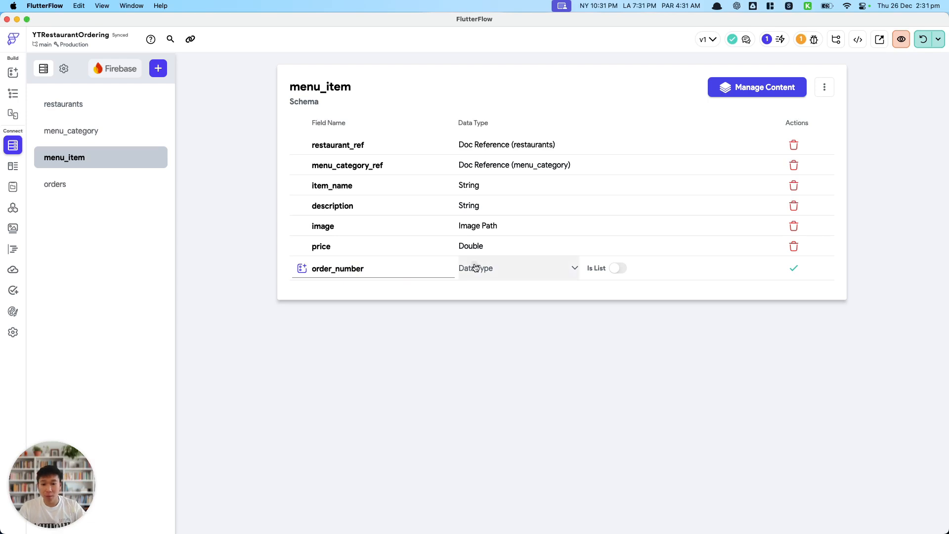
click(478, 267)
double_click(390, 271)
text(menu_item_)
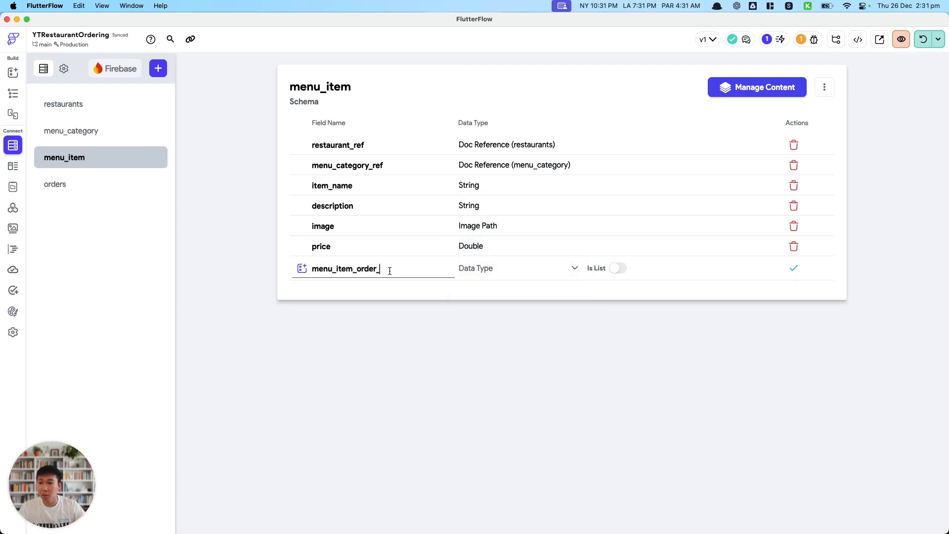
Check the field naming in menu_category, and add the new menu_item field as menu_item_order_number with data type Integer.
click(132, 129)
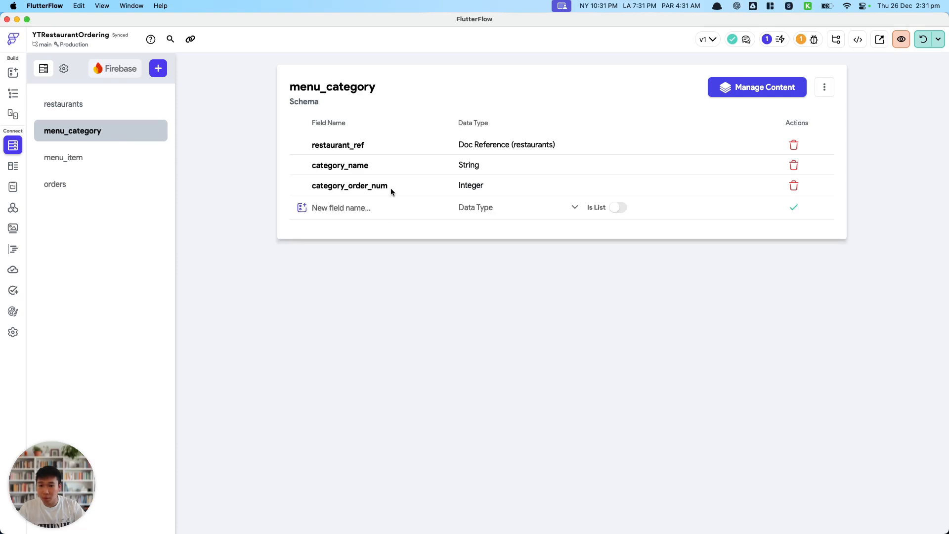
click(110, 158)
click(406, 267)
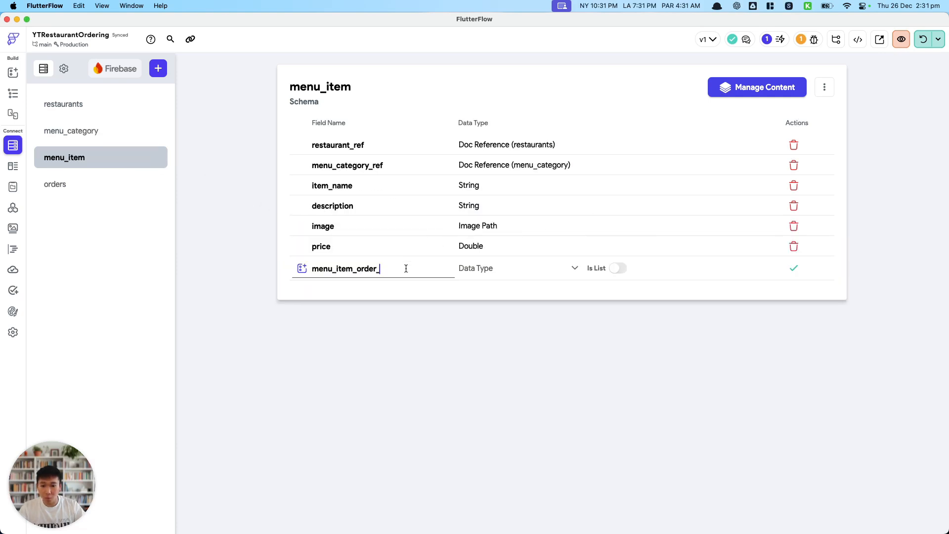
click(485, 272)
click(483, 218)
click(794, 268)
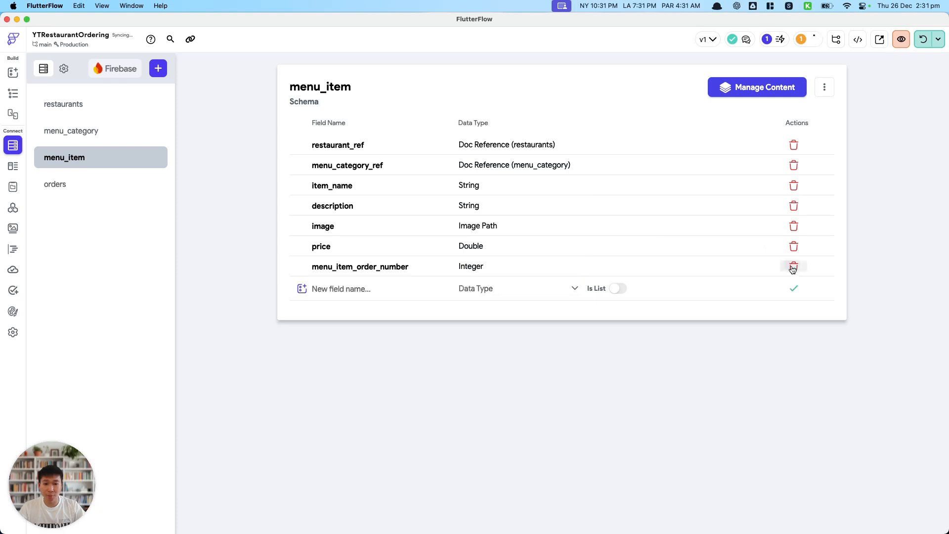
Add a backend query to the ManageItem page's ListView that returns a list of documents from the menu_item collection.
click(13, 93)
click(887, 119)
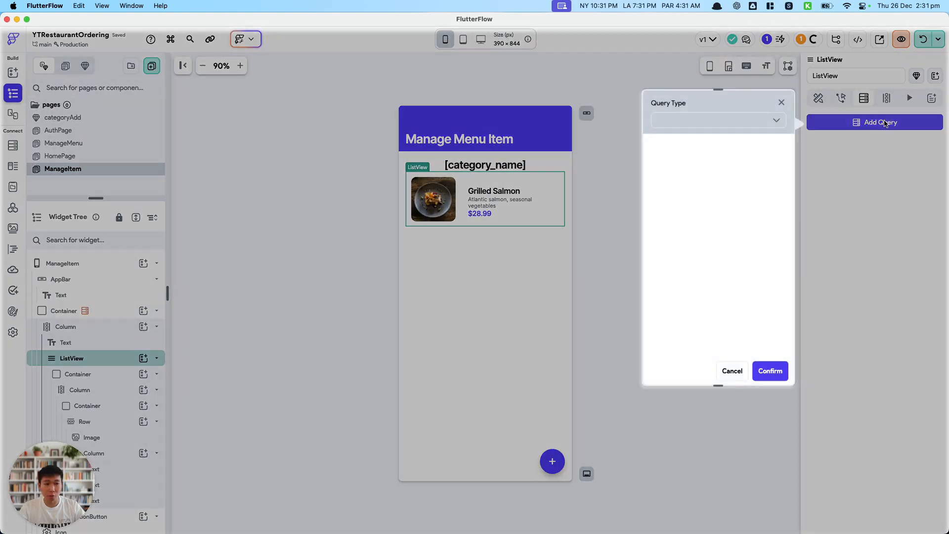
click(707, 120)
click(683, 142)
click(678, 178)
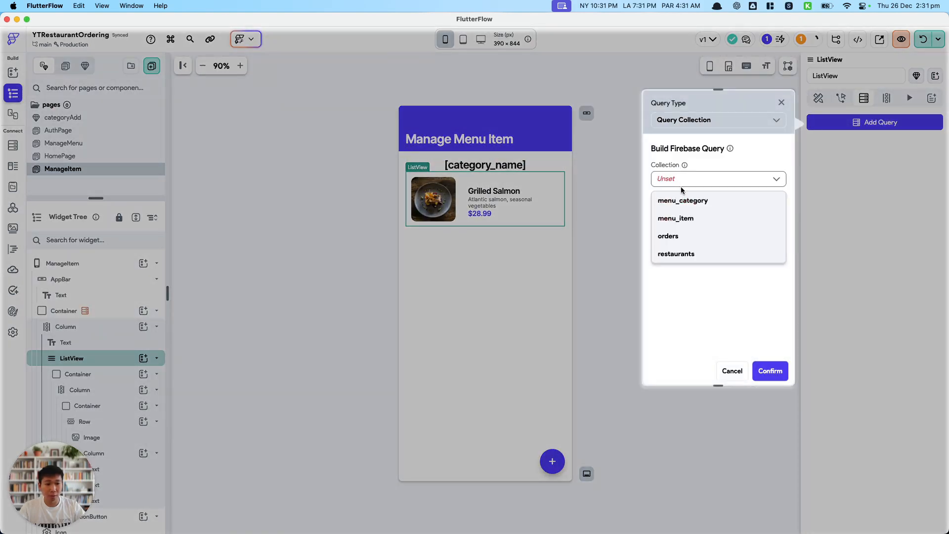
click(689, 221)
scroll(677, 312, down, 3)
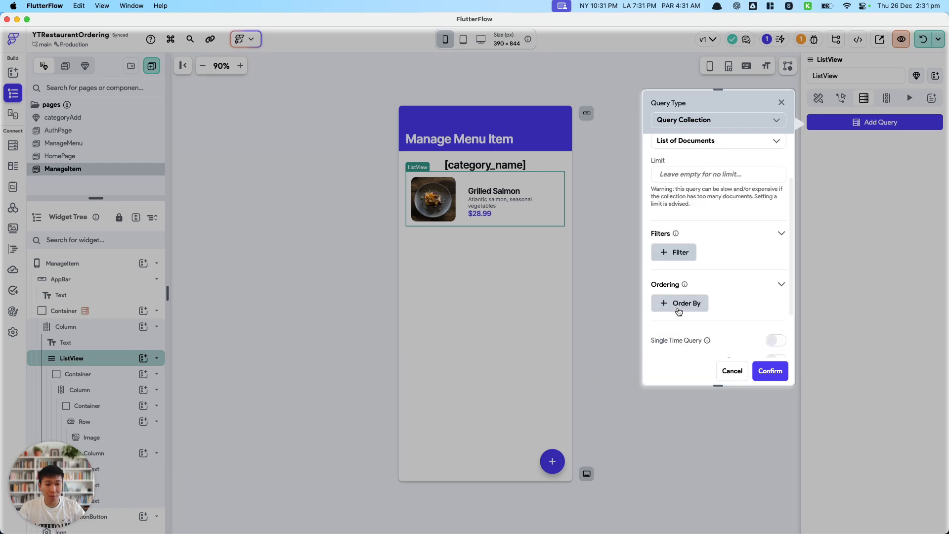
Order the menu_item query by menu_item_order_number in Increasing order.
click(692, 304)
click(689, 273)
scroll(706, 341, down, 1)
click(707, 377)
Filter the menu_item query to menu_category_ref Equal To the categoryRef page parameter, and save the query.
scroll(696, 318, up, 3)
click(683, 260)
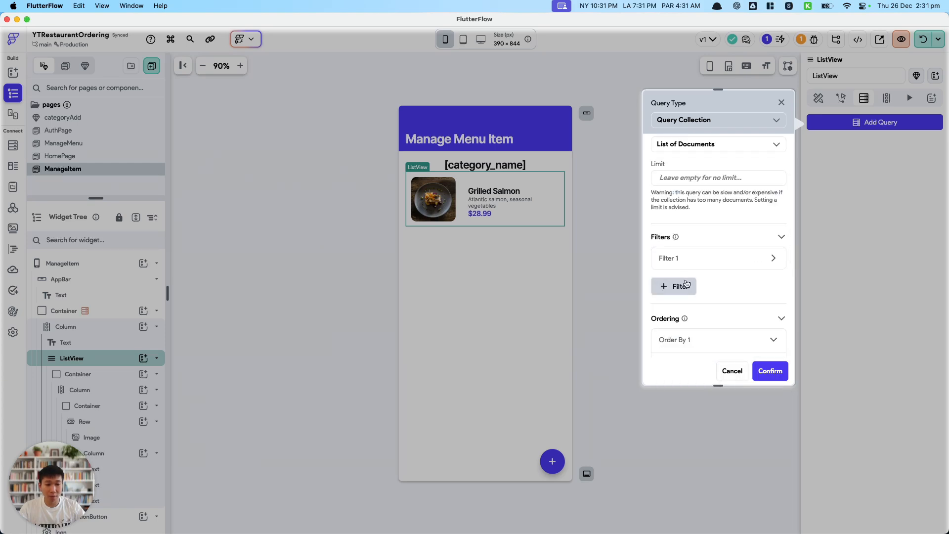
click(690, 295)
click(696, 324)
scroll(682, 331, down, 1)
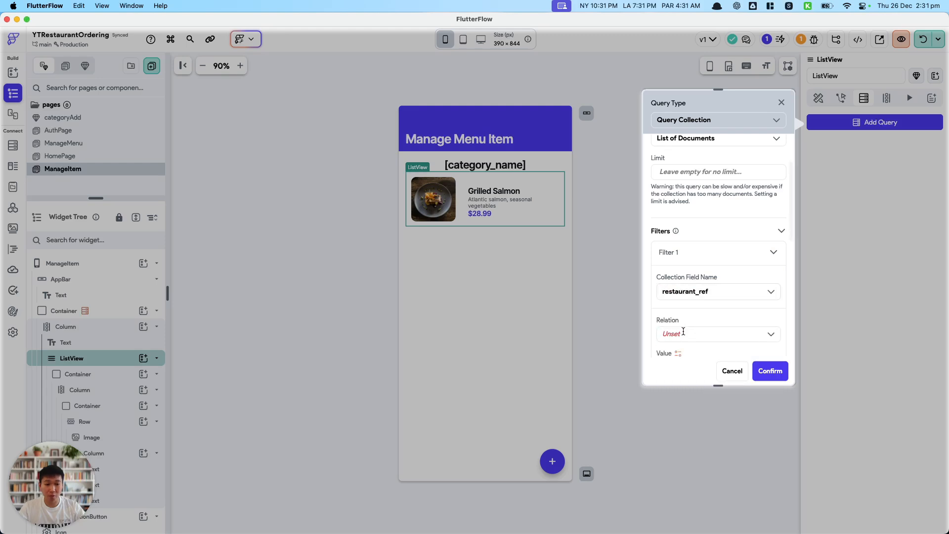
click(697, 292)
click(694, 331)
scroll(687, 309, down, 1)
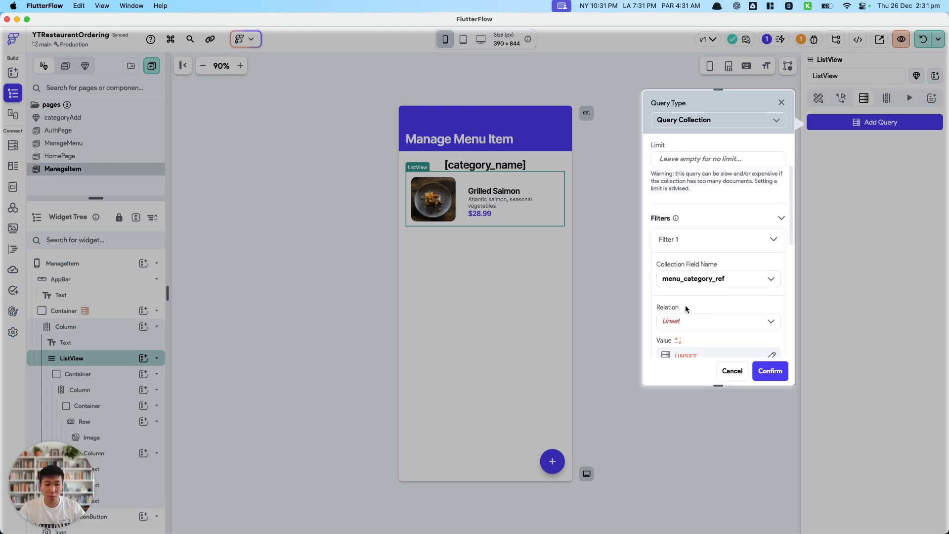
click(687, 321)
click(687, 339)
click(685, 356)
click(560, 402)
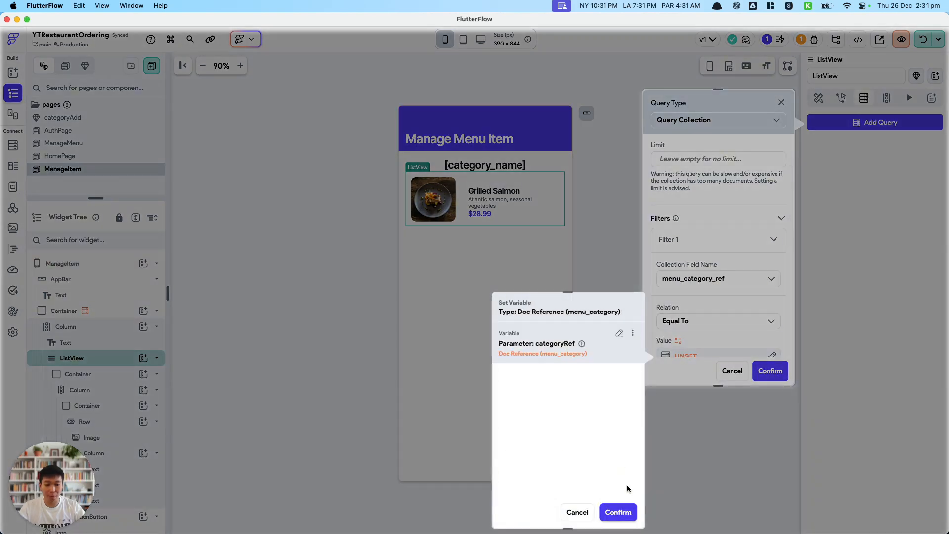
click(616, 515)
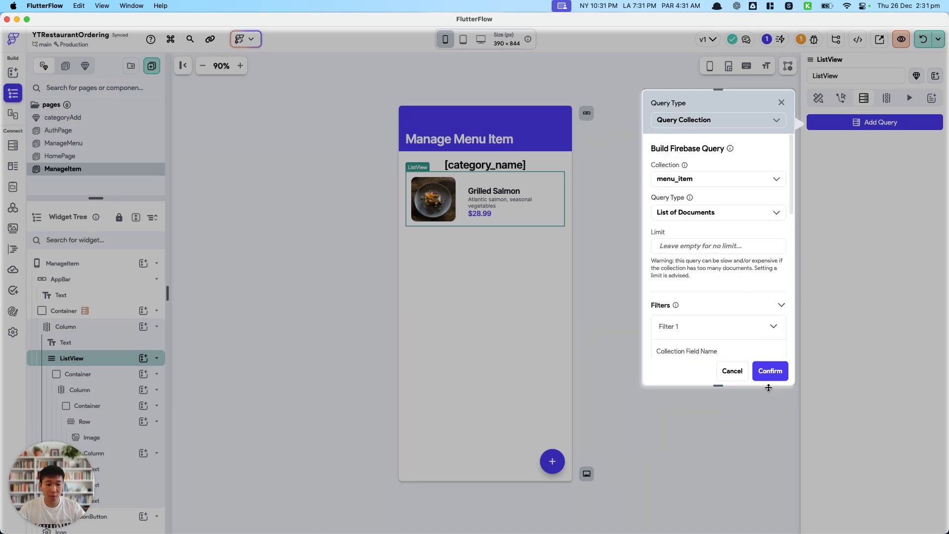
click(771, 371)
click(554, 334)
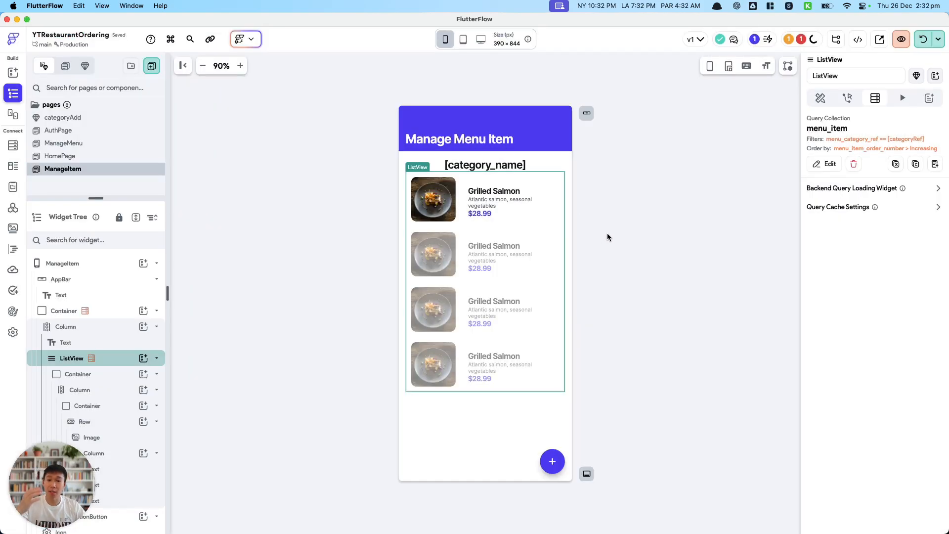
Open the Firestore Setup error, deploy the out-of-date Firestore indexes, and return to the ManageItem page.
click(801, 39)
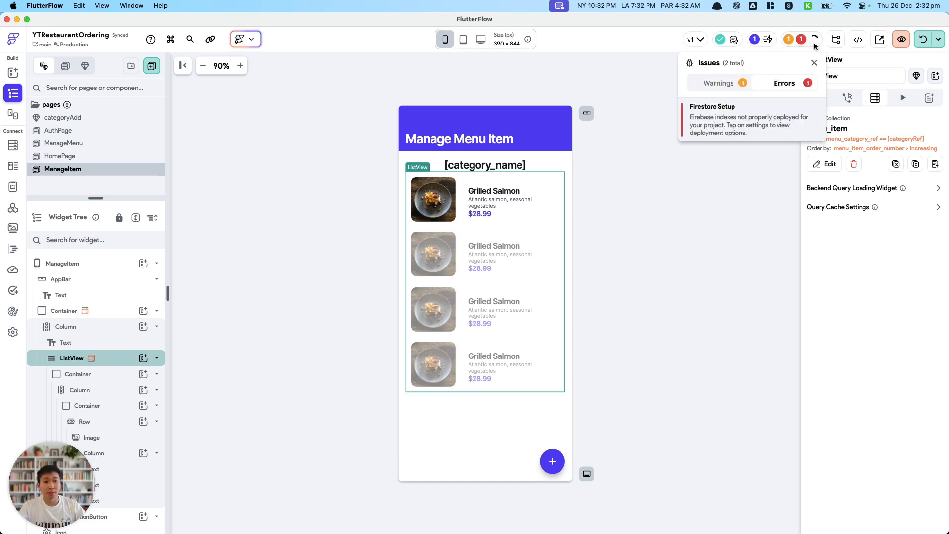
click(712, 125)
click(834, 283)
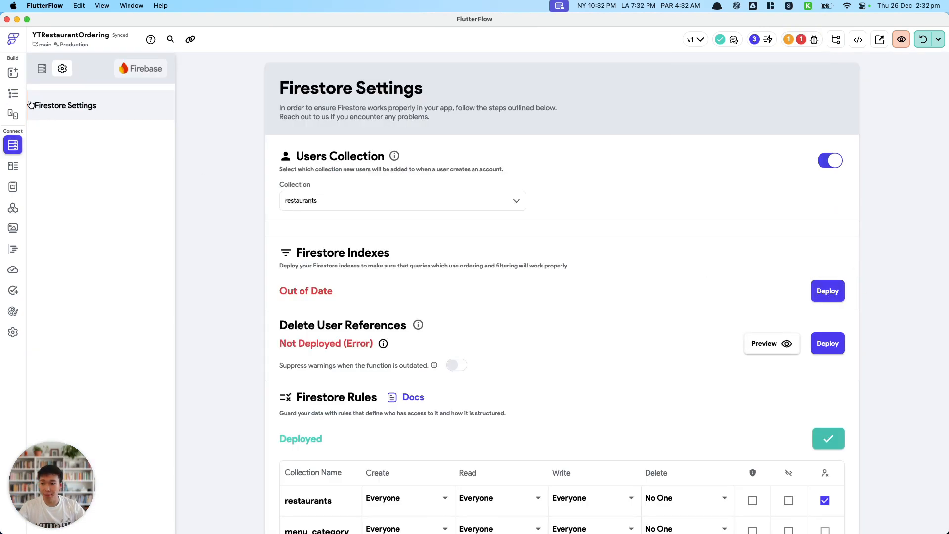
click(12, 94)
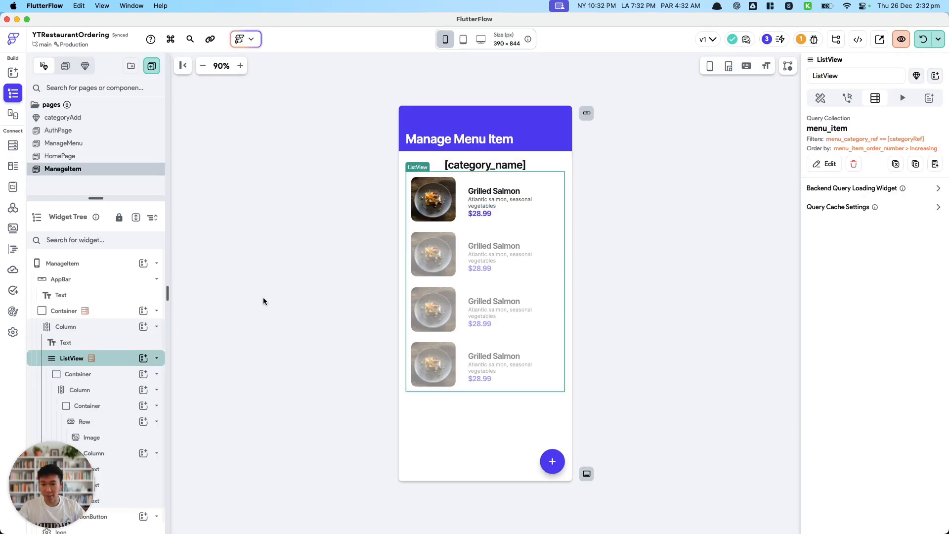
Examine the item image's properties and the filter, ordering and toggle settings of the ListView's menu_item query.
click(450, 204)
scroll(832, 355, down, 3)
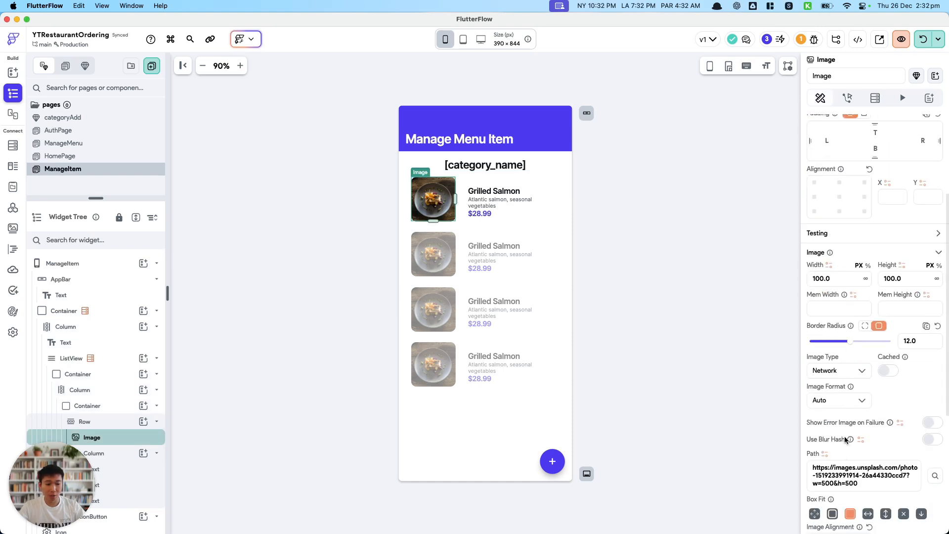
click(92, 360)
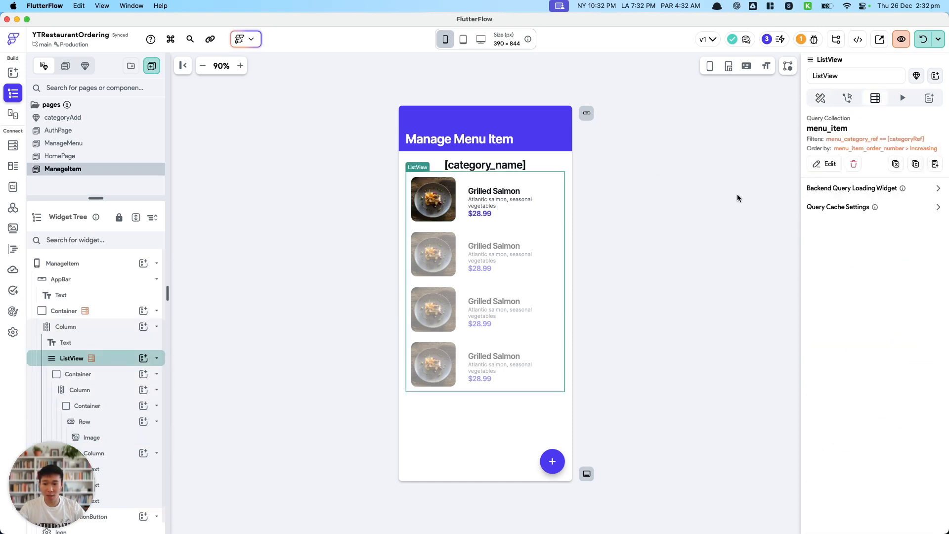
click(826, 164)
scroll(730, 365, down, 5)
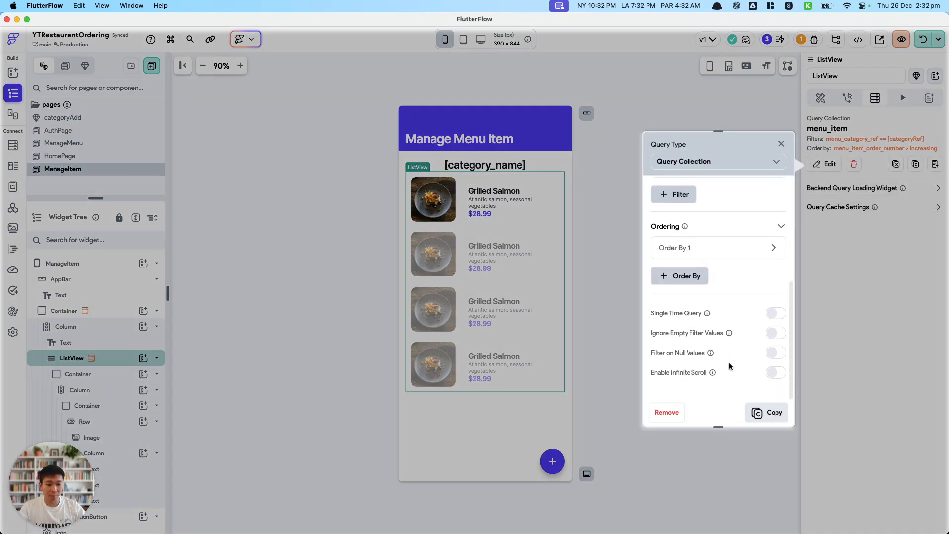
scroll(730, 367, up, 5)
click(636, 326)
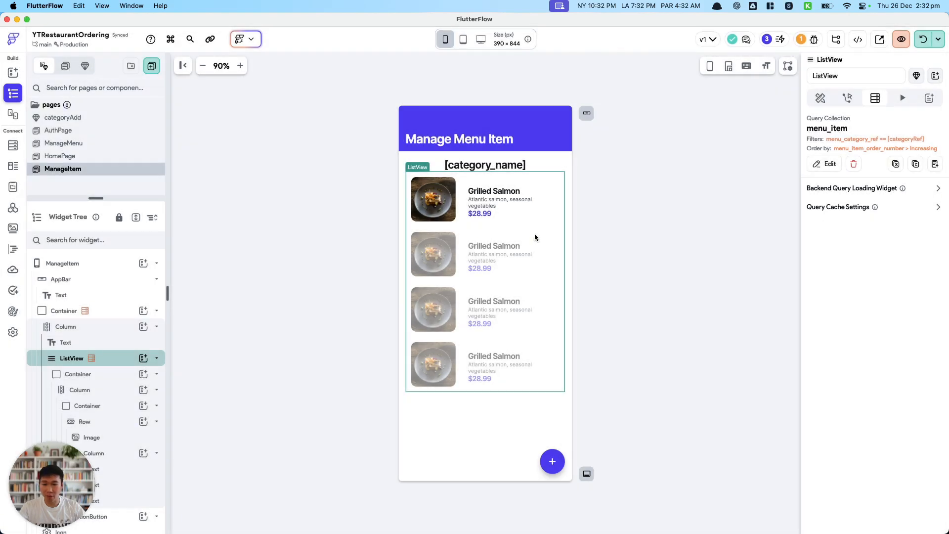
Bind the list item image's path to the image field of the menu_item document.
click(433, 198)
scroll(842, 361, down, 3)
click(825, 317)
click(699, 437)
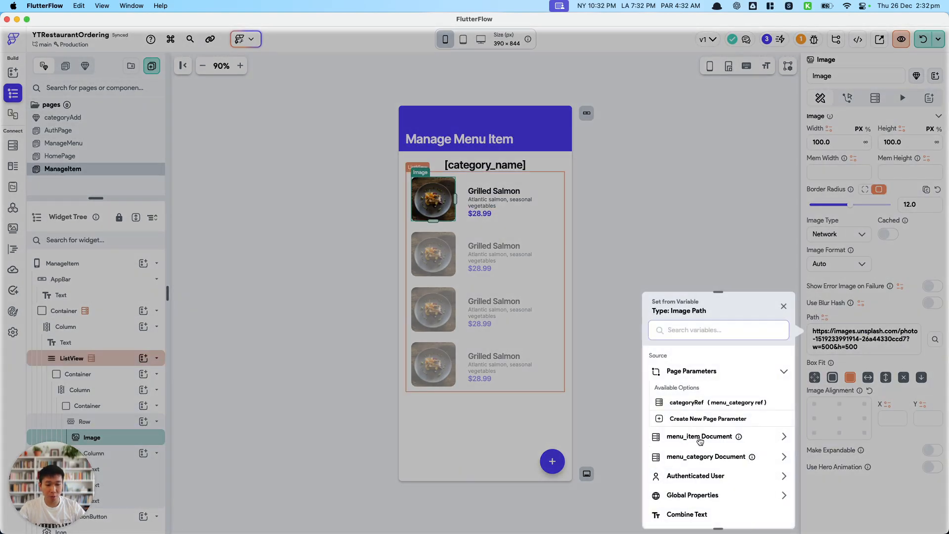
click(692, 448)
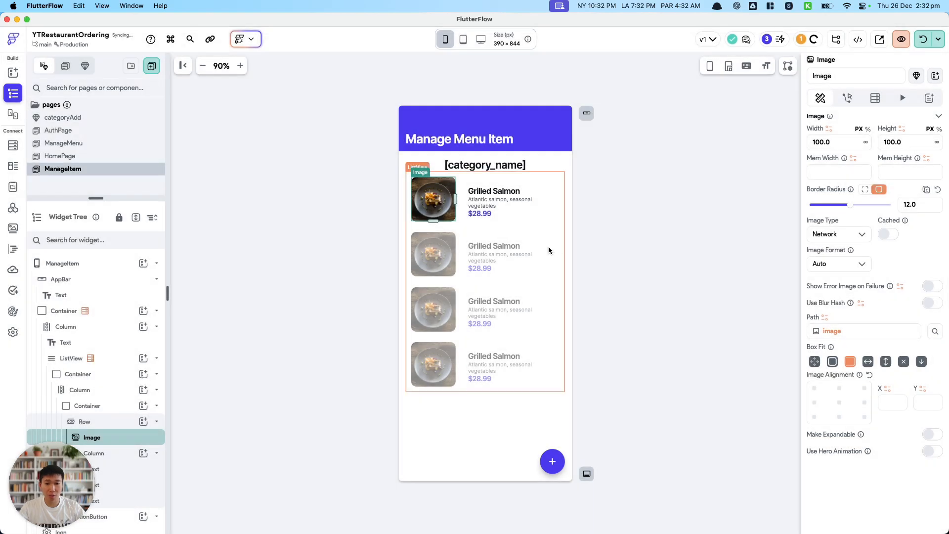
Bind the Grilled Salmon title text to item_name from the menu_item document.
click(511, 197)
scroll(833, 287, up, 10)
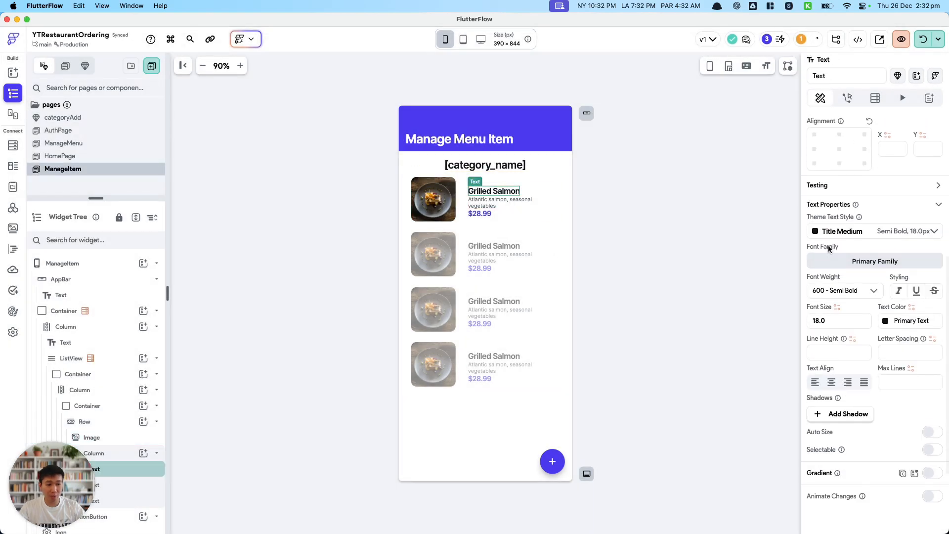
click(824, 158)
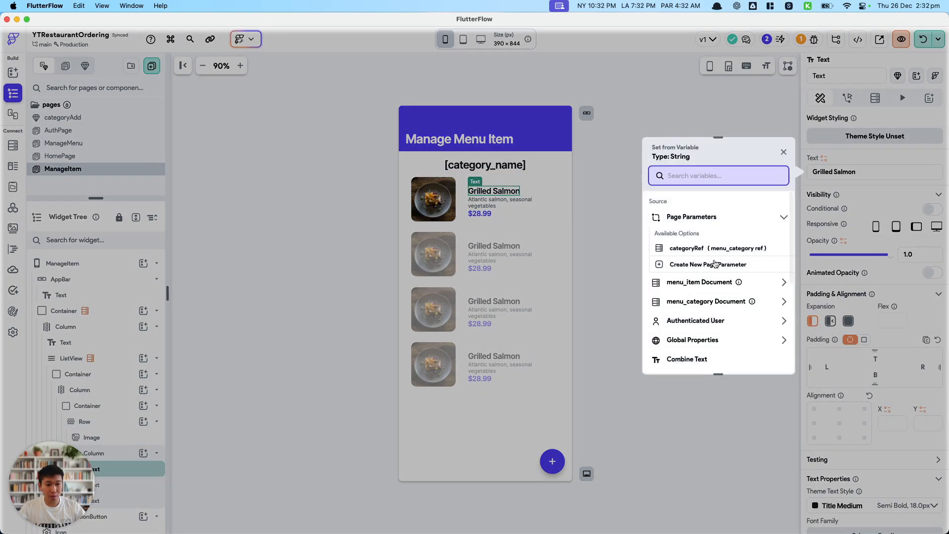
click(705, 282)
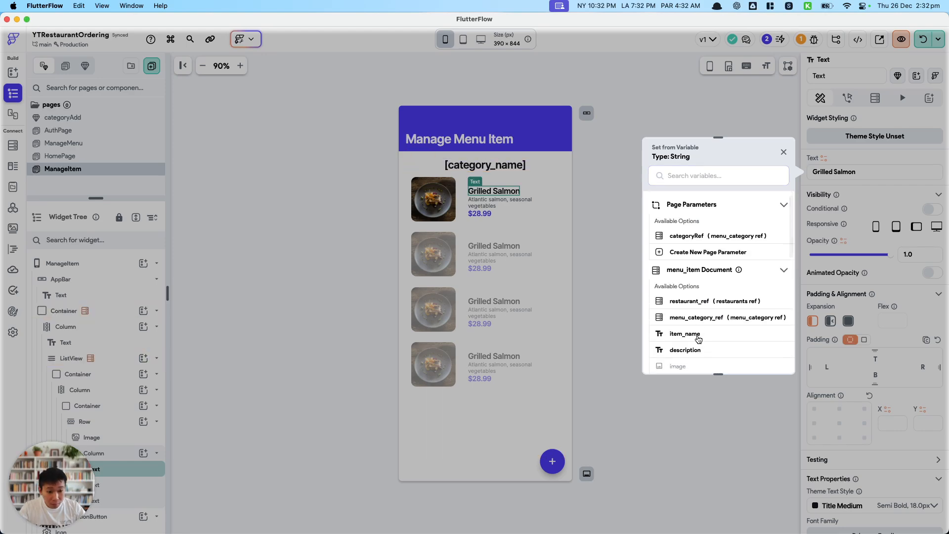
click(692, 334)
Bind the dish description text below the title to description from the menu_item document.
click(499, 202)
click(824, 158)
click(700, 269)
click(685, 350)
Set the list item's $28.99 text to take price from the menu_item document.
click(480, 210)
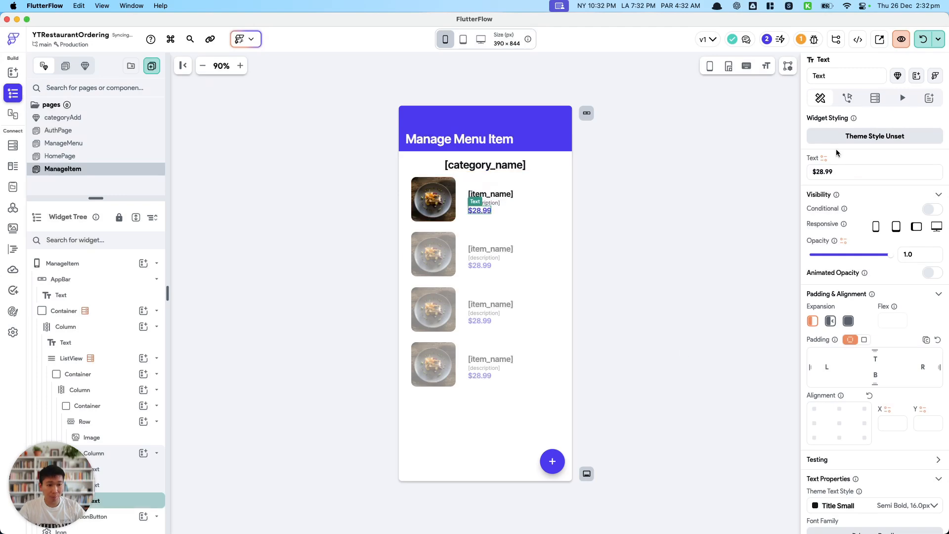
click(824, 159)
click(700, 282)
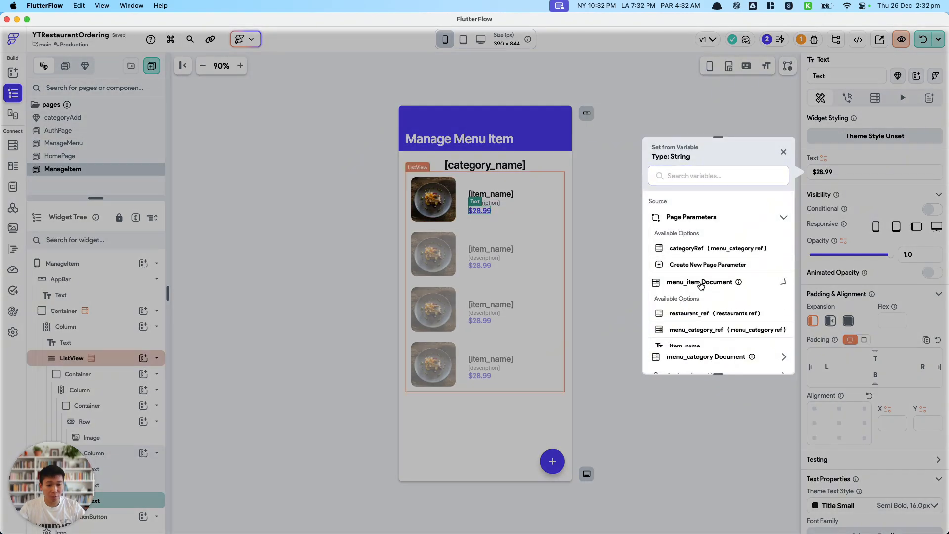
scroll(702, 317, down, 2)
click(700, 317)
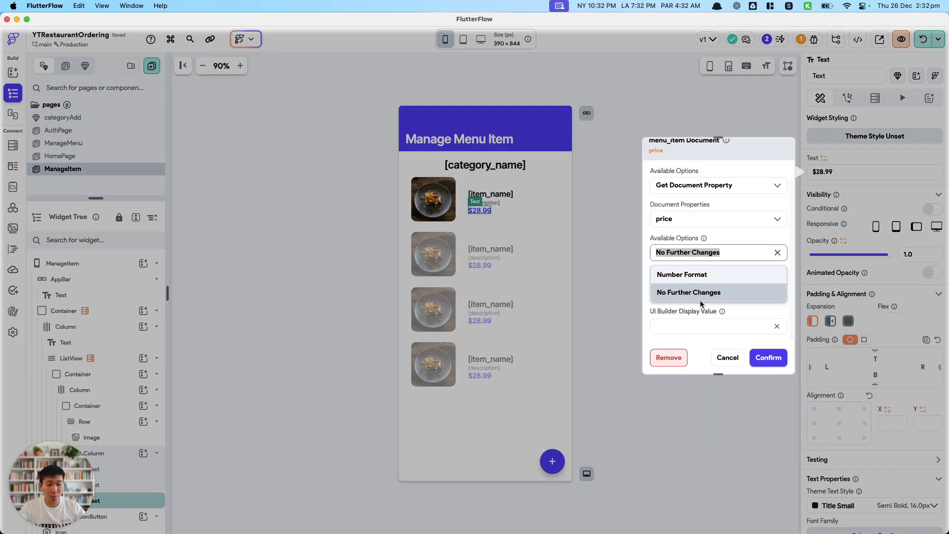
Format the price as an Automatic decimal number displayed as currency, apply the binding, and save the project.
click(702, 286)
click(700, 275)
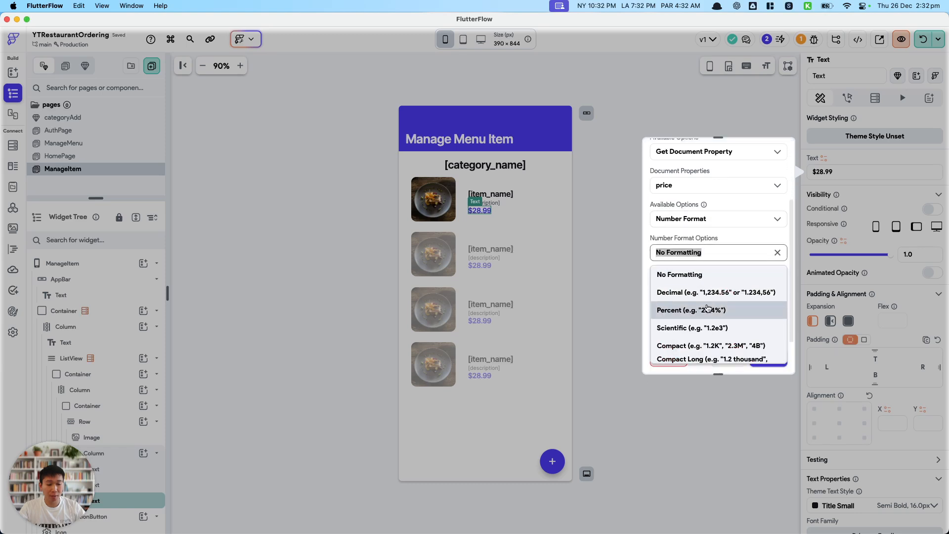
scroll(707, 308, down, 1)
click(708, 279)
click(702, 266)
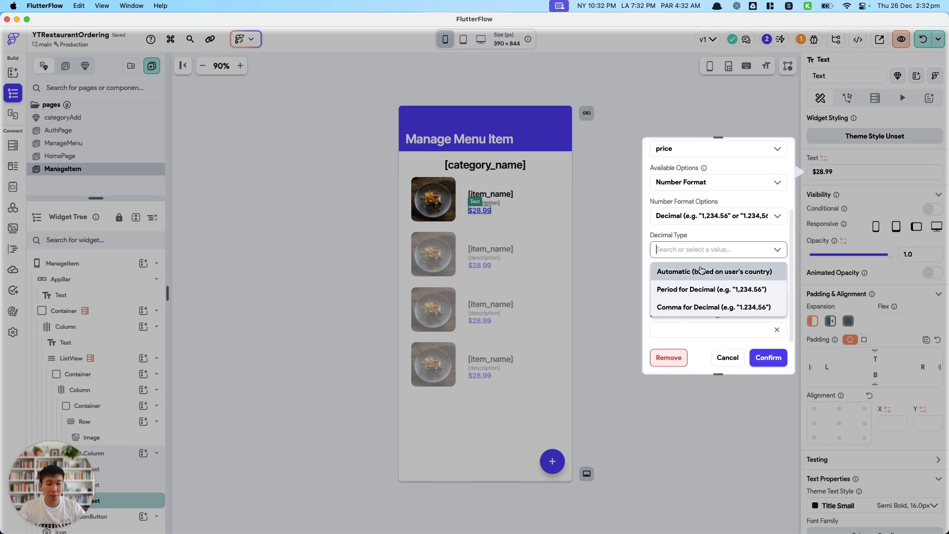
click(701, 275)
click(777, 273)
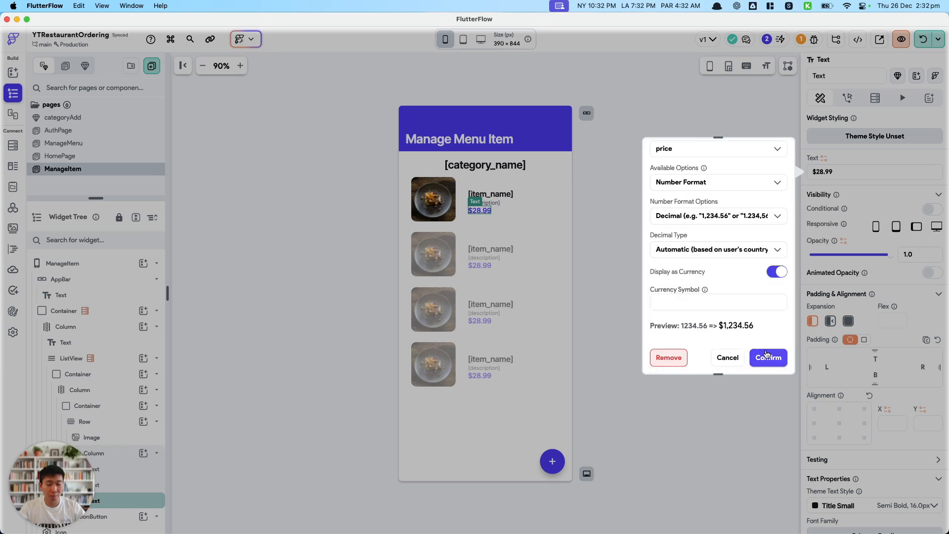
click(769, 357)
click(710, 293)
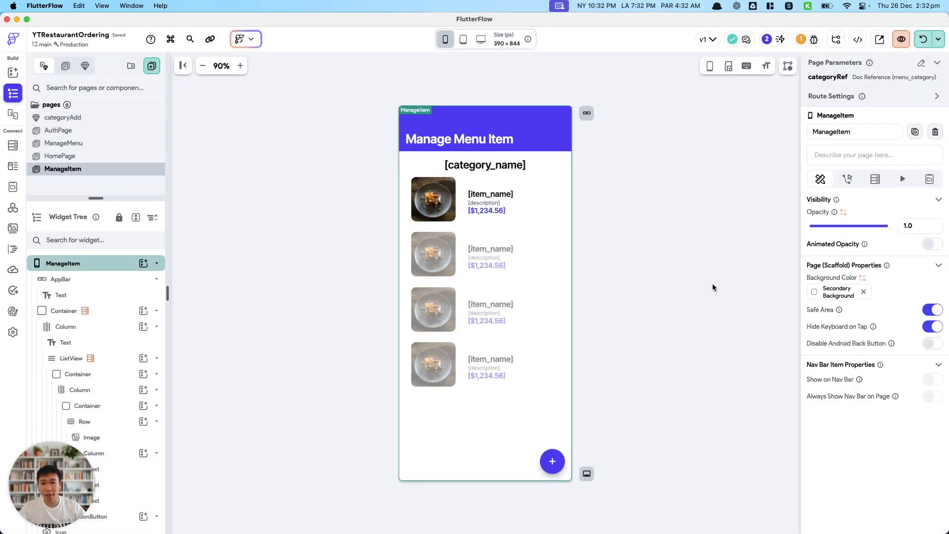
key(super+s)
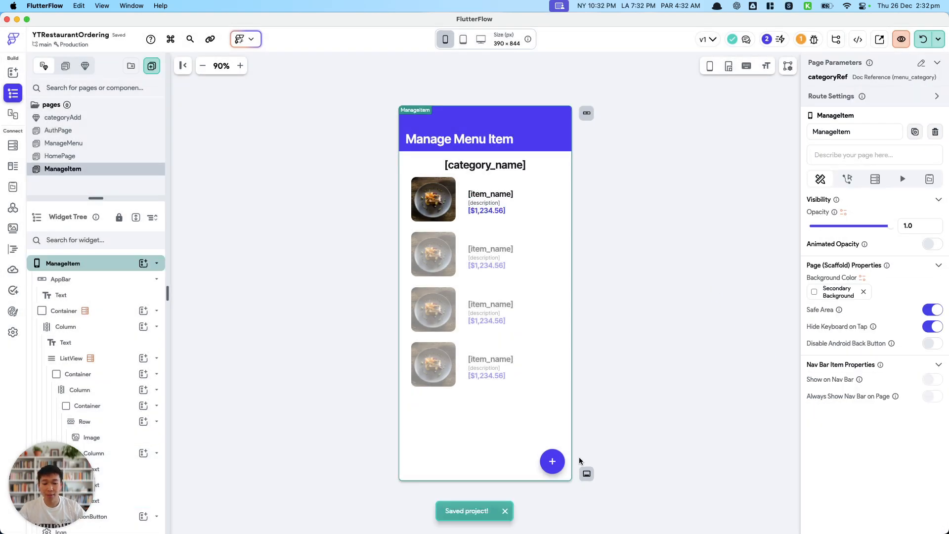
Generate an AI component from the prompt "user to add menu item name, description, image and prie" and open its preview.
click(562, 466)
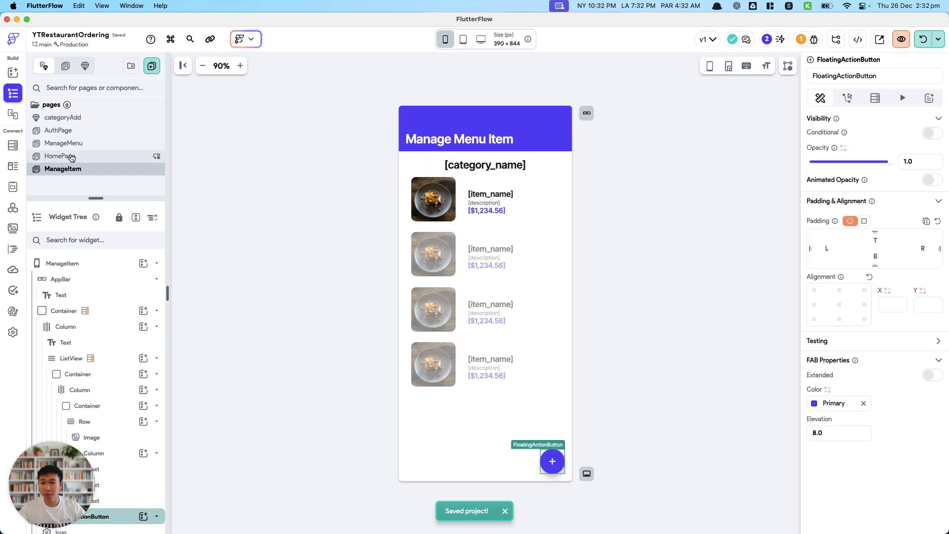
click(255, 45)
click(279, 104)
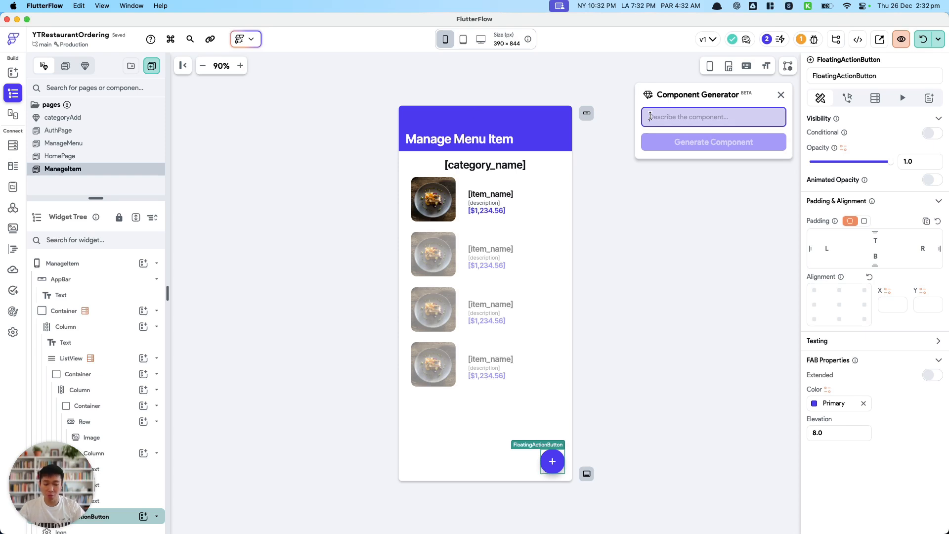
text(us)
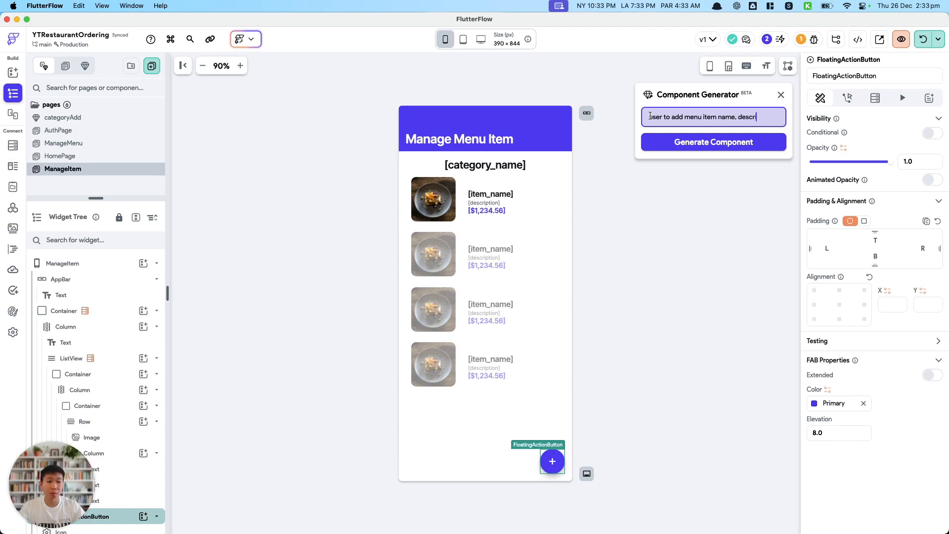
text(, image and prie)
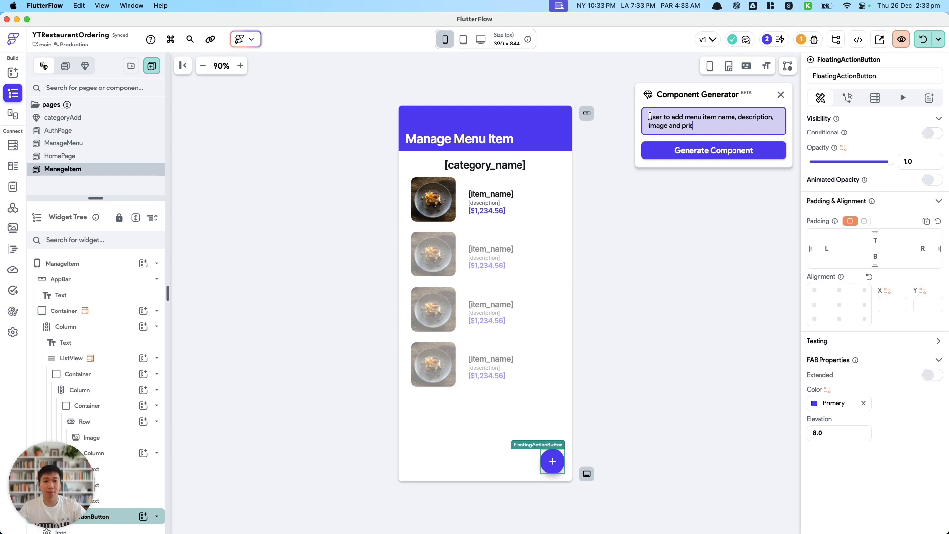
key(Return)
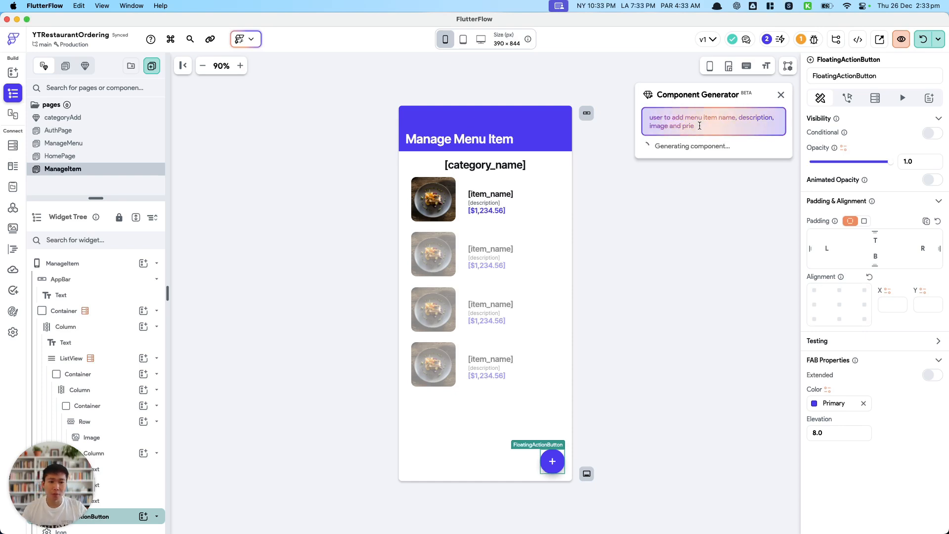
click(783, 160)
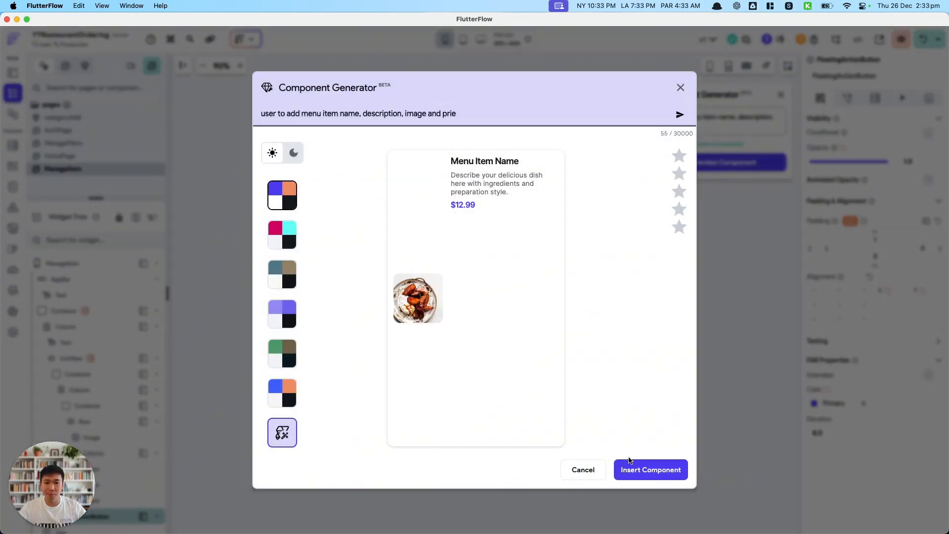
Correct "prie" to "price" in the component prompt and add "bottom sheet where the" before "user".
click(475, 114)
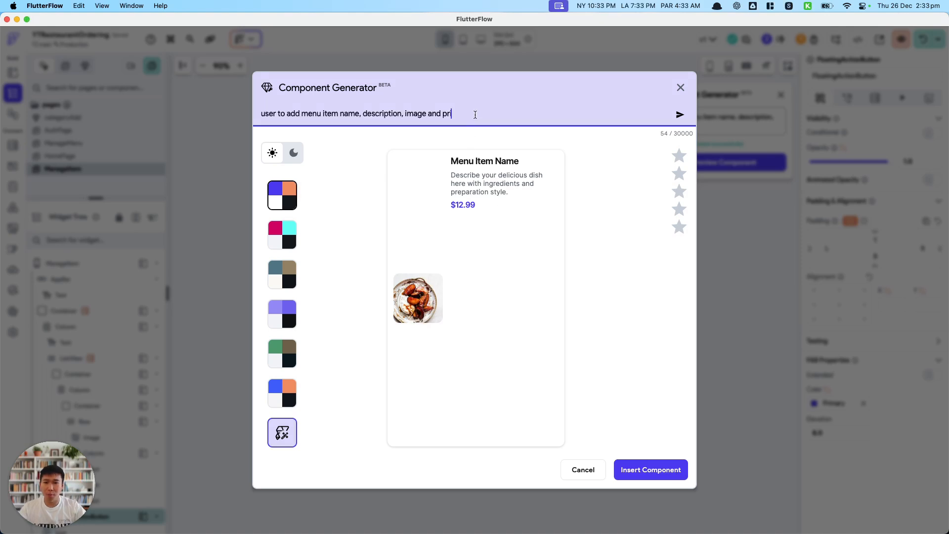
key(super+Left)
text(bottom seet w)
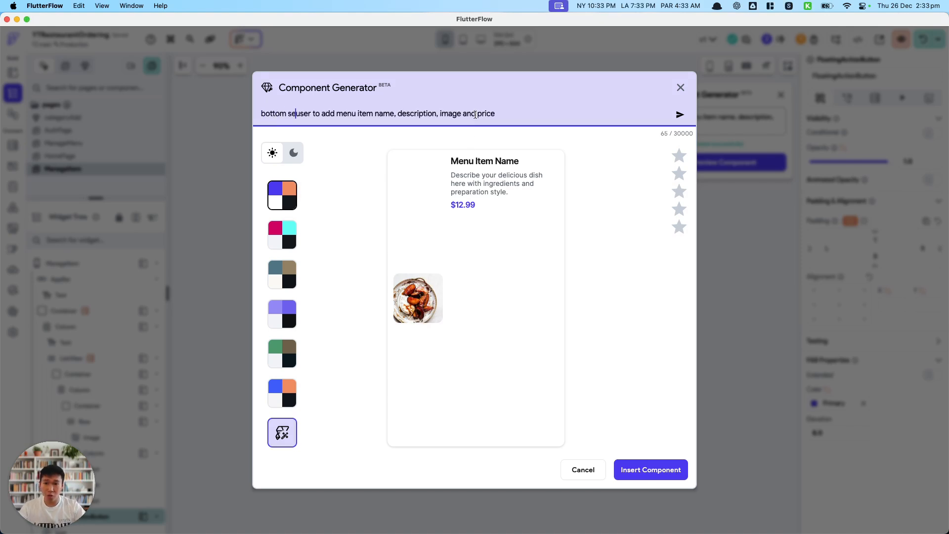
key(alt+BackSpace)
key(alt+BackSpace)
text(sheet where  the)
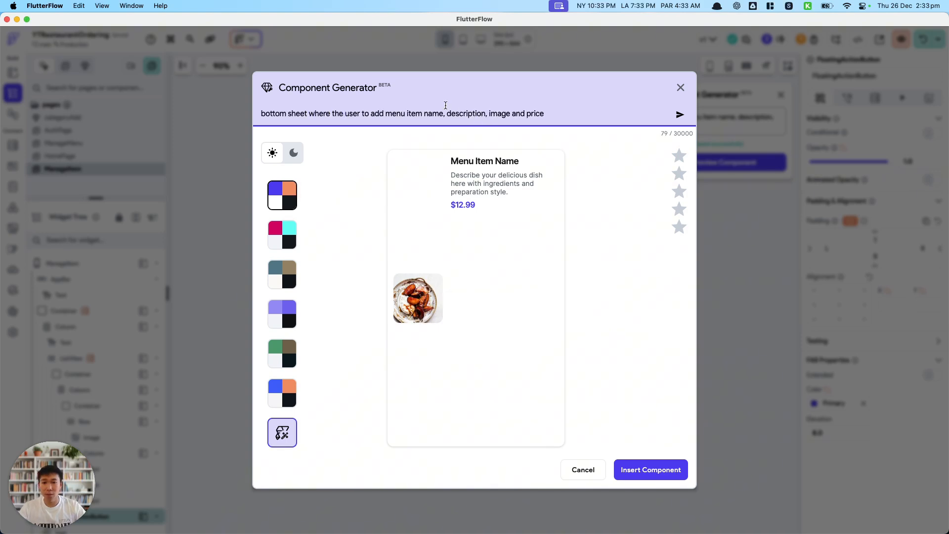
Change "to add" to "adds" in the prompt and regenerate the component as a bottom sheet.
double_click(365, 114)
key(BackSpace)
key(BackSpace)
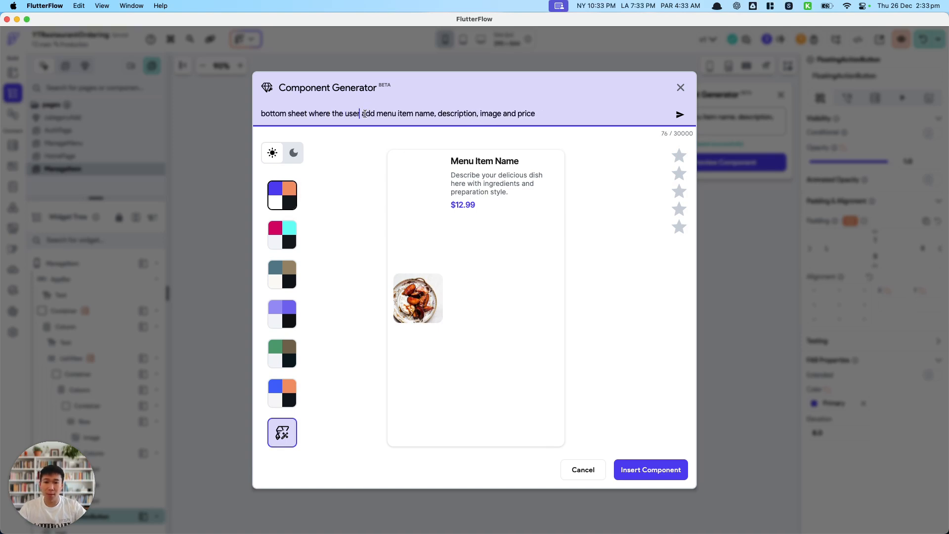
text(s)
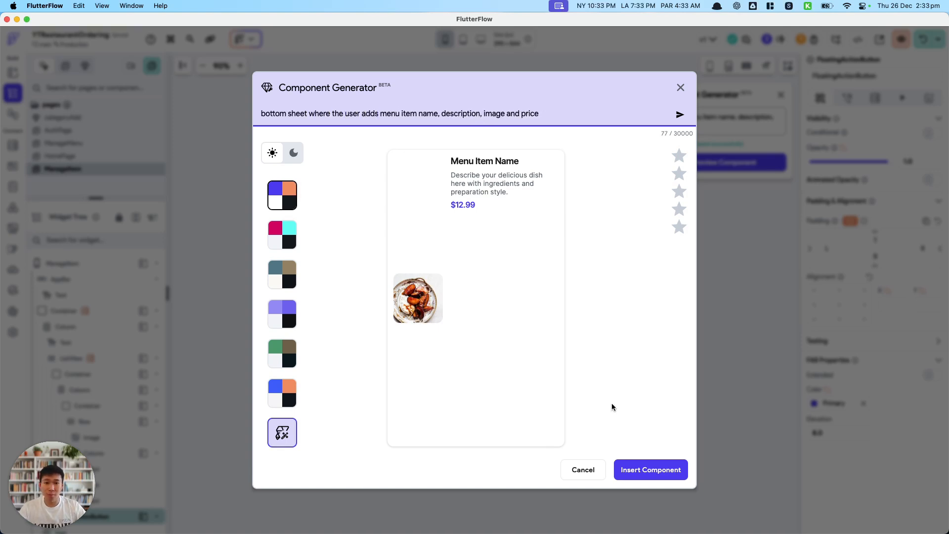
click(651, 473)
click(465, 325)
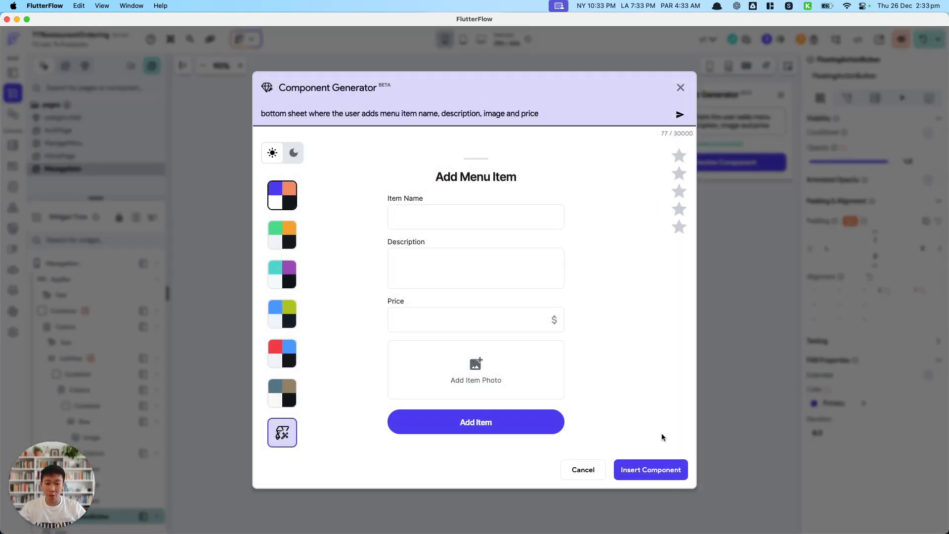
Insert the generated bottom sheet as a new component named MenuItemAdd, skipping the component rating.
click(662, 471)
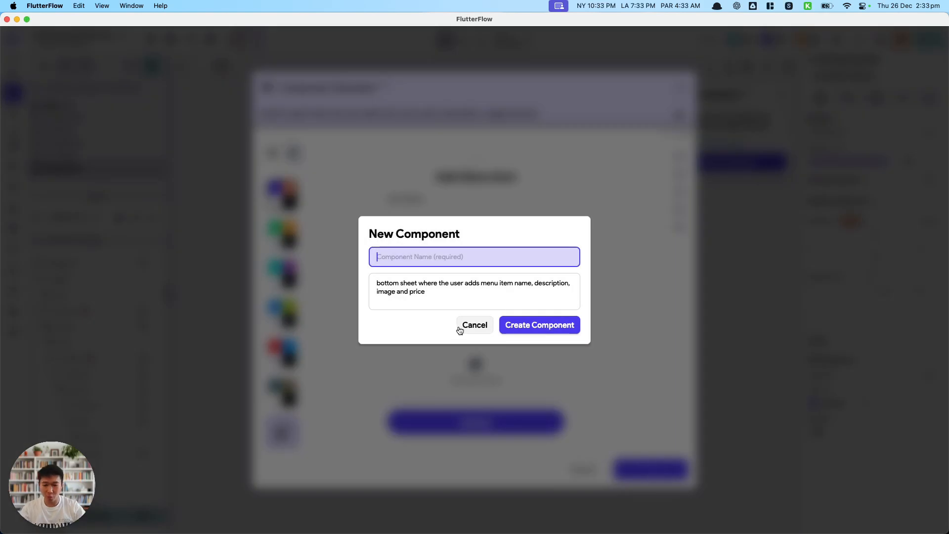
text(menu)
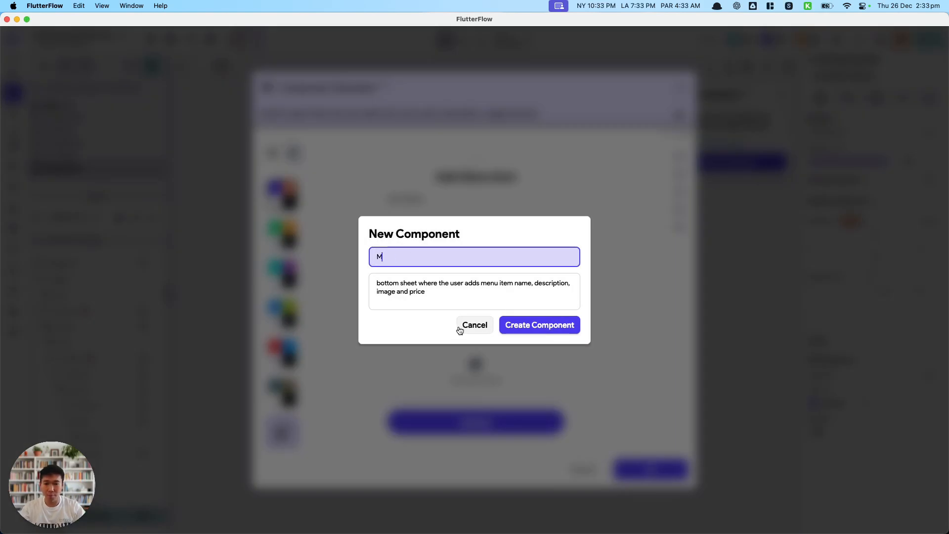
text(Itemadd)
key(Return)
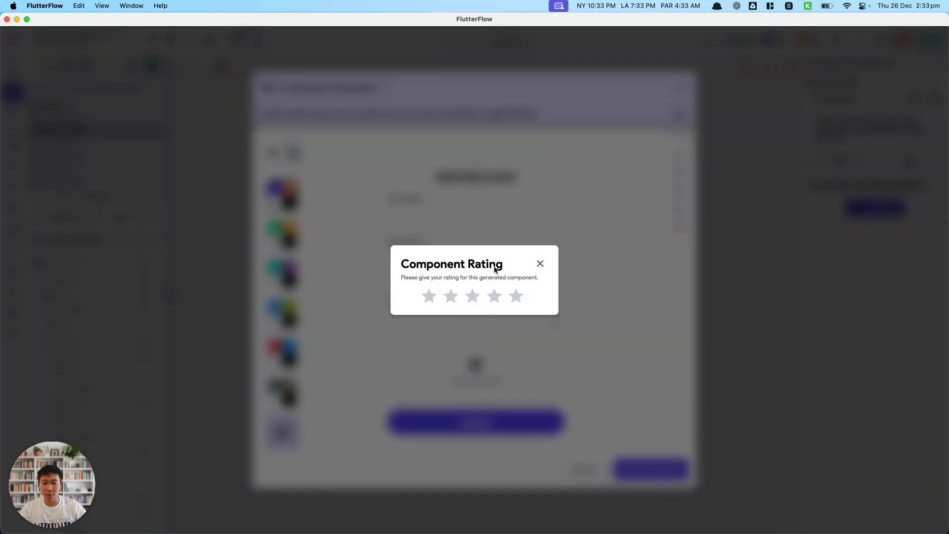
click(539, 265)
double_click(82, 130)
click(82, 130)
key(BackSpace)
key(BackSpace)
text(dd)
key(Return)
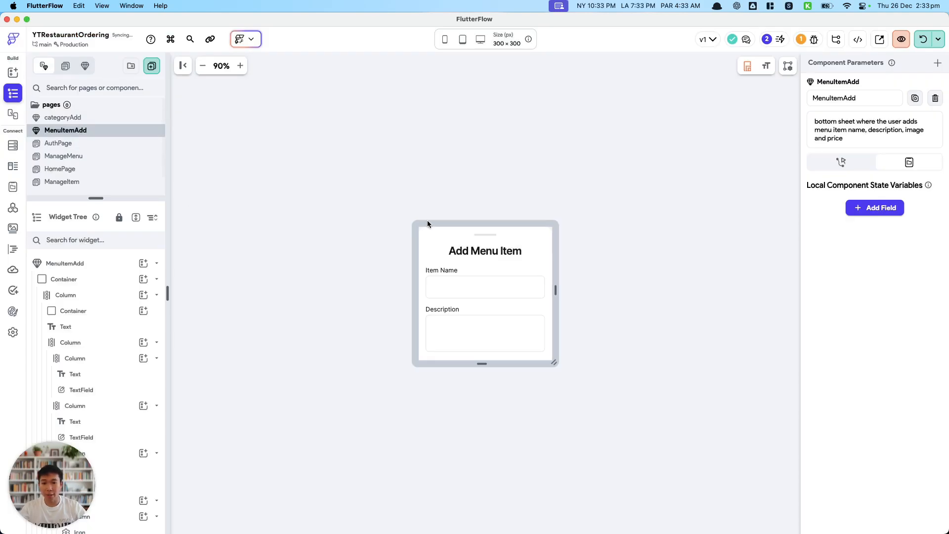
Enlarge the component's preview canvas to about 795 × 669 px and select the Add Item Photo container.
drag(554, 363, 617, 513)
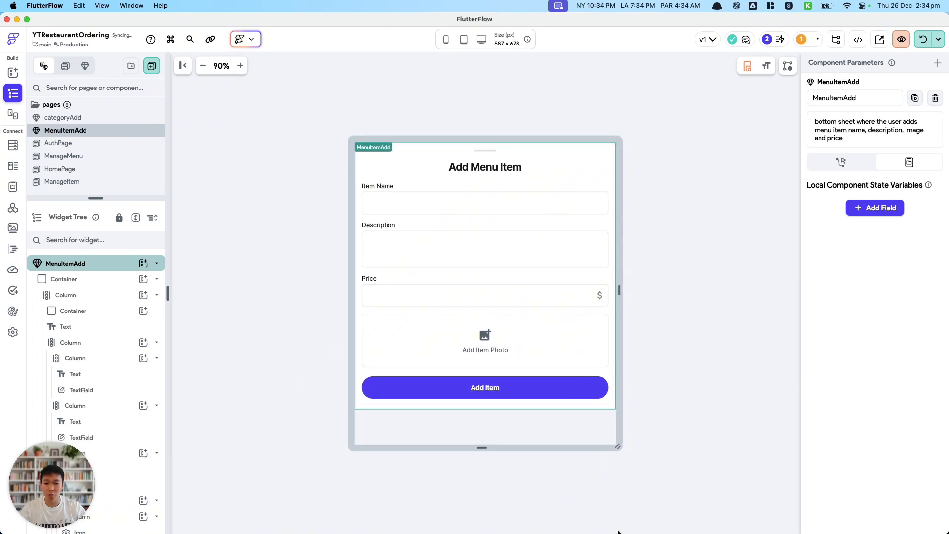
drag(618, 447, 664, 445)
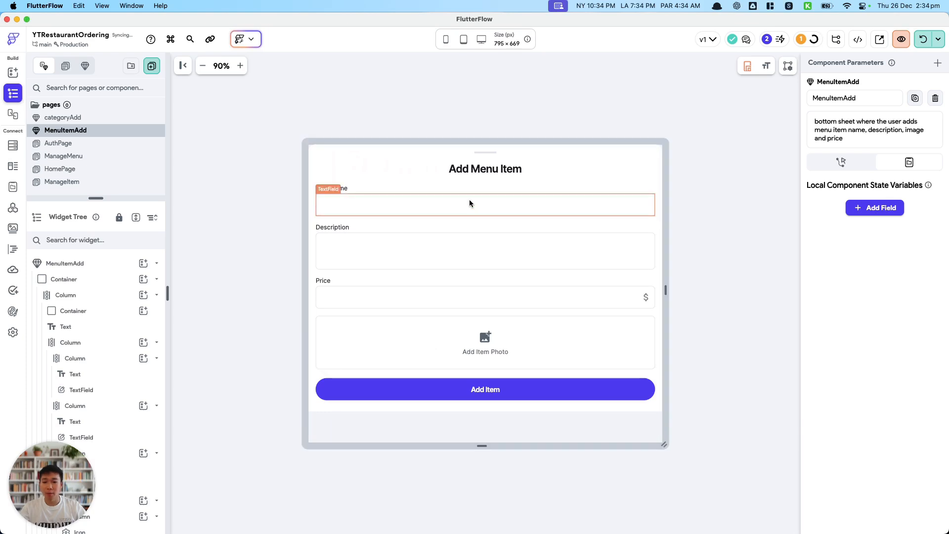
click(570, 352)
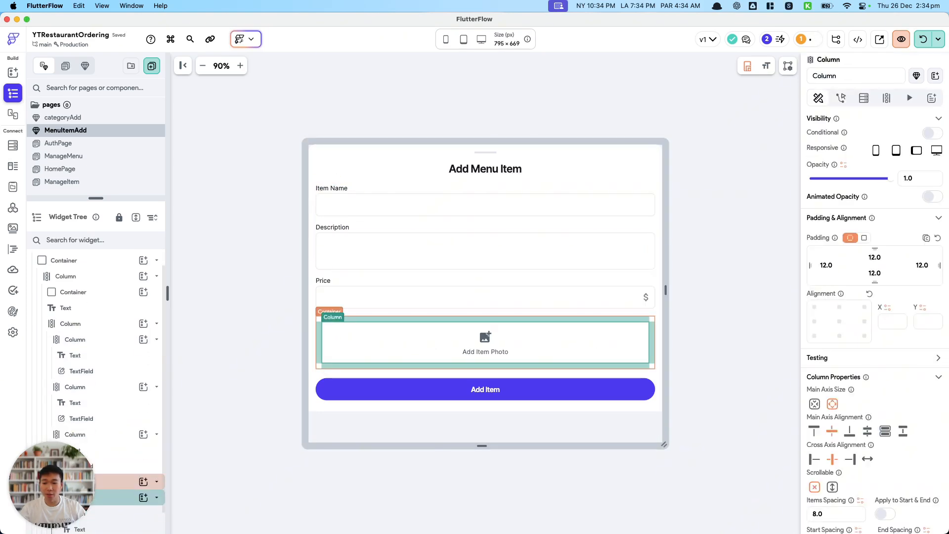
click(125, 481)
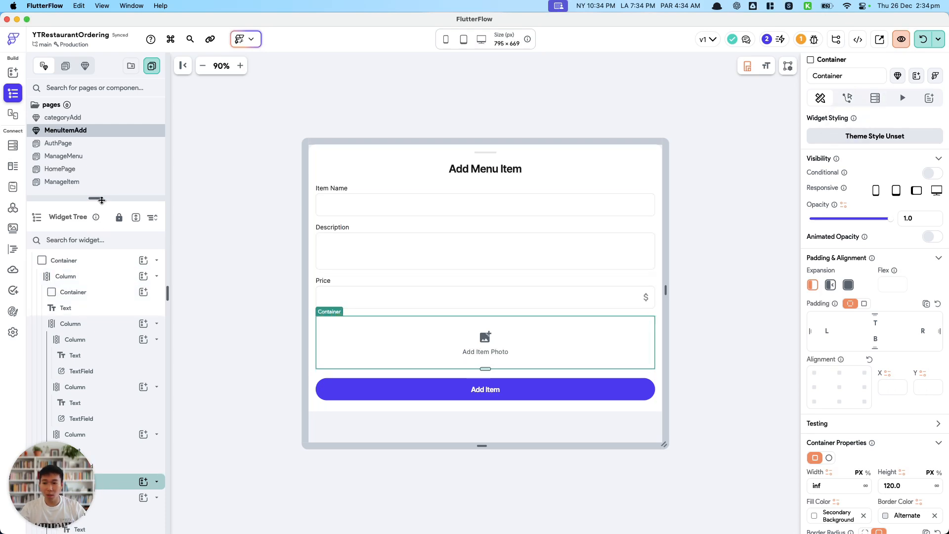
Add an Image widget to the main column, placed between the Add Item Photo container and the Add Item button.
drag(101, 198, 106, 137)
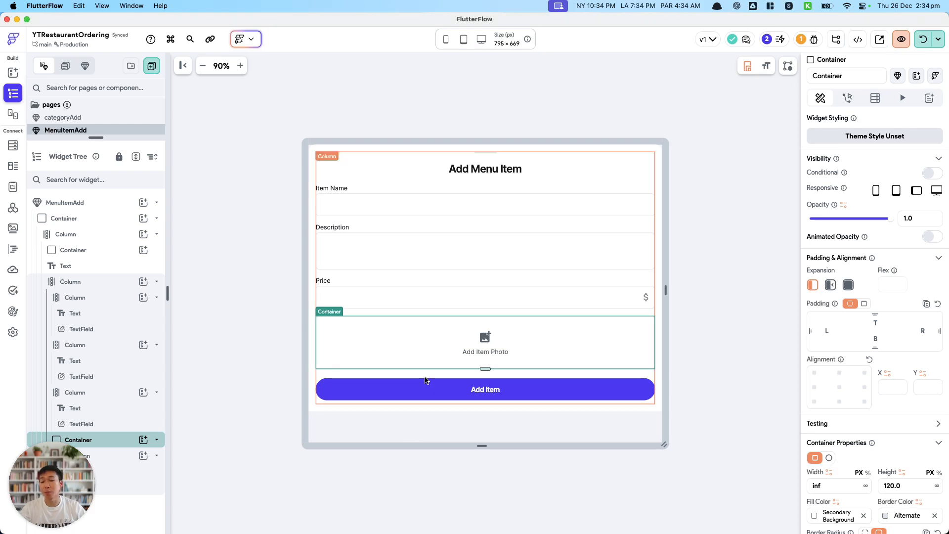
click(156, 444)
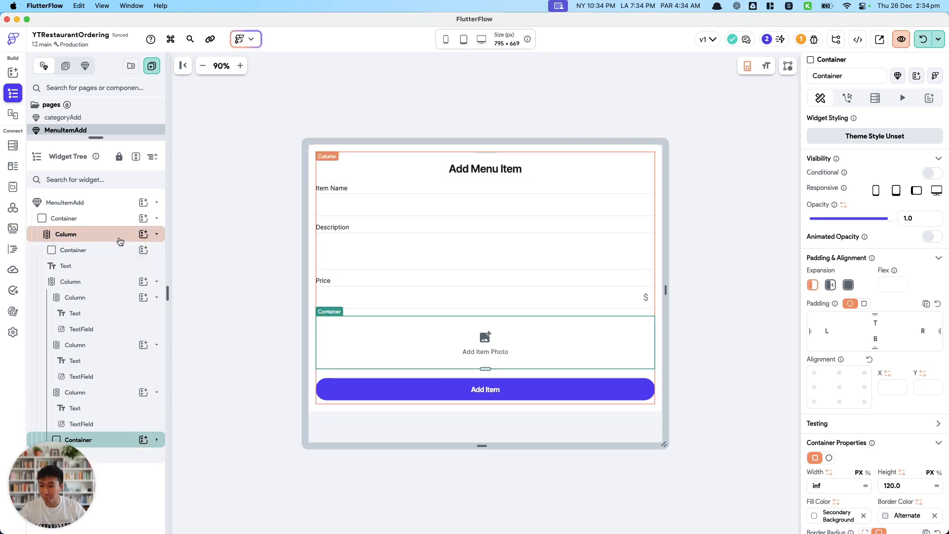
click(141, 237)
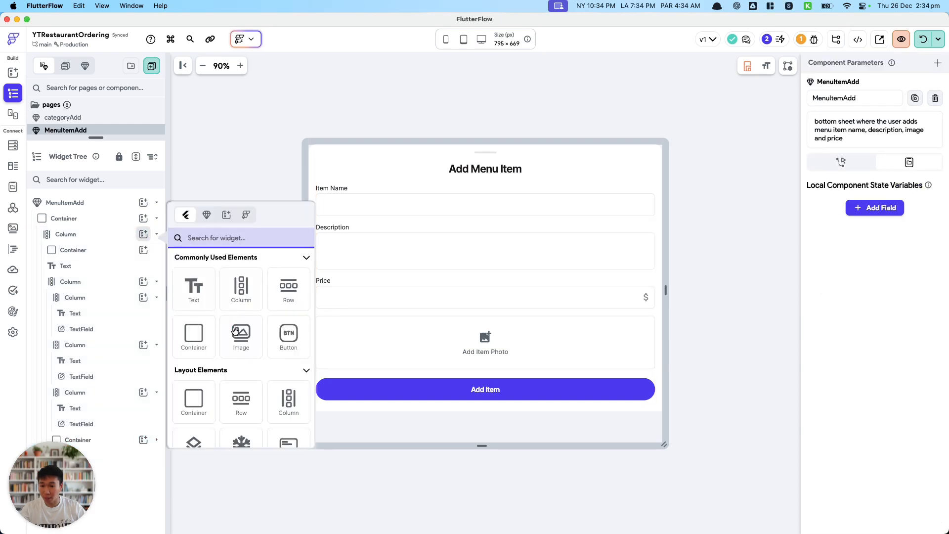
click(237, 333)
drag(120, 465, 113, 447)
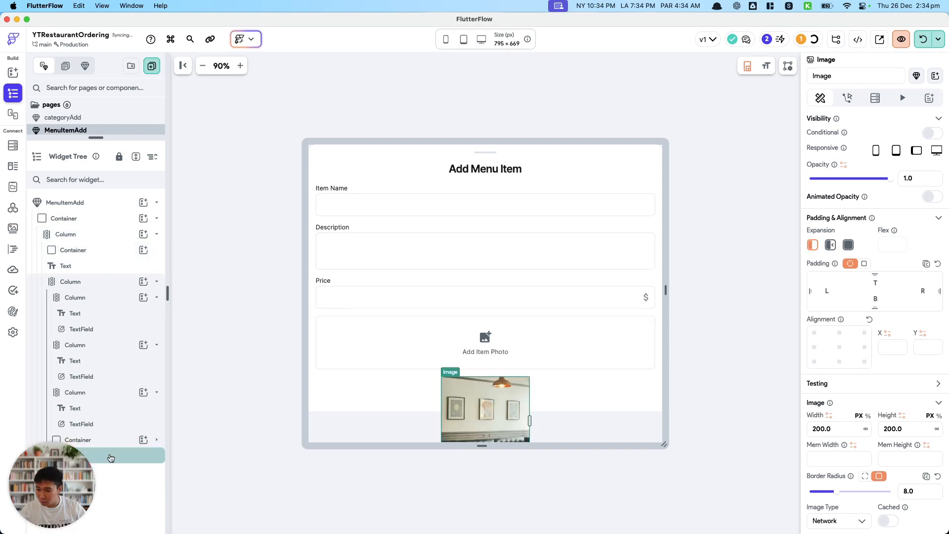
key(super+z)
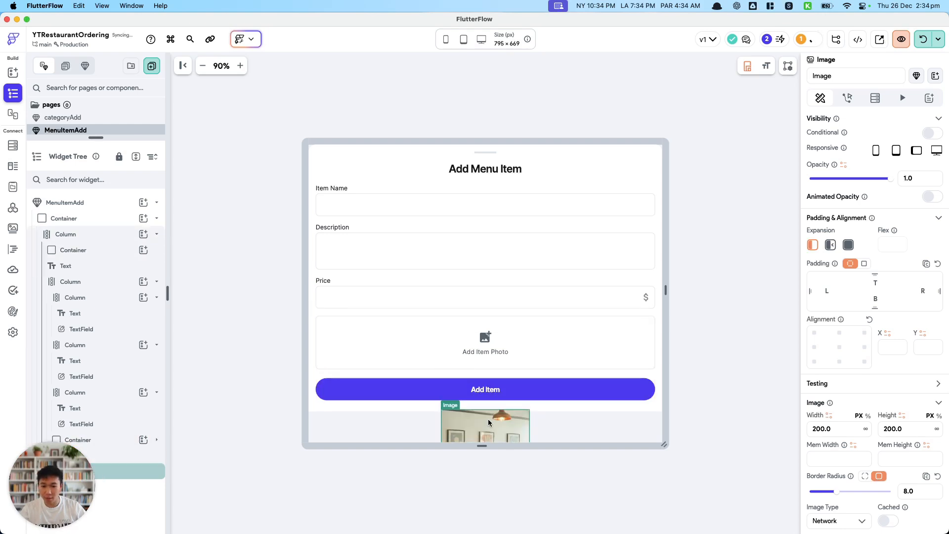
drag(73, 456, 74, 473)
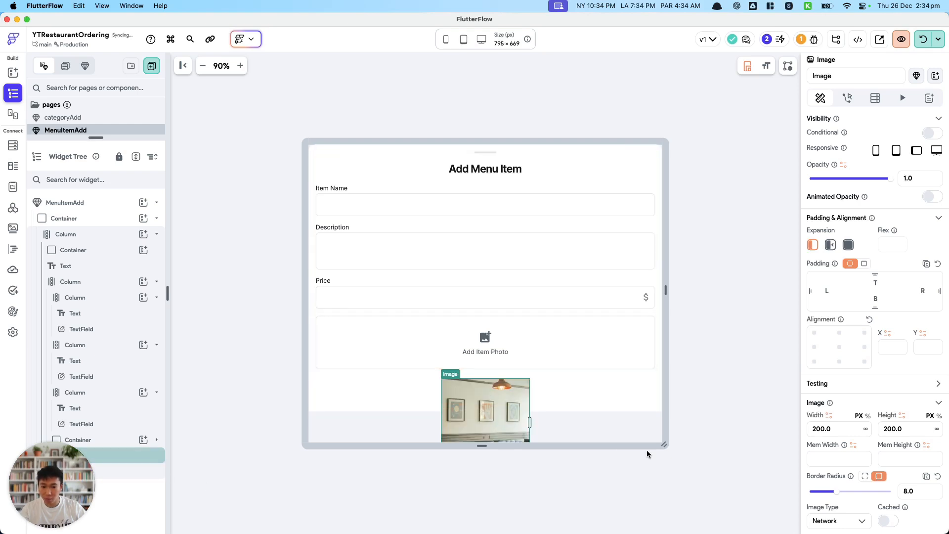
Enlarge the preview canvas to about 806 × 839 px and clear the outermost container's fixed height.
click(666, 457)
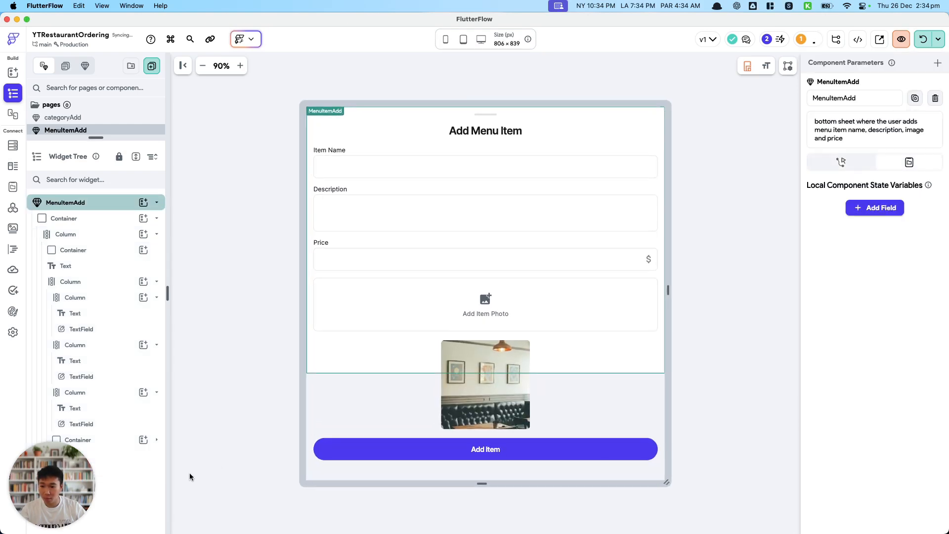
click(64, 218)
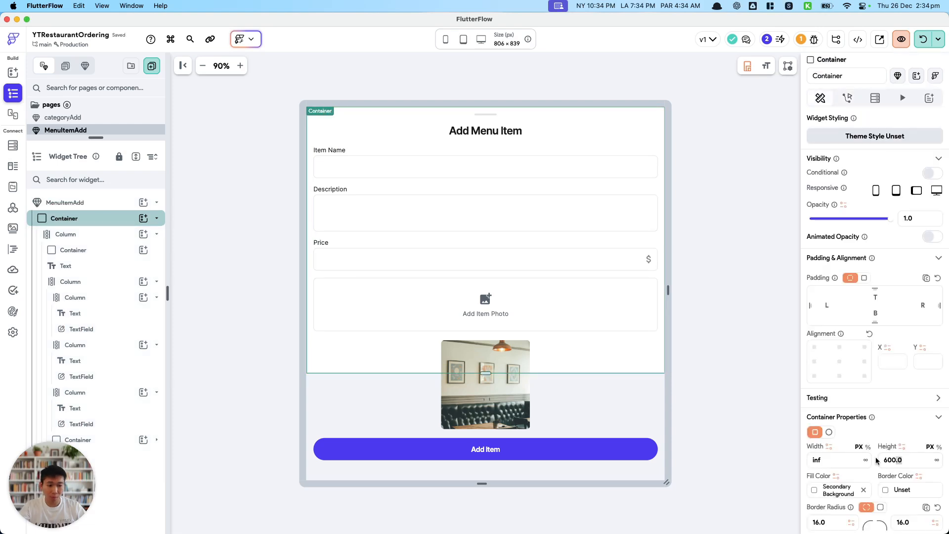
drag(911, 460, 813, 457)
text(\)
Try an infinite width on the new image, and set its width back to 200 px.
click(513, 395)
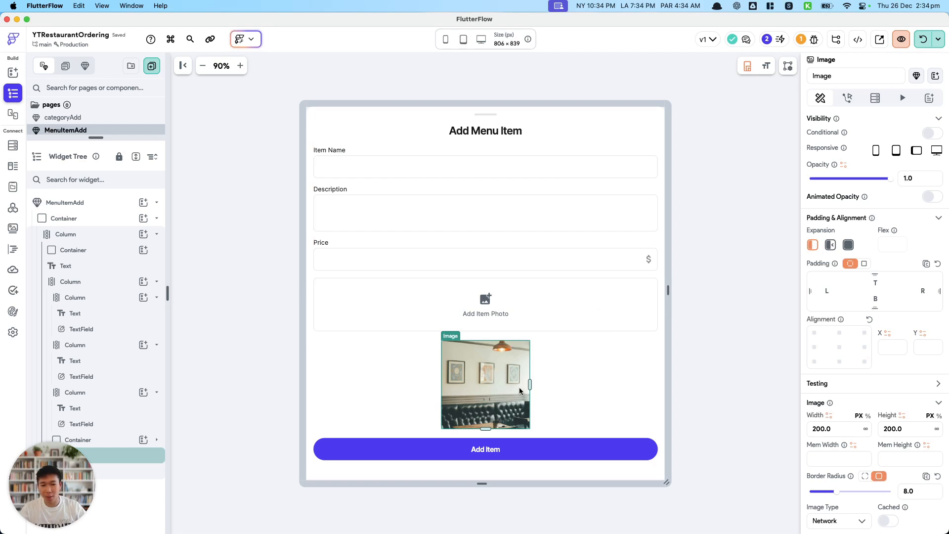
drag(835, 428, 742, 428)
key(BackSpace)
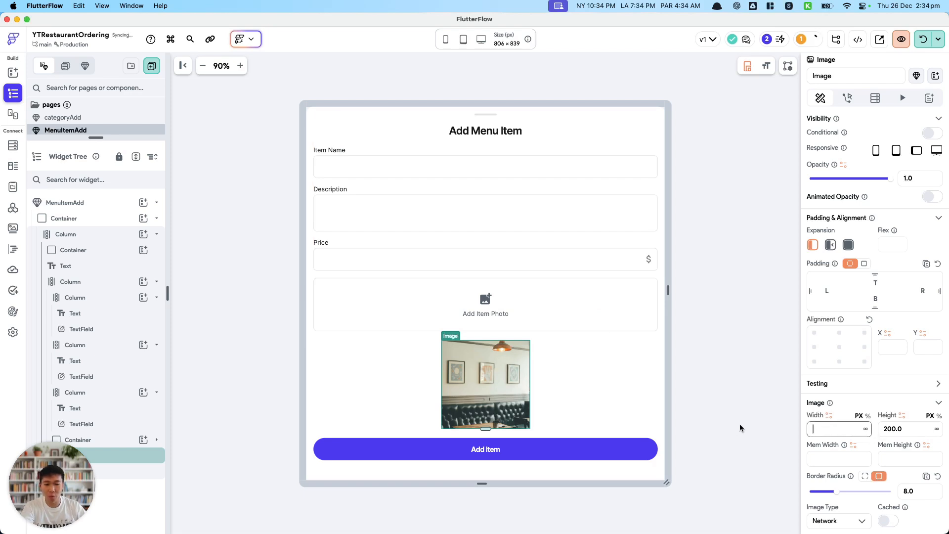
click(866, 428)
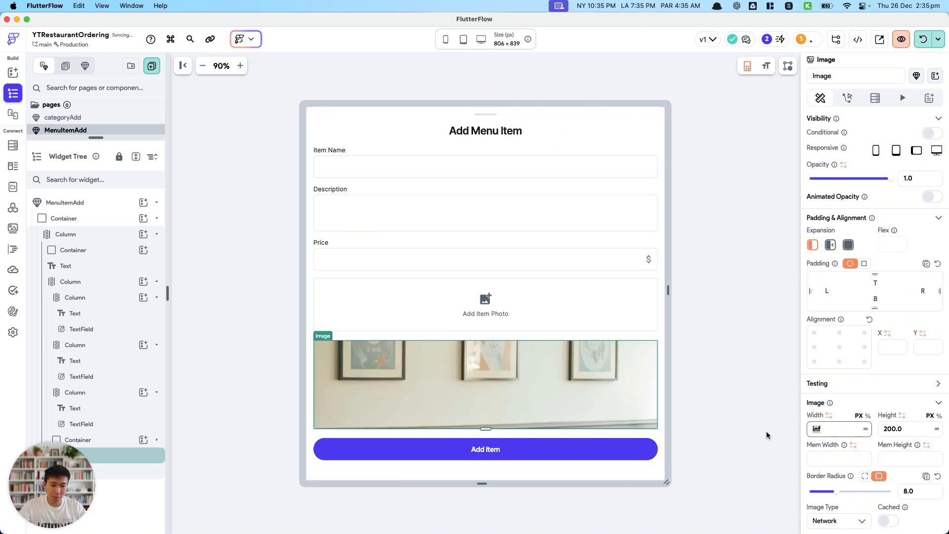
text(200)
key(Return)
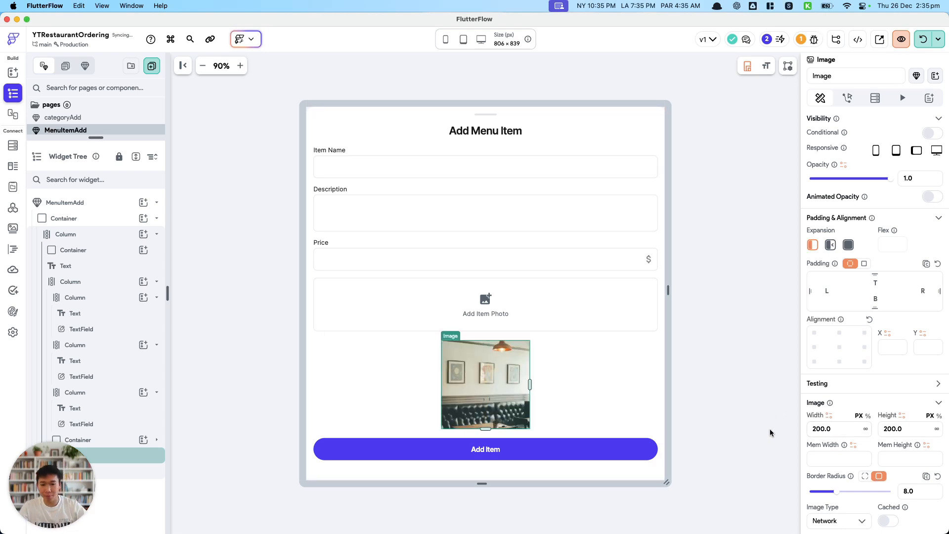
Give the Add Item Photo container an On Tap action flow with the Upload/Save Media action.
click(584, 328)
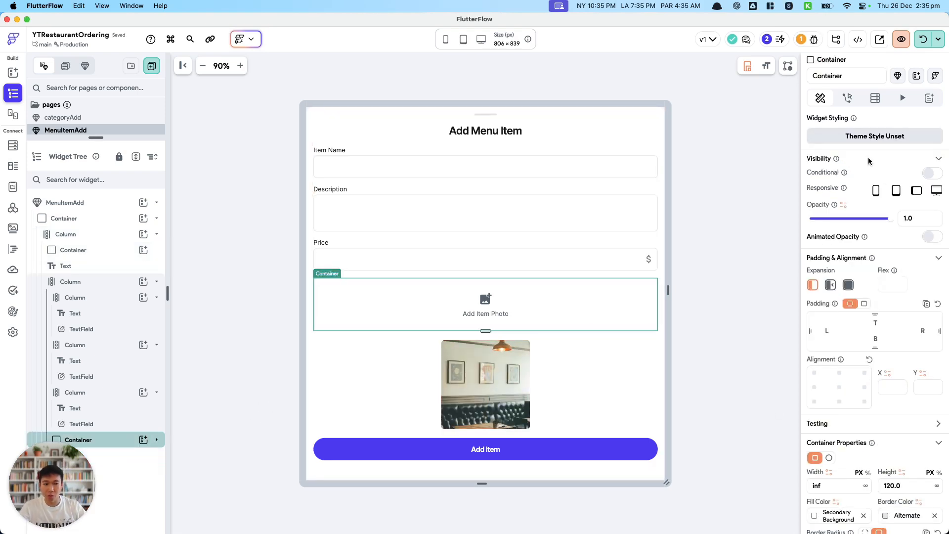
click(855, 100)
click(916, 153)
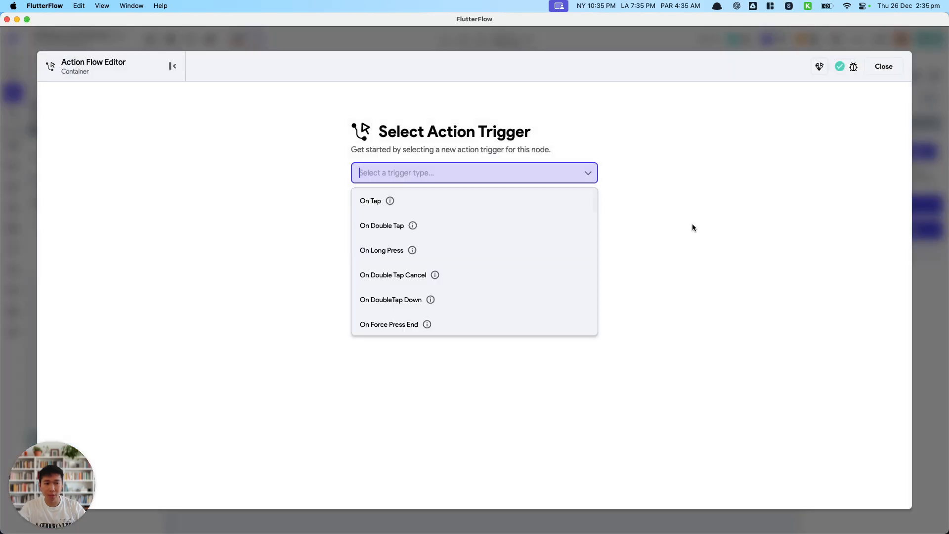
click(435, 201)
click(525, 331)
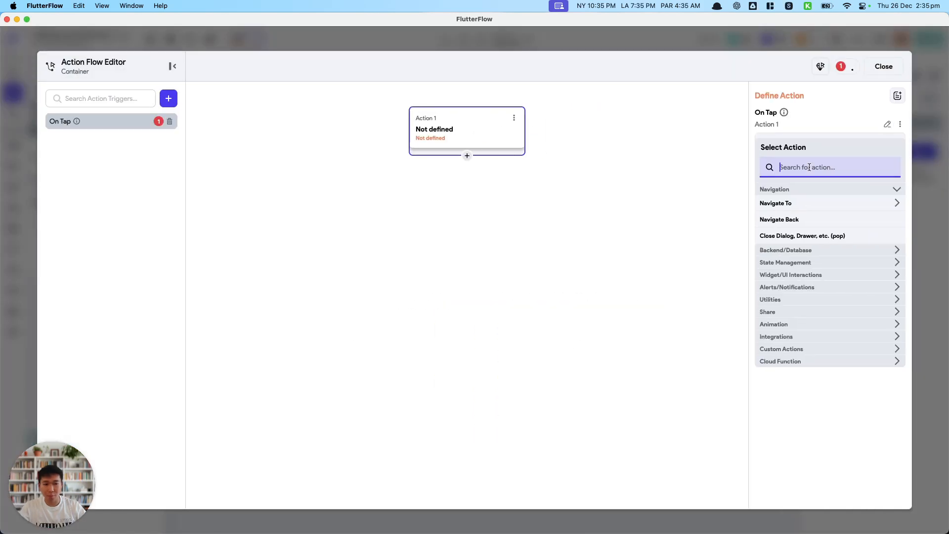
text(upload)
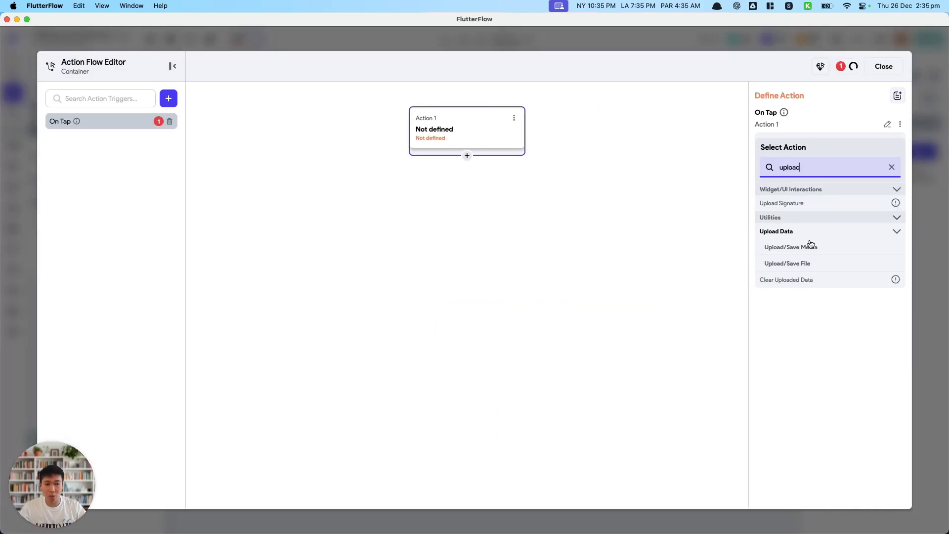
click(811, 245)
Set the media upload action's upload type to Firebase.
click(805, 171)
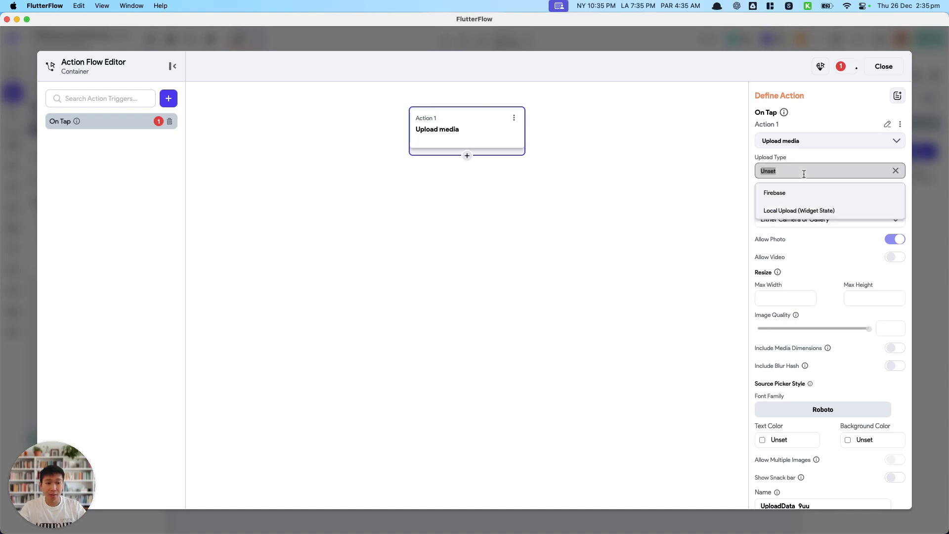
click(805, 194)
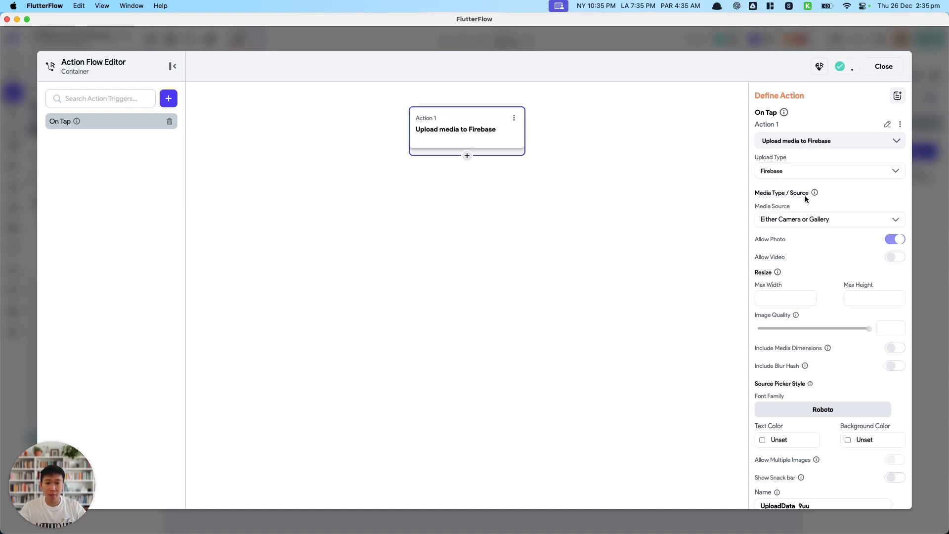
click(809, 170)
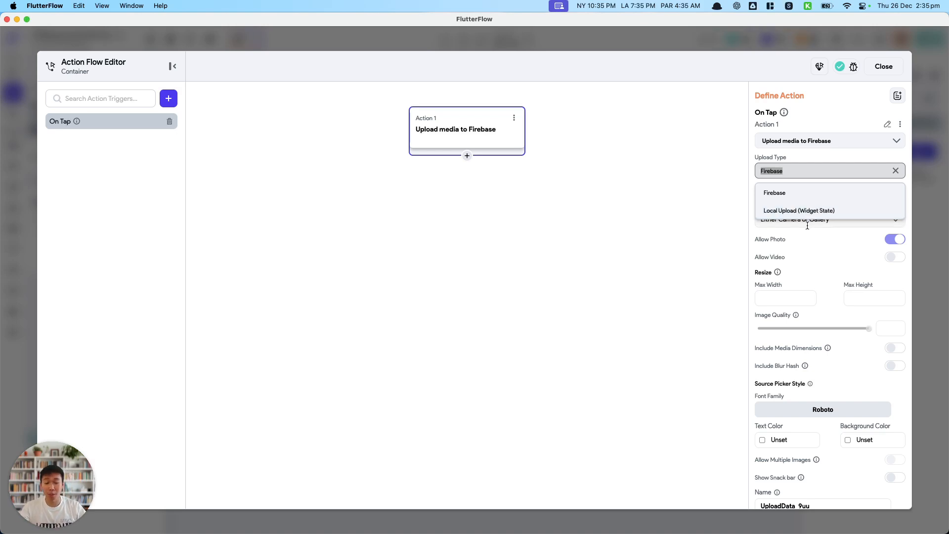
click(798, 199)
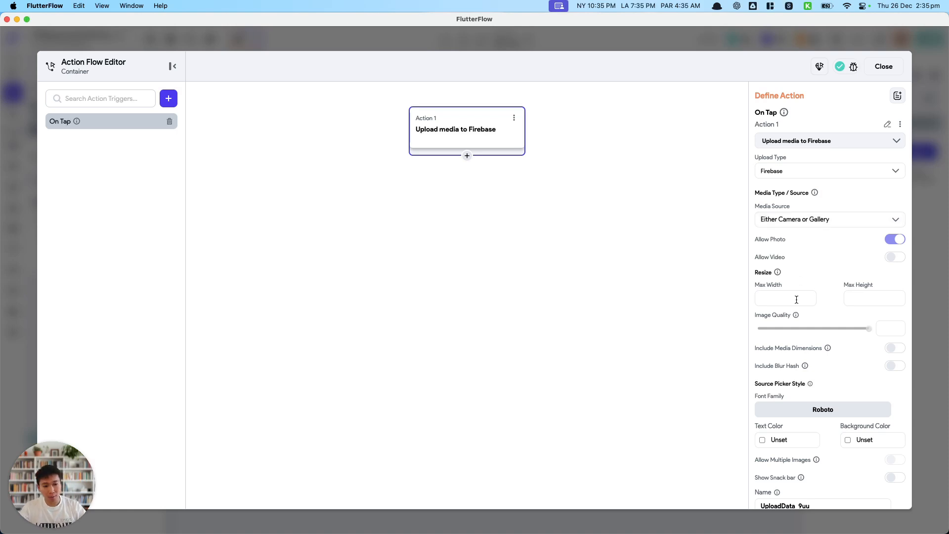
scroll(849, 310, down, 5)
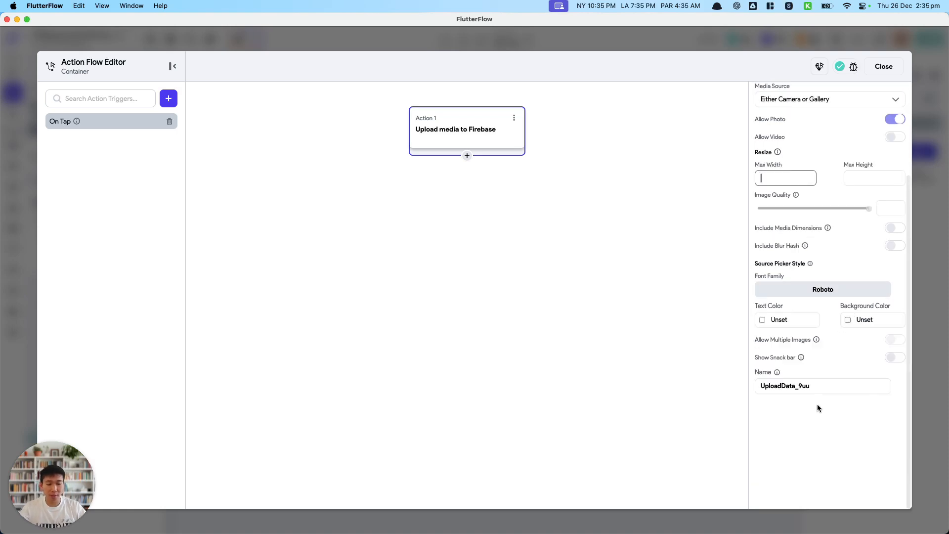
Name the media upload action's output UploadedImage and leave the action flow editor.
drag(811, 386, 706, 385)
text(Uploaded)
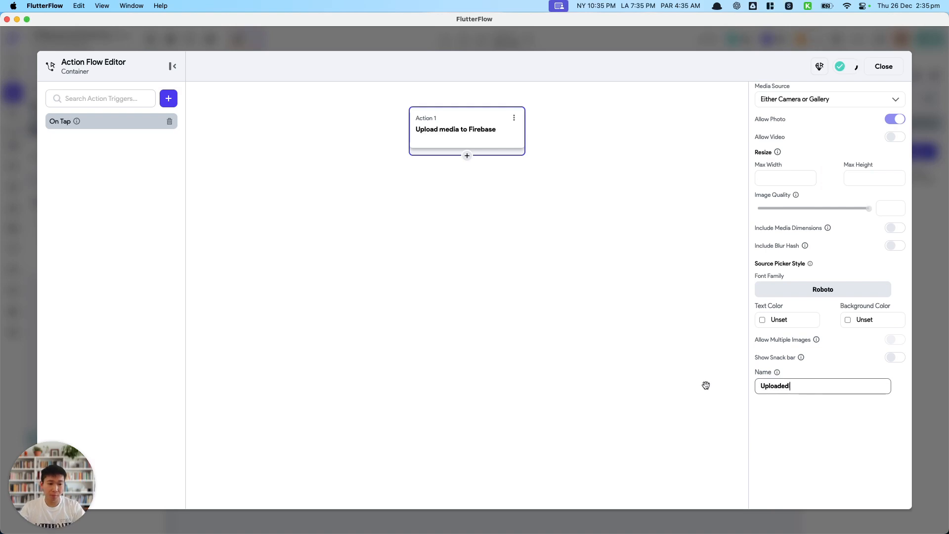
scroll(835, 382, up, 5)
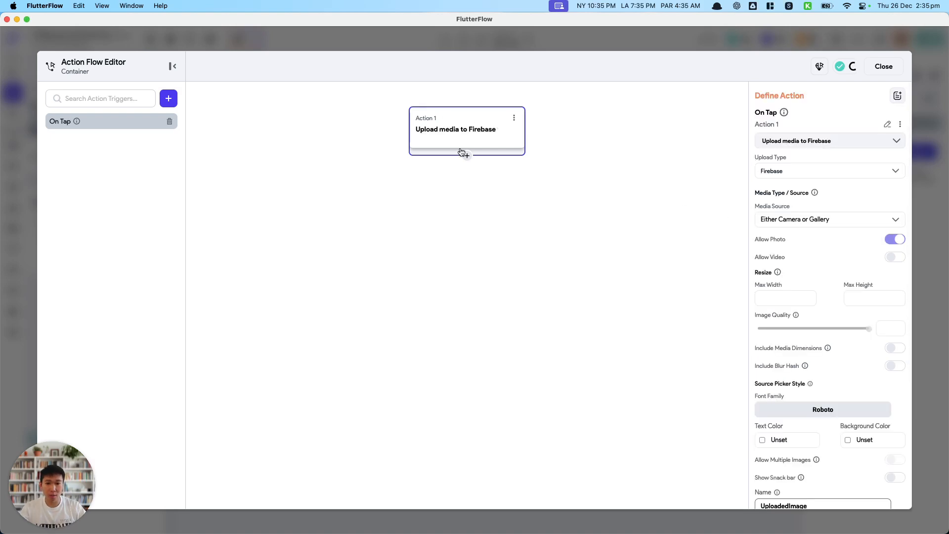
click(883, 67)
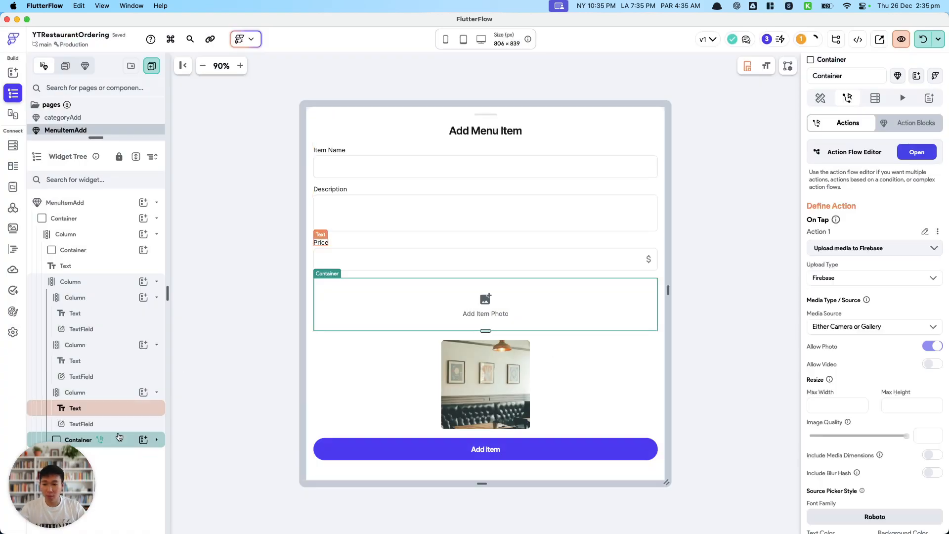
Give the image below the Add Item Photo container conditional visibility when Uploaded File URL is set and not empty.
click(493, 375)
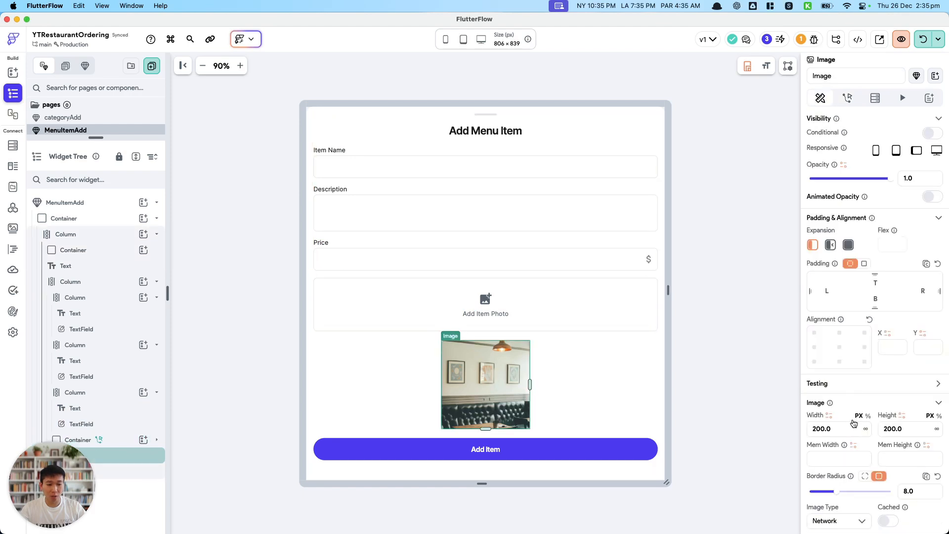
click(930, 197)
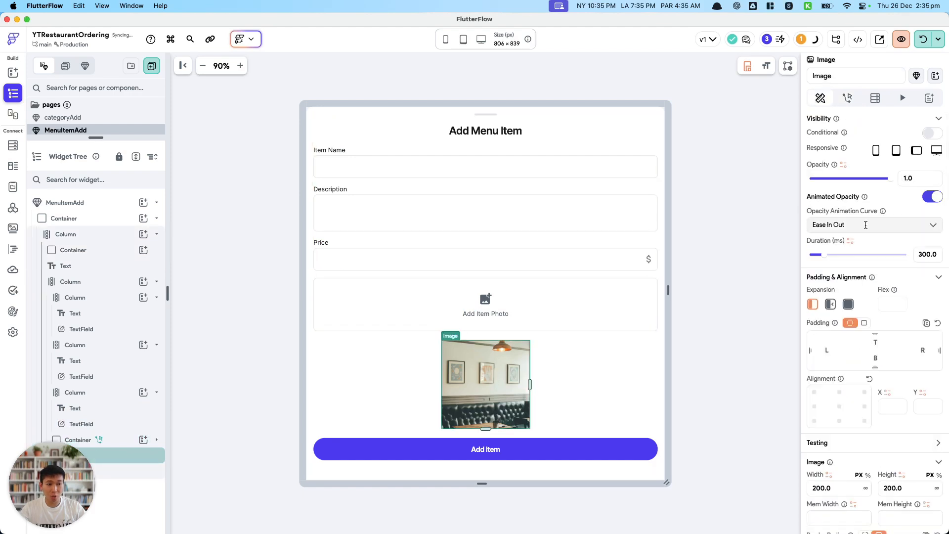
click(933, 196)
click(929, 136)
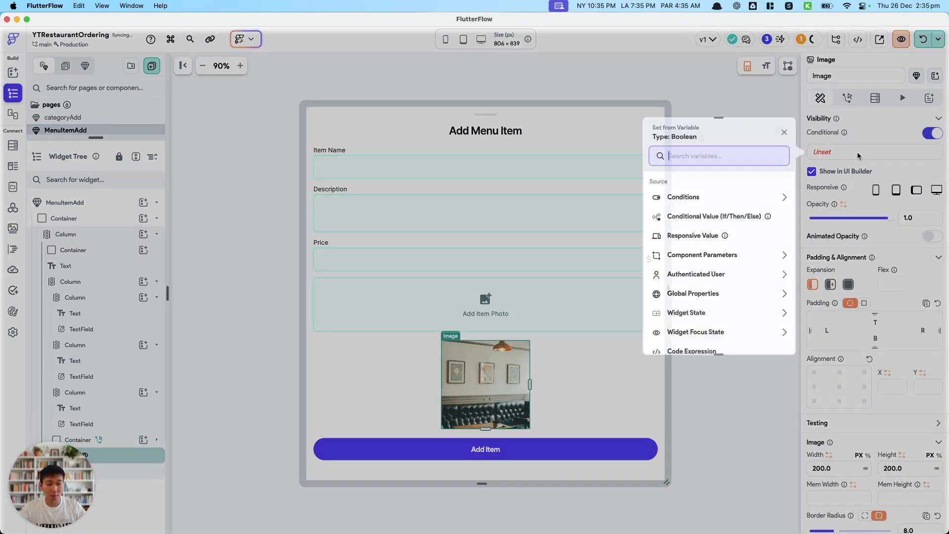
click(683, 229)
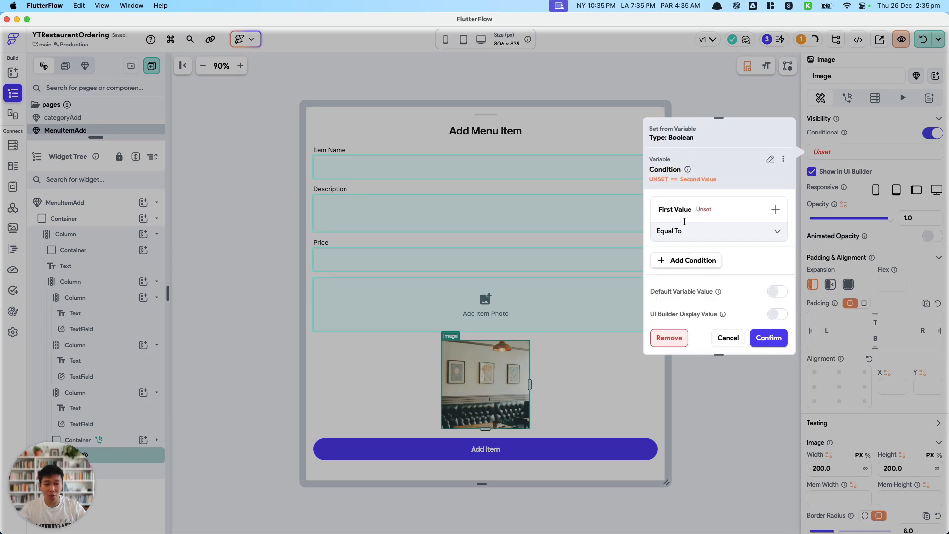
click(695, 228)
text(upload)
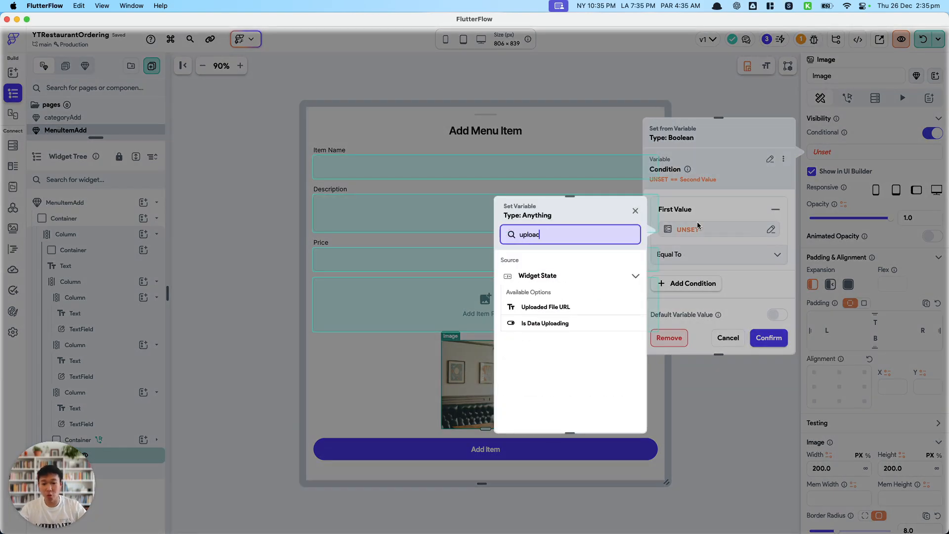
click(582, 311)
click(727, 255)
click(717, 289)
click(769, 337)
Set the network image's path to the Uploaded File URL variable.
scroll(827, 411, down, 5)
click(825, 408)
text(uploaded)
click(753, 405)
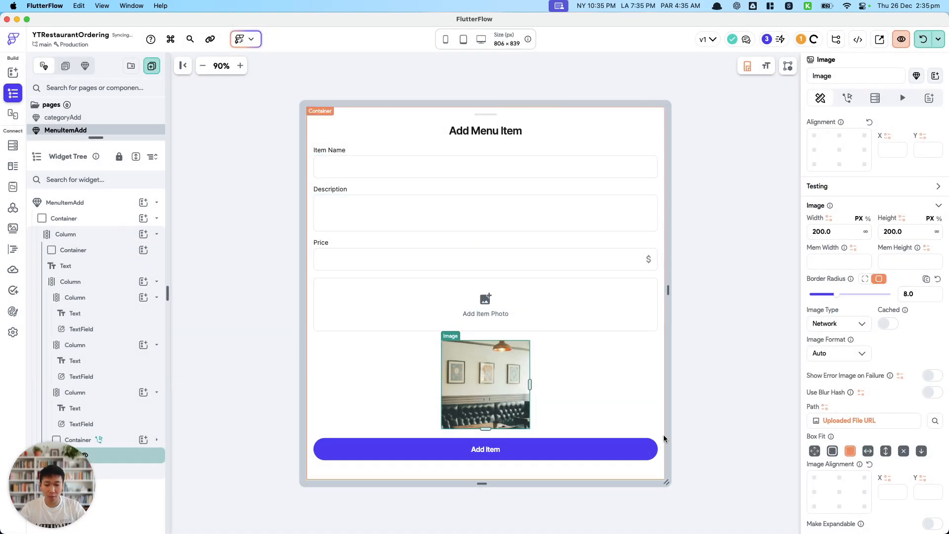
Give the Add Item Photo container conditional visibility with the single condition Uploaded File URL Is Not Set or Is Empty.
click(117, 441)
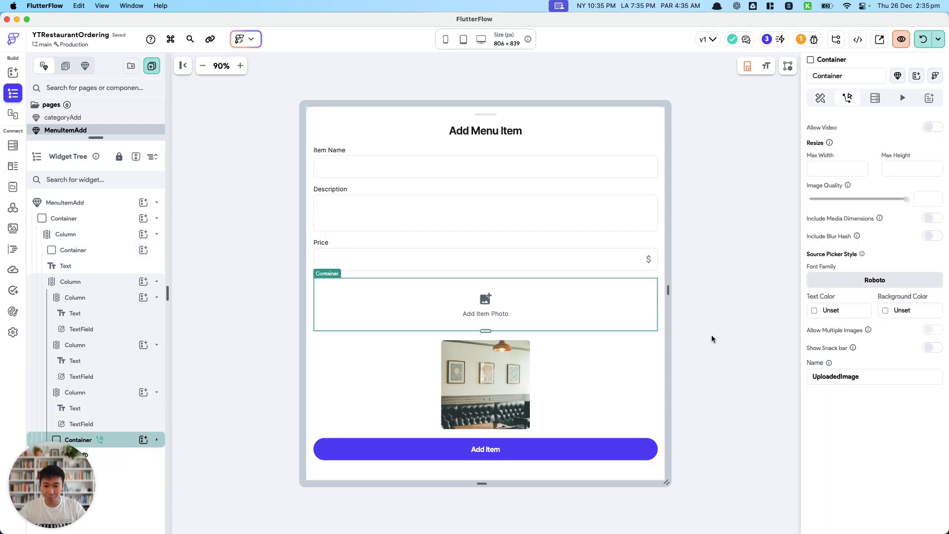
click(848, 98)
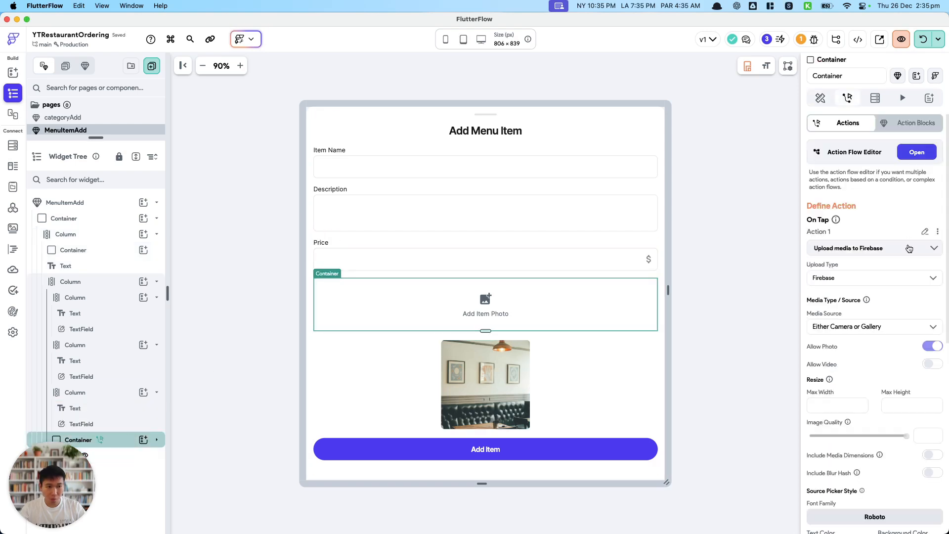
click(820, 98)
click(932, 173)
click(683, 237)
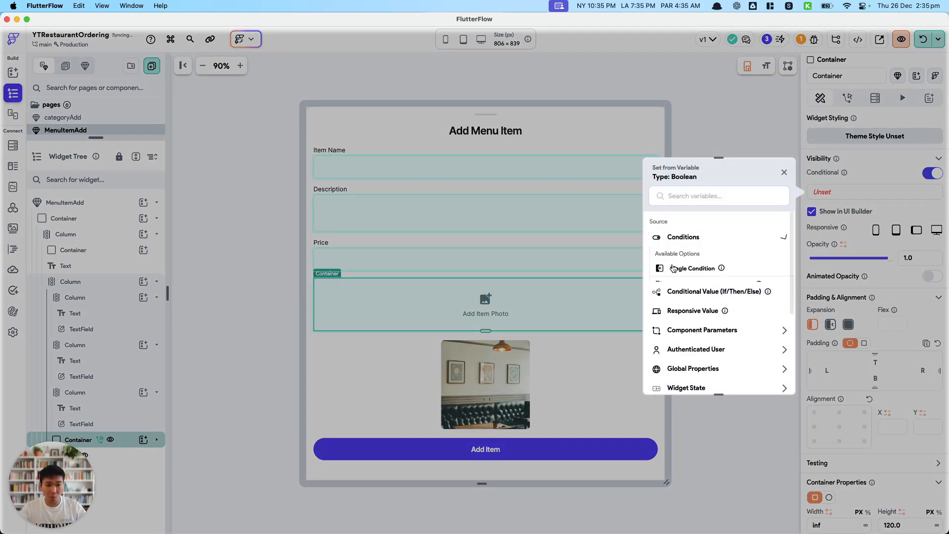
click(677, 265)
click(704, 249)
text(upload)
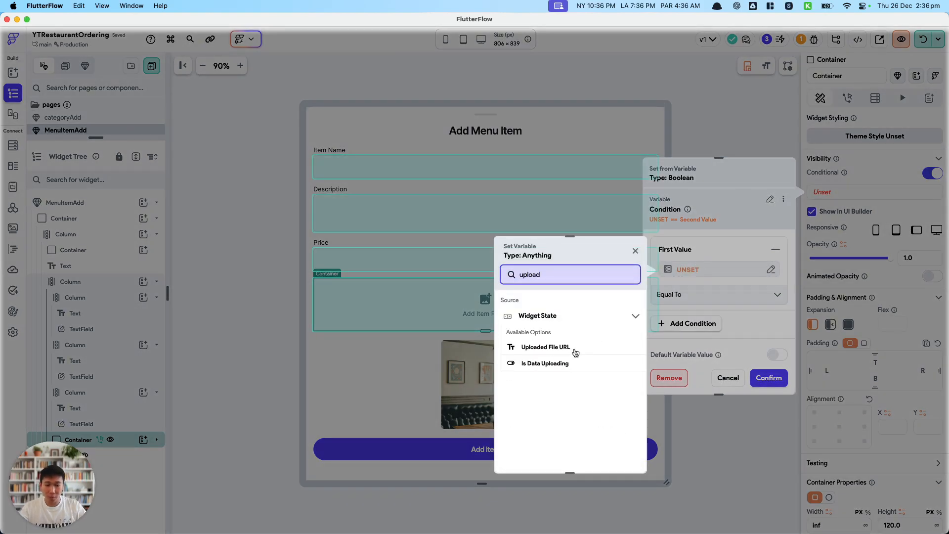
click(576, 349)
click(711, 302)
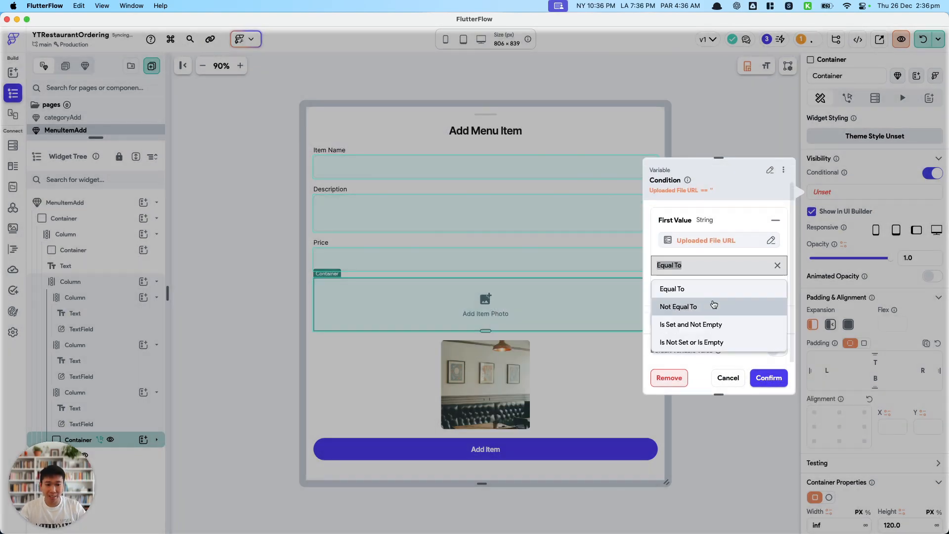
click(716, 341)
click(770, 377)
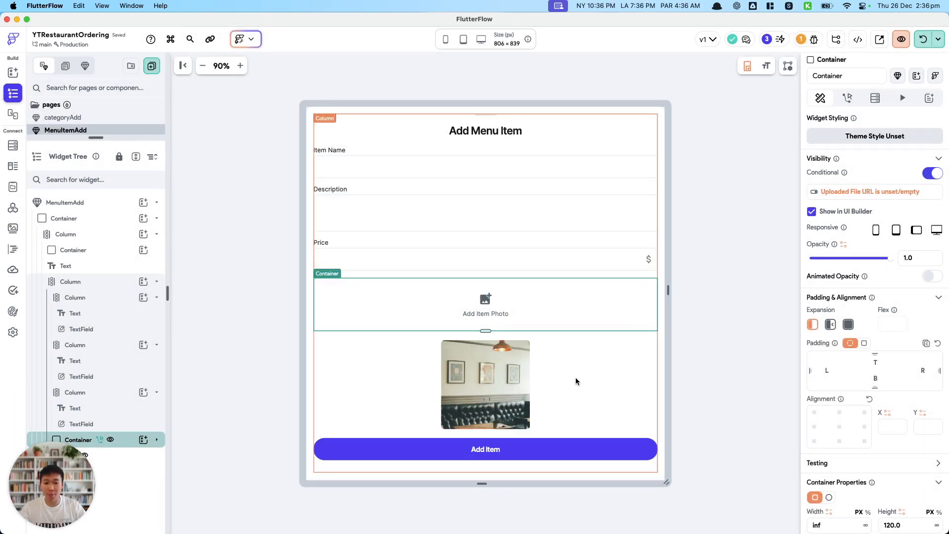
Review the Item Name, Description and Price text fields, including the price field's keyboard type and additional properties.
click(479, 168)
click(471, 211)
click(476, 265)
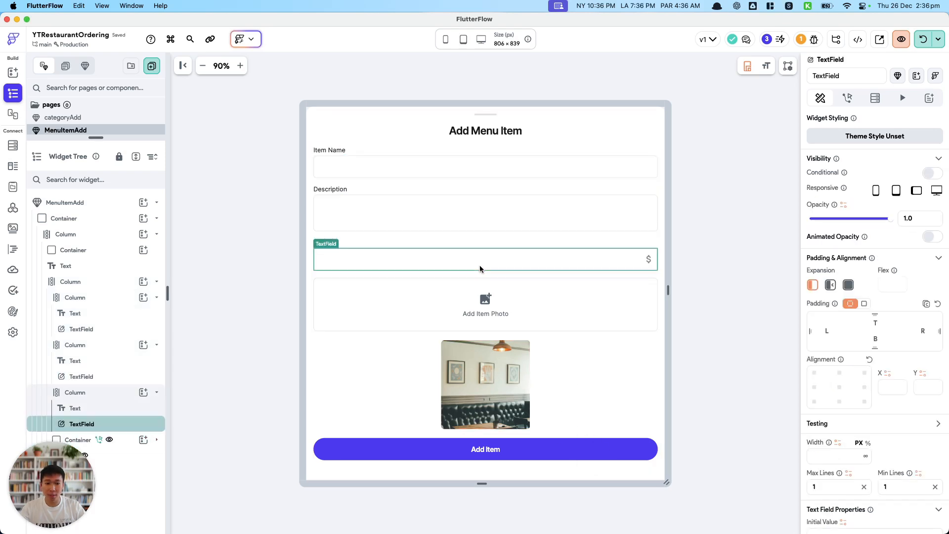
scroll(839, 376, down, 5)
scroll(839, 376, down, 10)
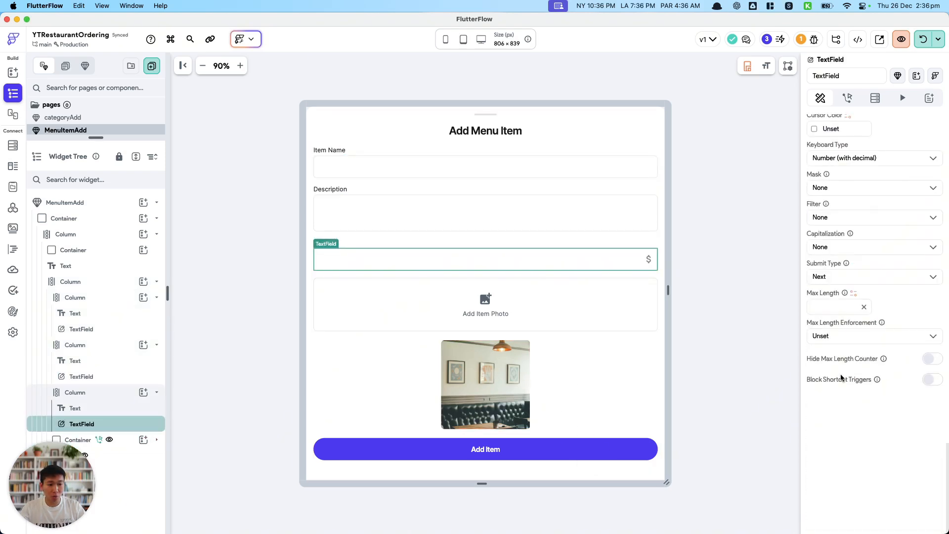
scroll(841, 378, up, 5)
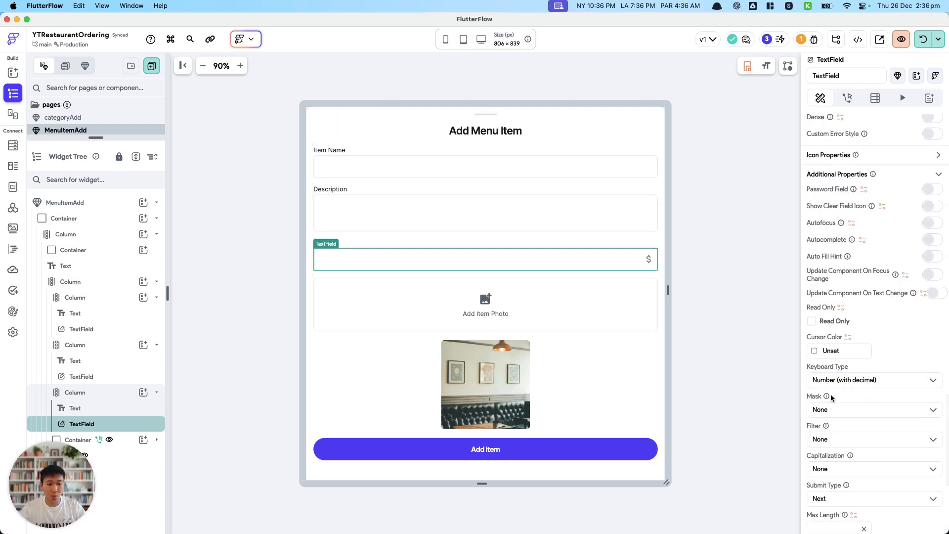
click(535, 450)
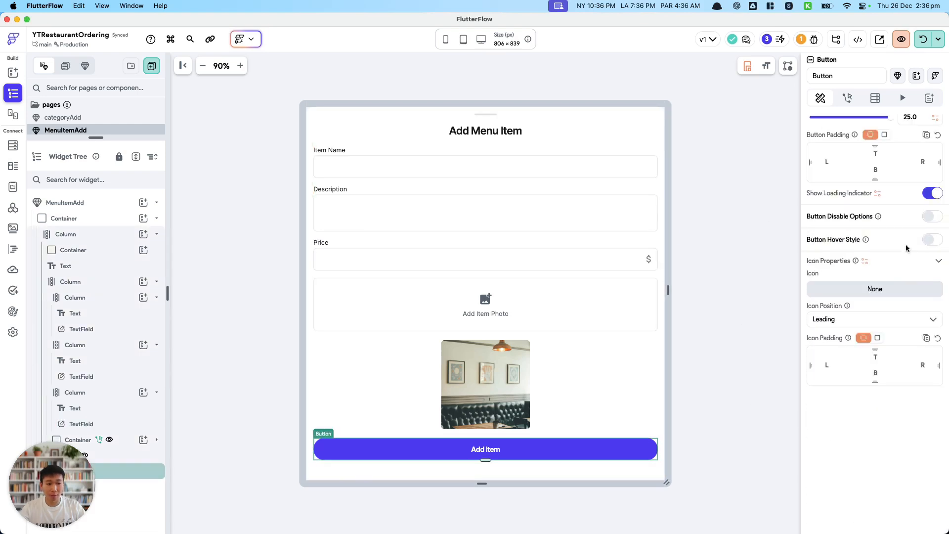
scroll(871, 159, up, 5)
click(848, 97)
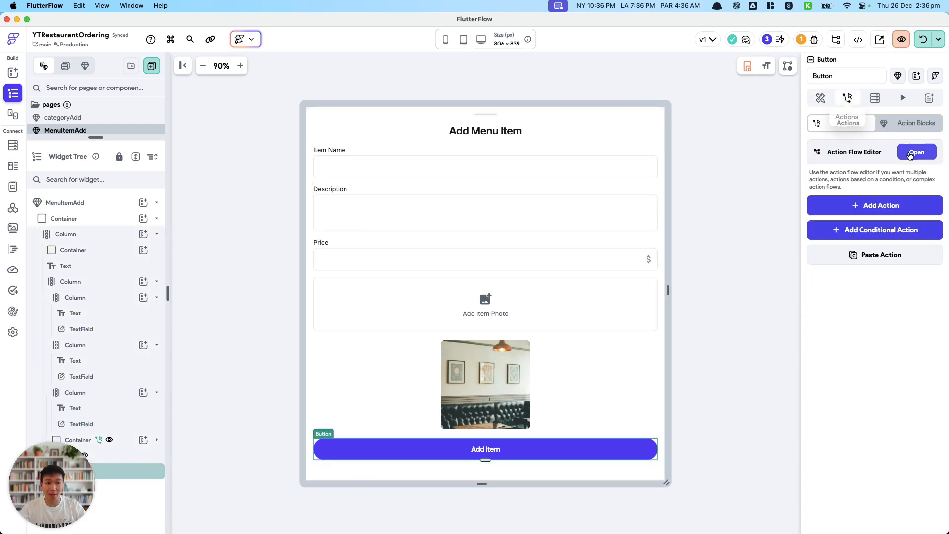
click(872, 148)
click(884, 71)
Add a required component parameter named menuCategoryRef to MenuItemAdd.
click(740, 211)
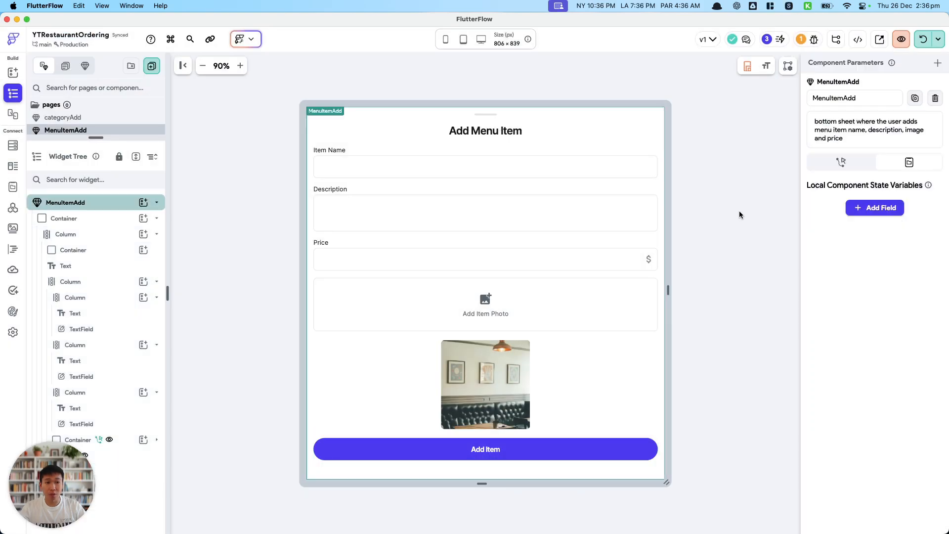
click(938, 64)
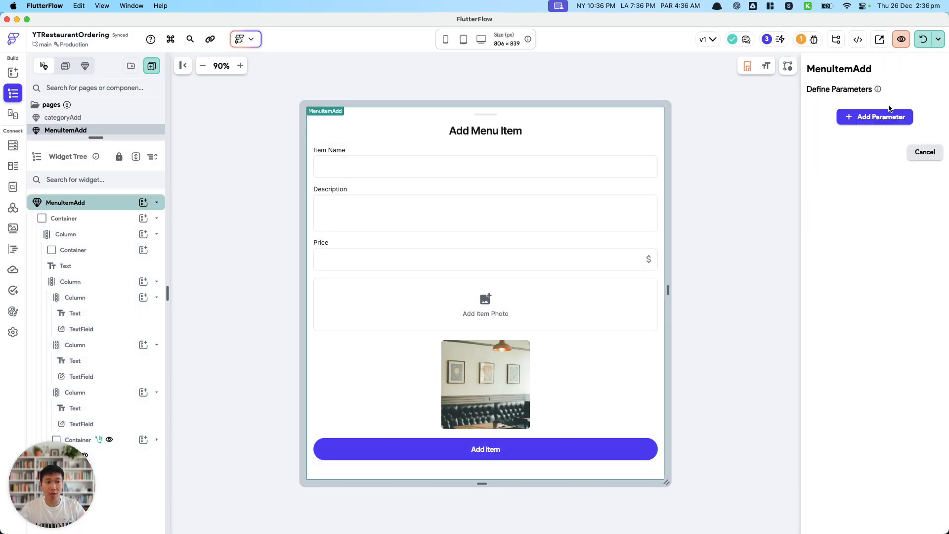
click(885, 118)
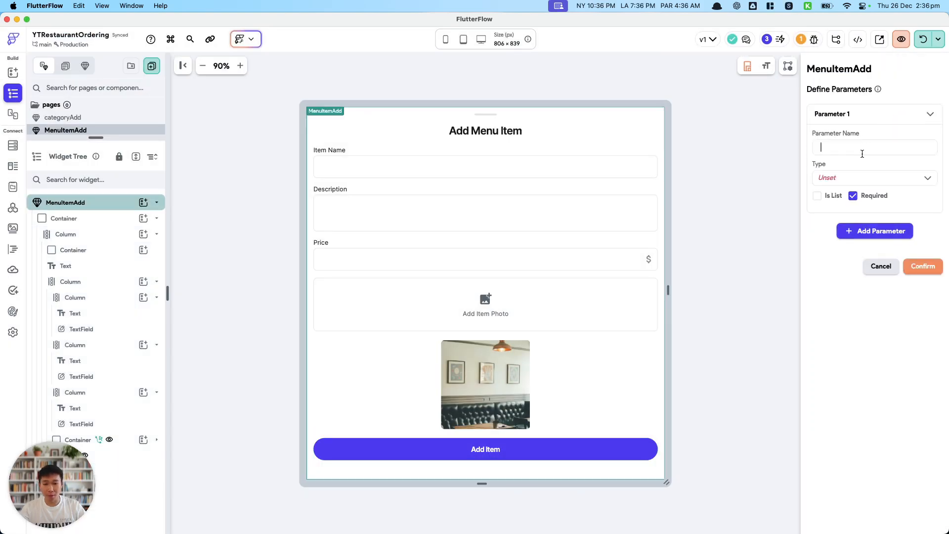
text(menu_category)
key(BackSpace)
key(BackSpace)
key(BackSpace)
key(BackSpace)
key(BackSpace)
key(BackSpace)
key(BackSpace)
key(BackSpace)
key(BackSpace)
text(Categor)
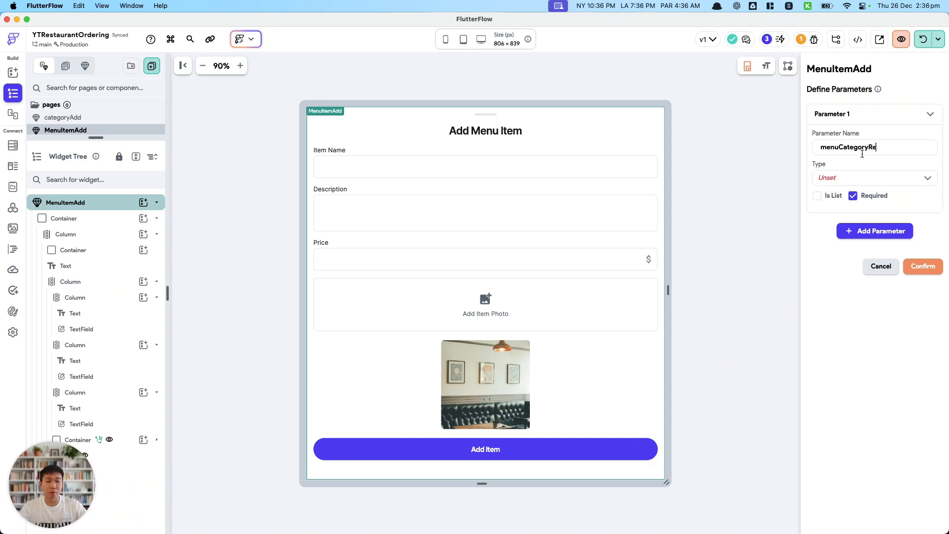
Set the menuCategoryRef parameter's type to DocumentReference with the menu_category collection and confirm it.
click(885, 178)
scroll(880, 265, down, 3)
scroll(878, 266, up, 4)
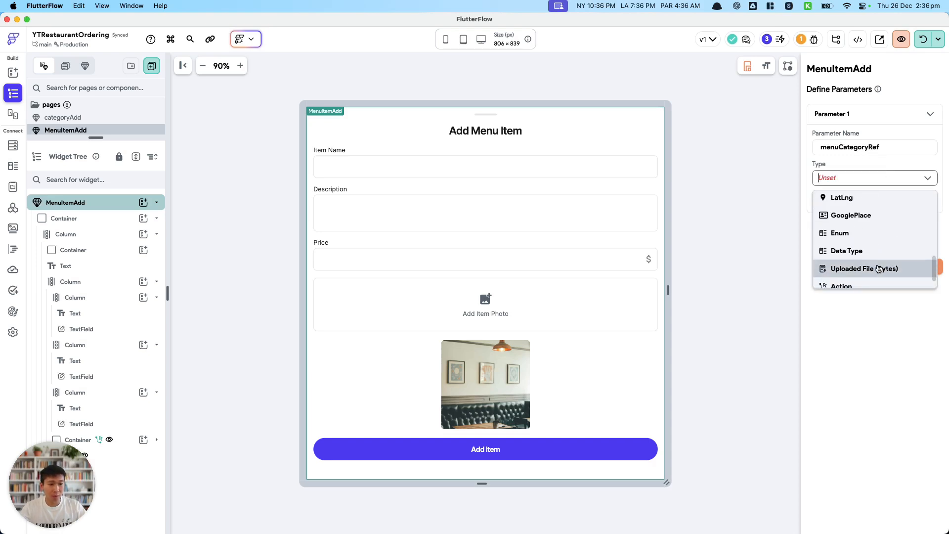
scroll(878, 267, down, 2)
click(875, 280)
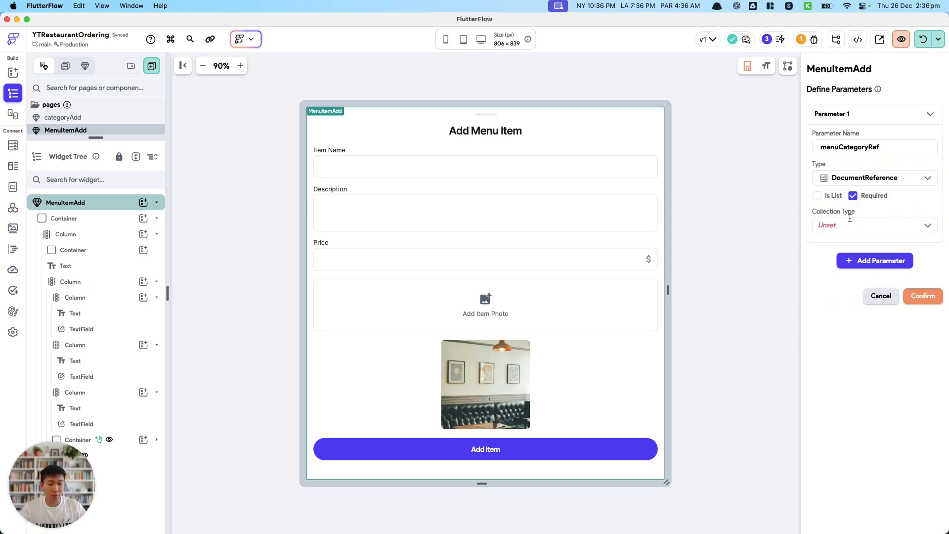
click(849, 226)
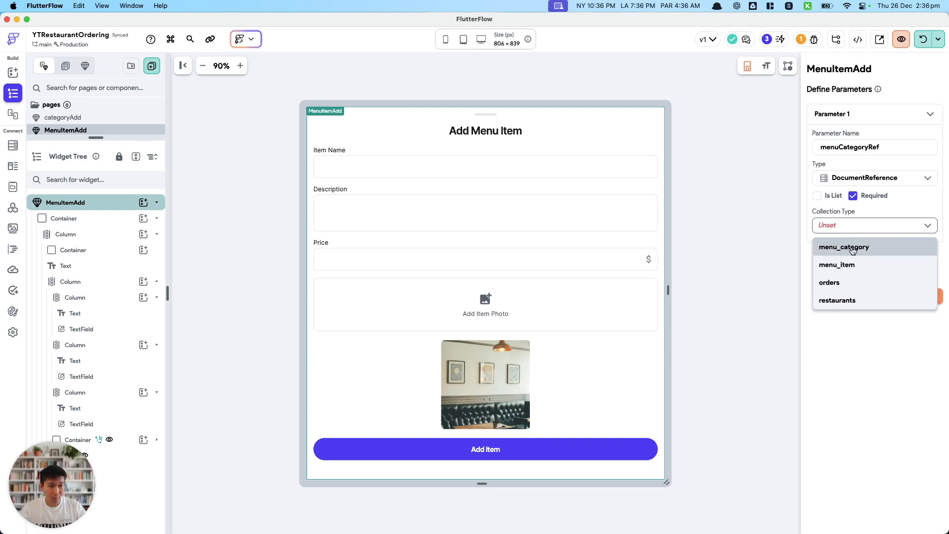
click(853, 248)
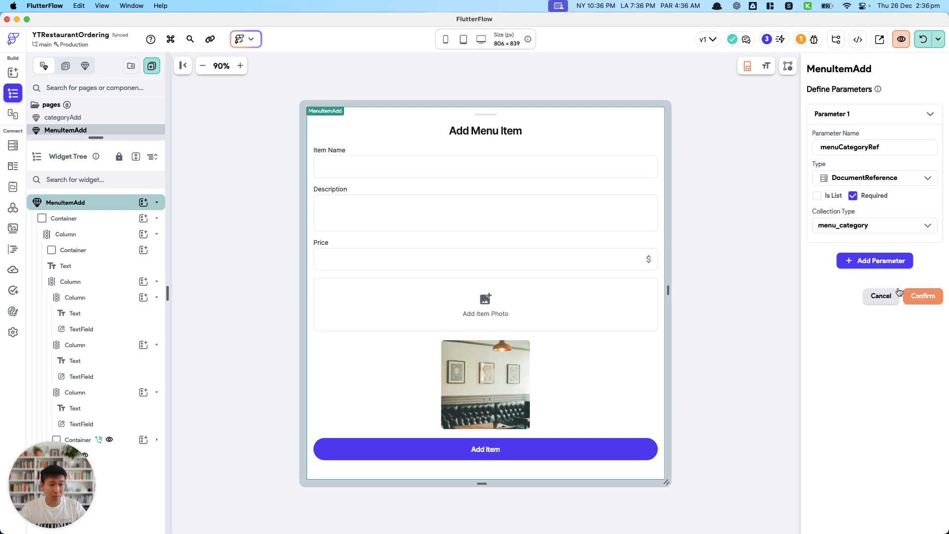
click(920, 294)
Give the Add Item button an On Tap action flow with the Firestore Create Document action.
click(569, 449)
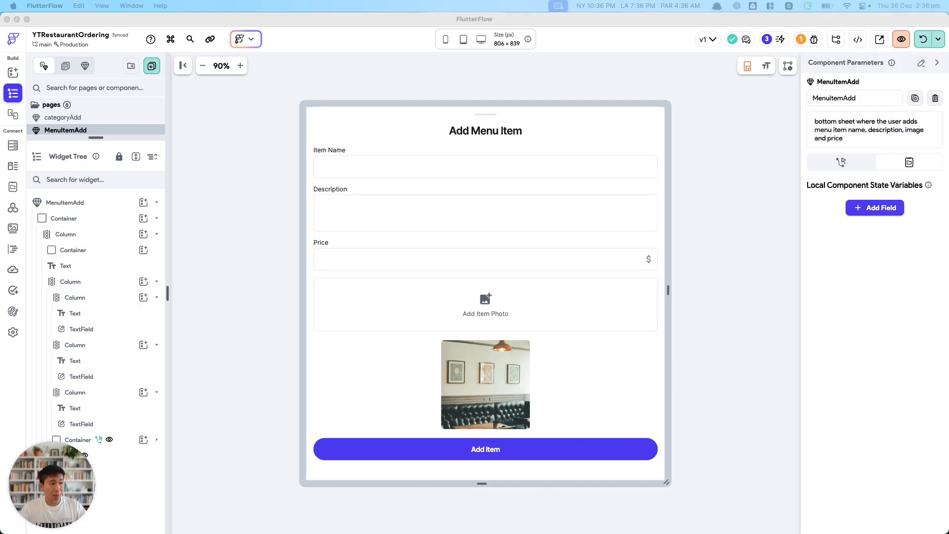
click(633, 447)
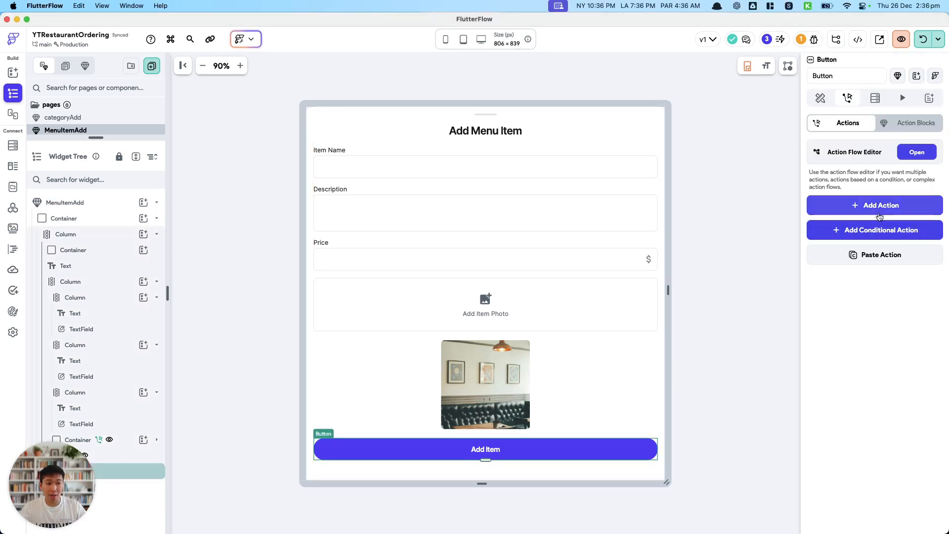
click(876, 204)
click(870, 281)
text(create)
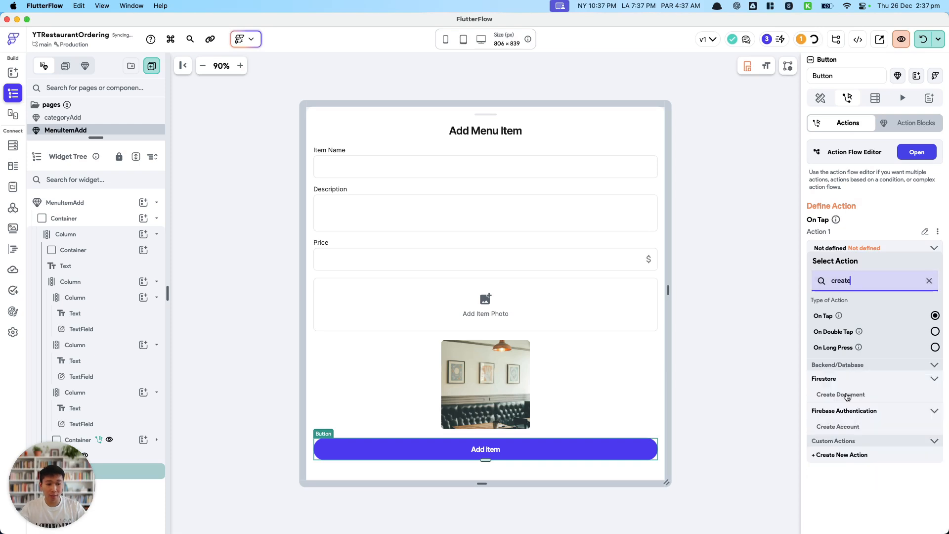
click(917, 152)
click(796, 167)
text(create)
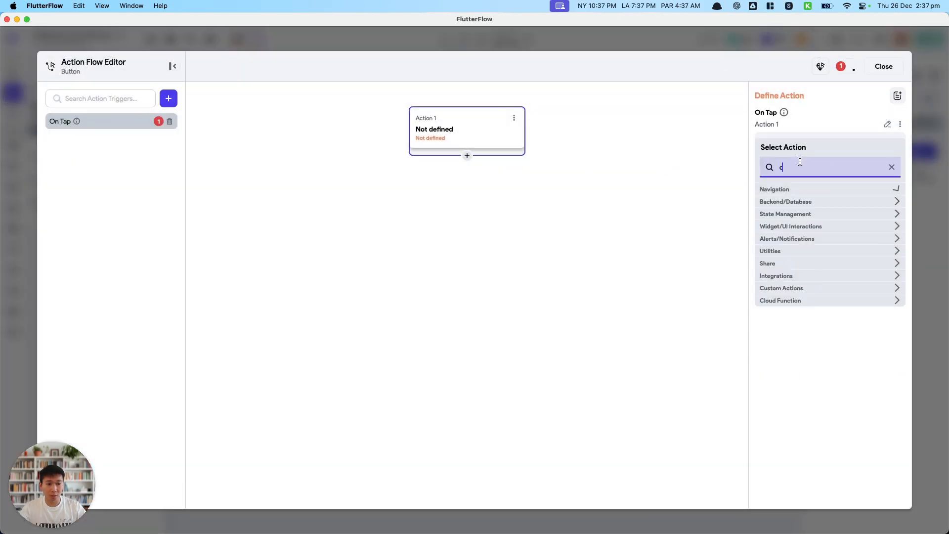
click(796, 220)
Set the Create Document collection to menu_item and add all its fields, from restaurant_ref to menu_item_order_number.
click(793, 169)
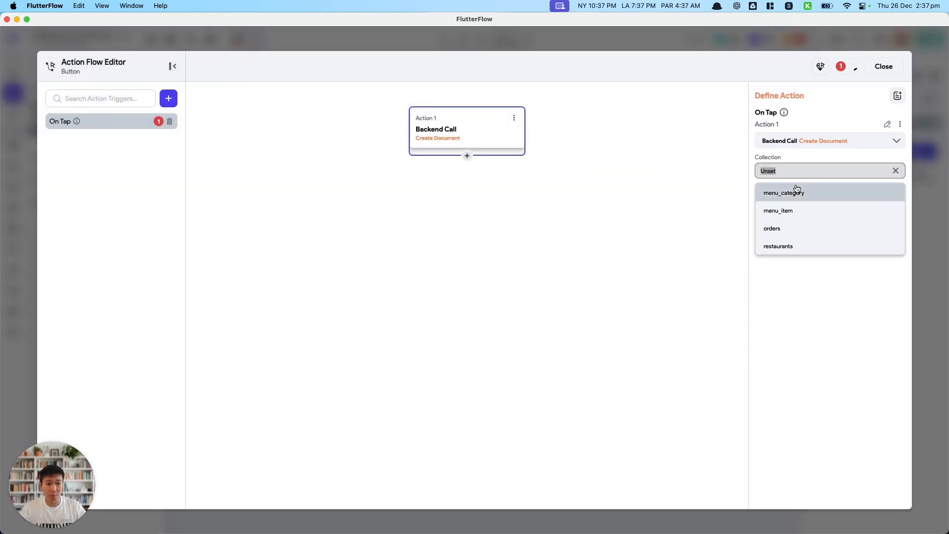
click(792, 212)
click(787, 211)
click(788, 228)
click(788, 255)
click(790, 280)
click(794, 305)
click(802, 329)
click(801, 354)
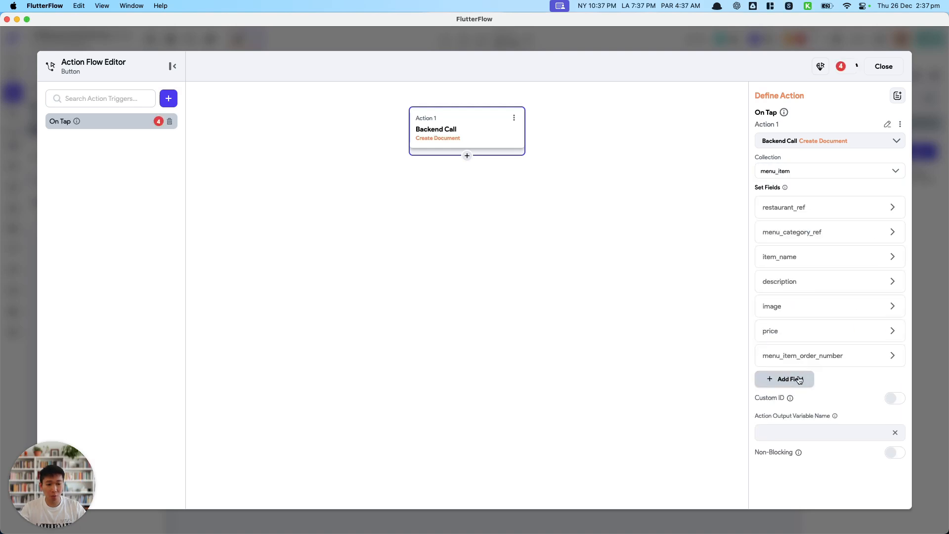
Set the restaurant_ref field of the Create Document action to the authenticated user's User Record Reference.
click(795, 206)
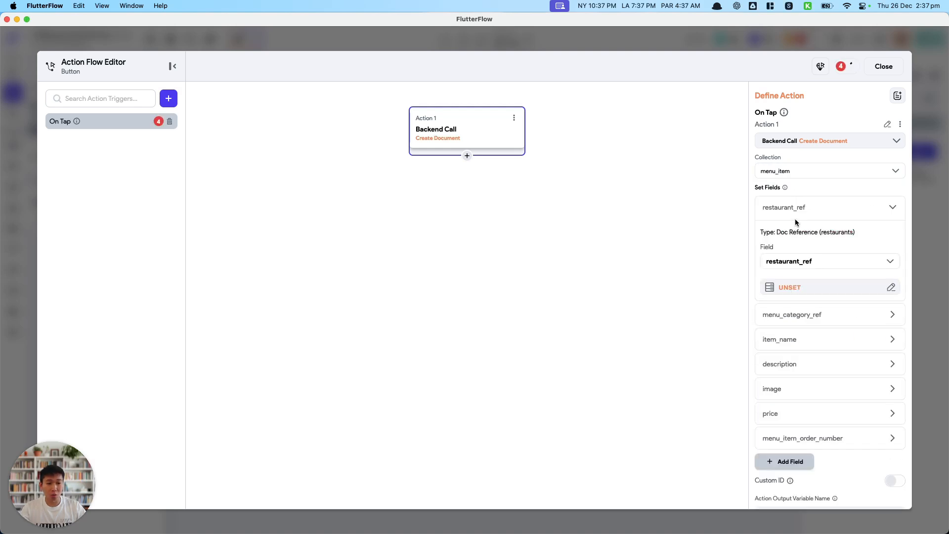
click(800, 286)
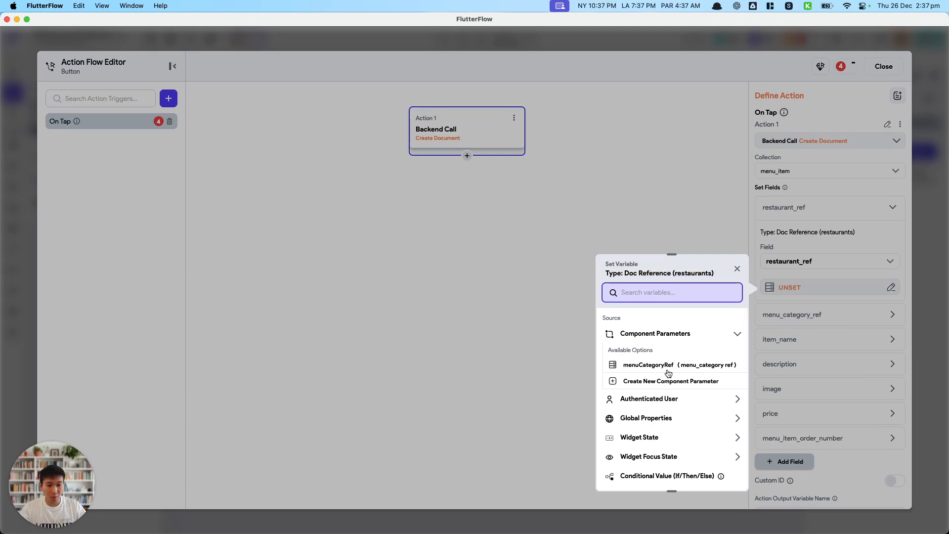
click(697, 399)
click(706, 467)
click(709, 482)
Set the menu_category_ref field to the menuCategoryRef component parameter and confirm it.
click(805, 316)
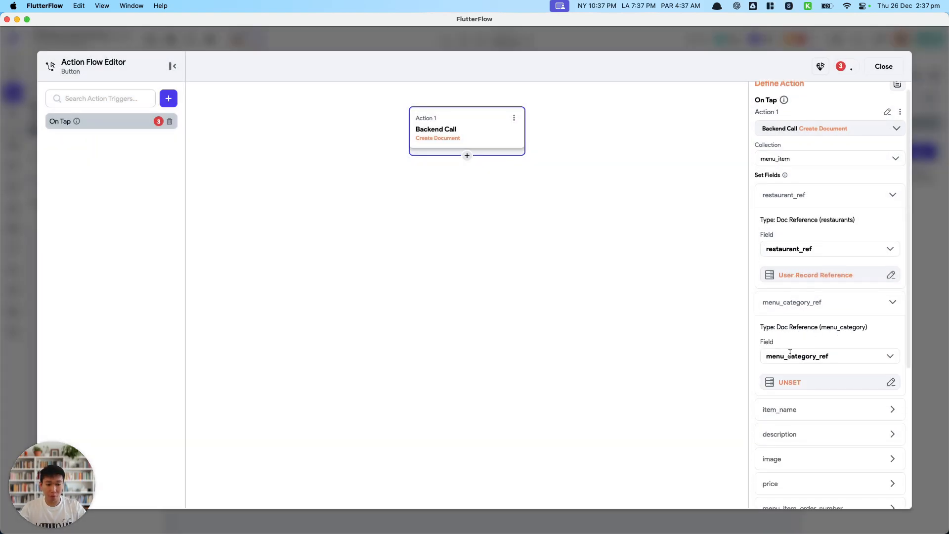
click(791, 388)
click(687, 402)
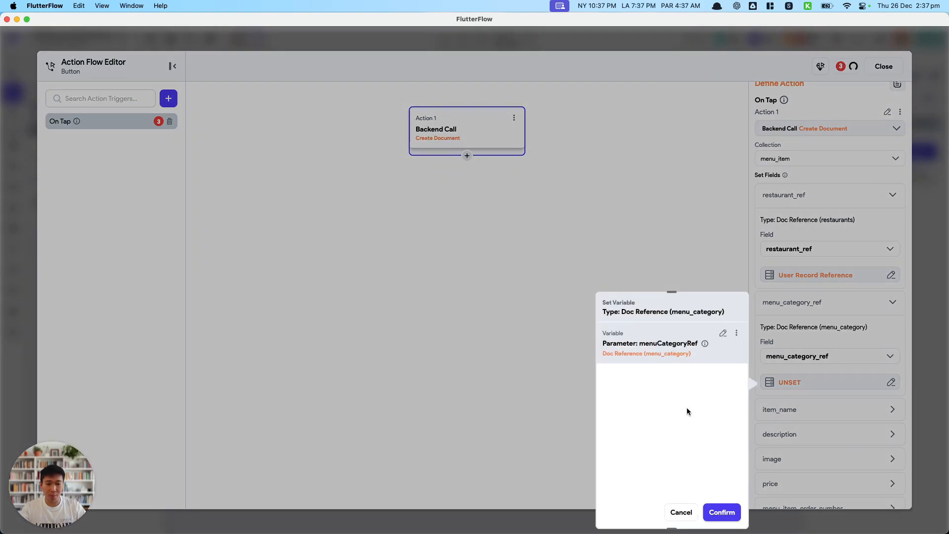
click(716, 514)
Set the item_name field's value source to From Variable and use the TextField 1 widget state.
scroll(778, 405, down, 2)
click(782, 390)
click(796, 446)
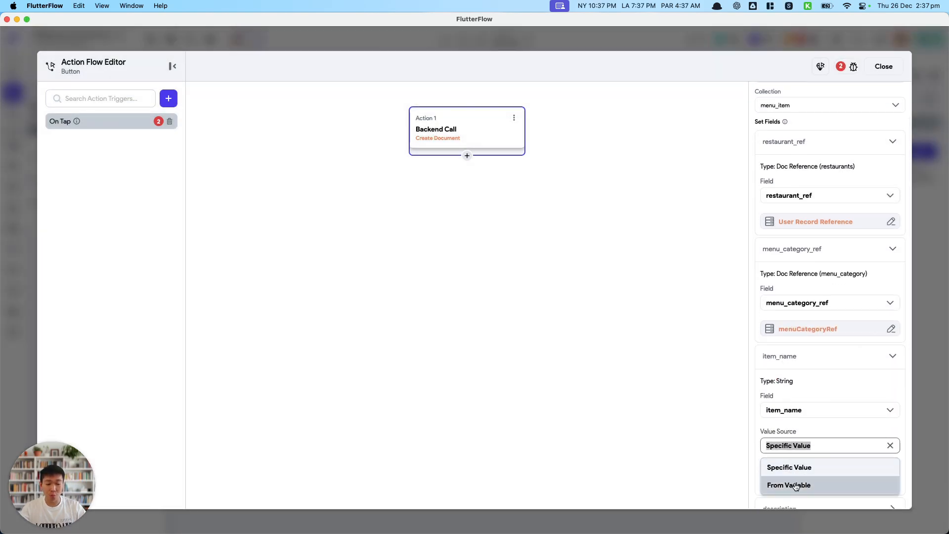
click(788, 483)
click(790, 369)
scroll(634, 419, down, 5)
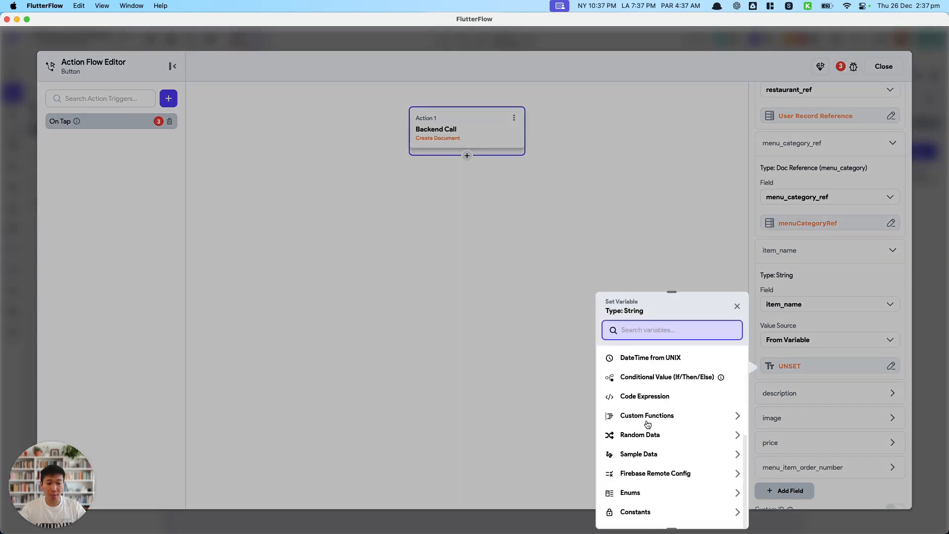
scroll(664, 444, up, 5)
scroll(669, 443, down, 1)
click(664, 455)
scroll(663, 489, down, 1)
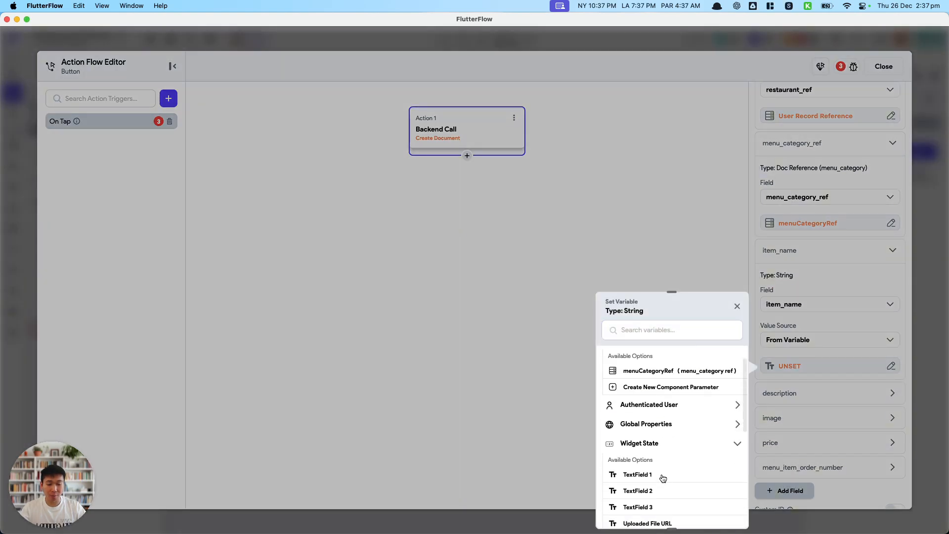
click(662, 480)
Set the description field's value source to From Variable and use the TextField 2 widget state.
click(816, 398)
scroll(818, 401, down, 1)
click(820, 430)
click(790, 469)
click(784, 450)
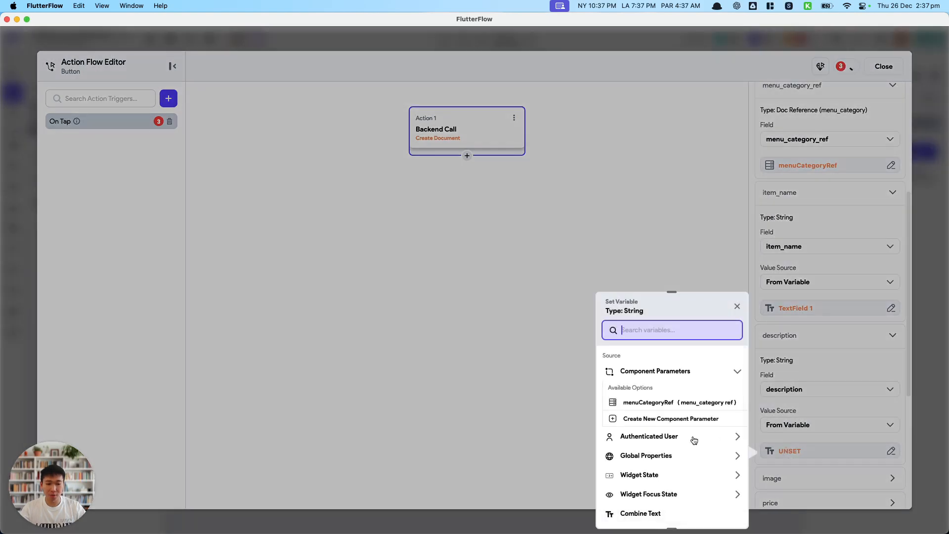
click(691, 477)
click(666, 504)
Set the image field's value source to Uploaded Photo / Video.
scroll(794, 454, down, 2)
click(791, 425)
scroll(791, 427, down, 3)
click(794, 390)
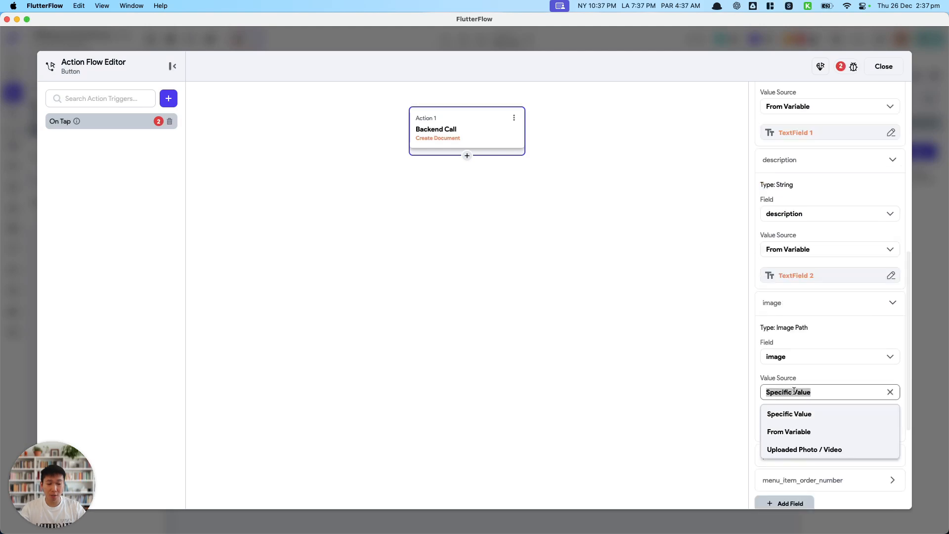
click(797, 449)
scroll(796, 432, down, 1)
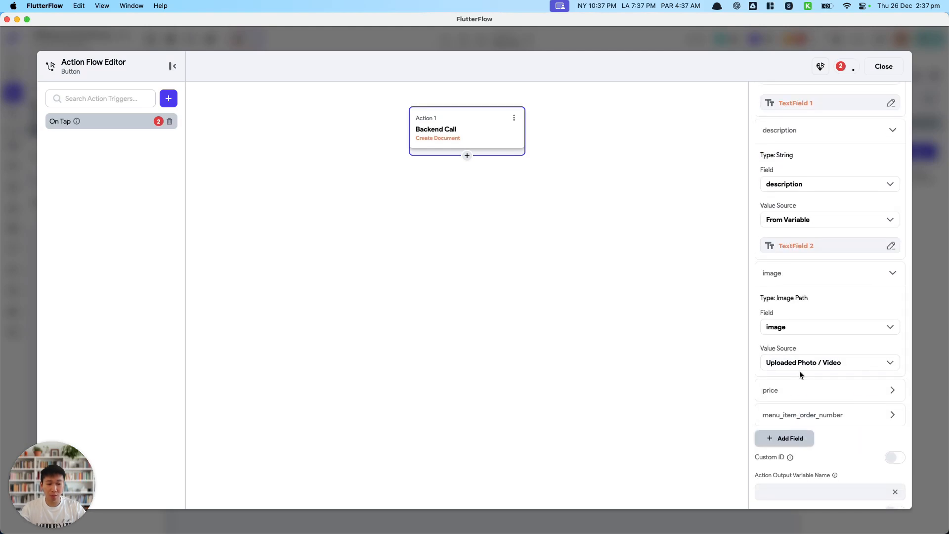
Set the price field's value source to From Variable and use the Price text field's widget state.
click(803, 390)
click(791, 473)
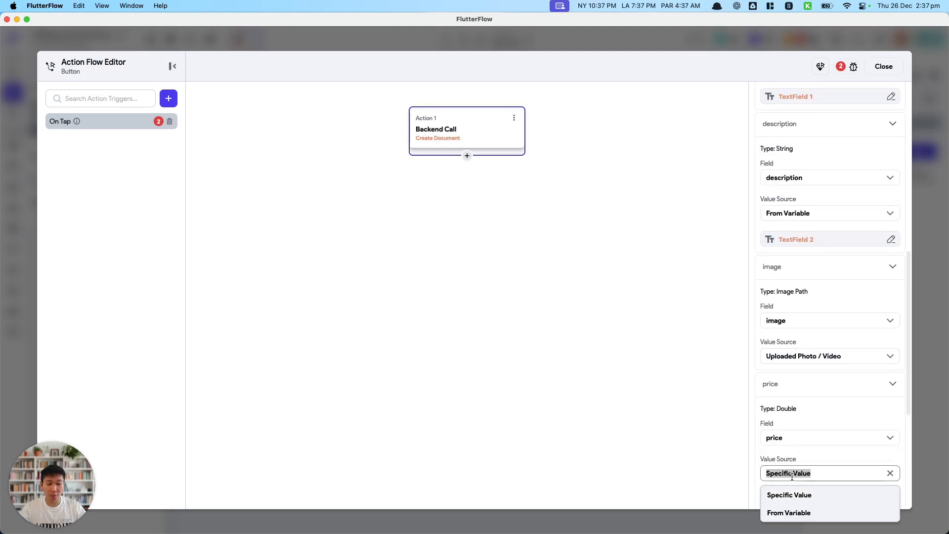
click(774, 511)
scroll(800, 452, down, 3)
click(791, 393)
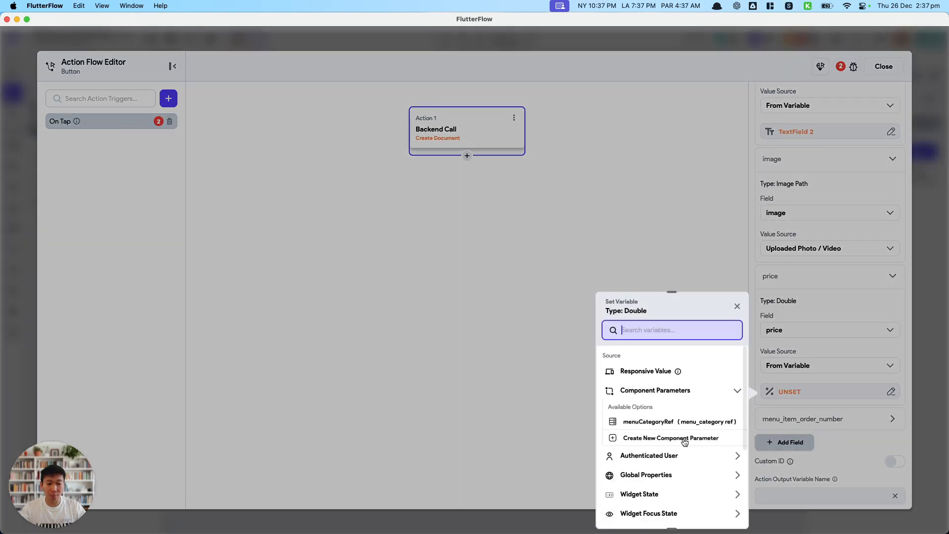
click(685, 494)
scroll(662, 485, down, 2)
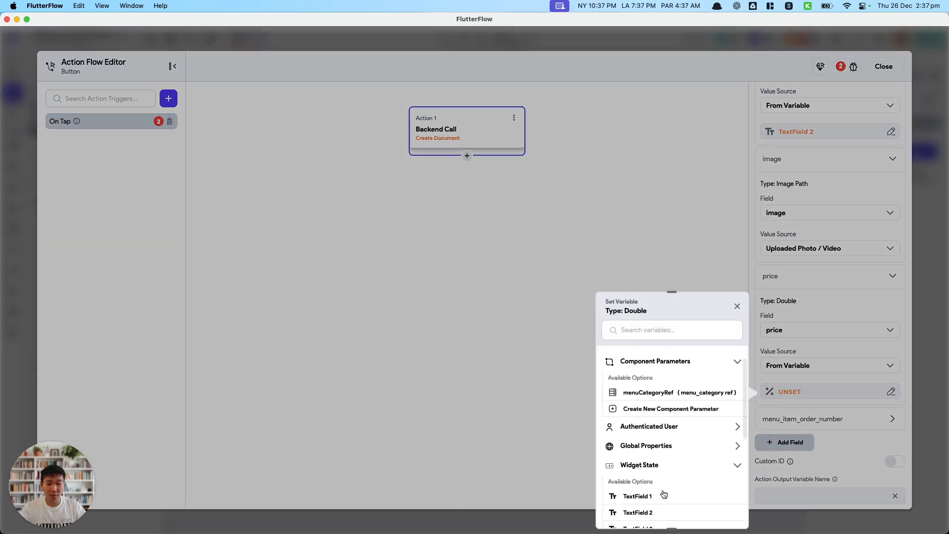
click(661, 514)
Close the action flow and rename the text field below Item Name as TextFieldName.
click(884, 66)
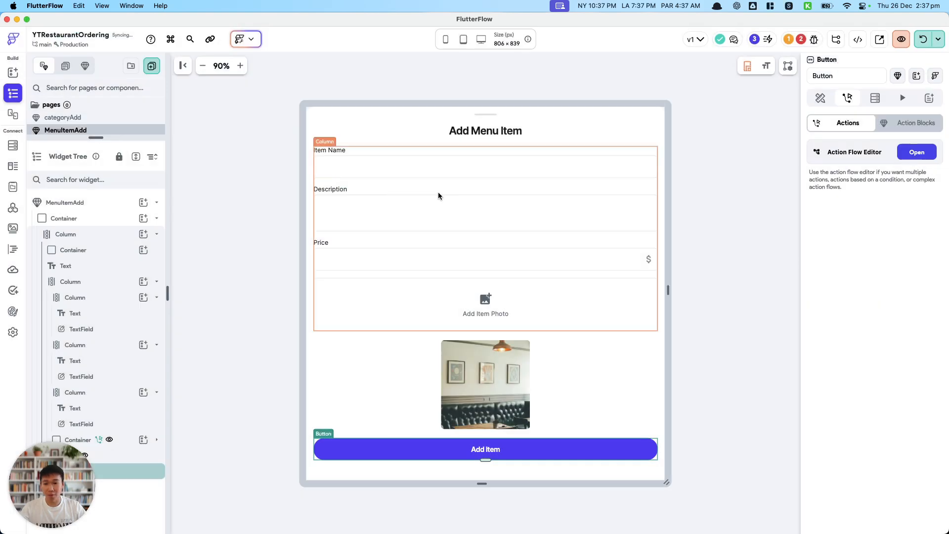
click(394, 167)
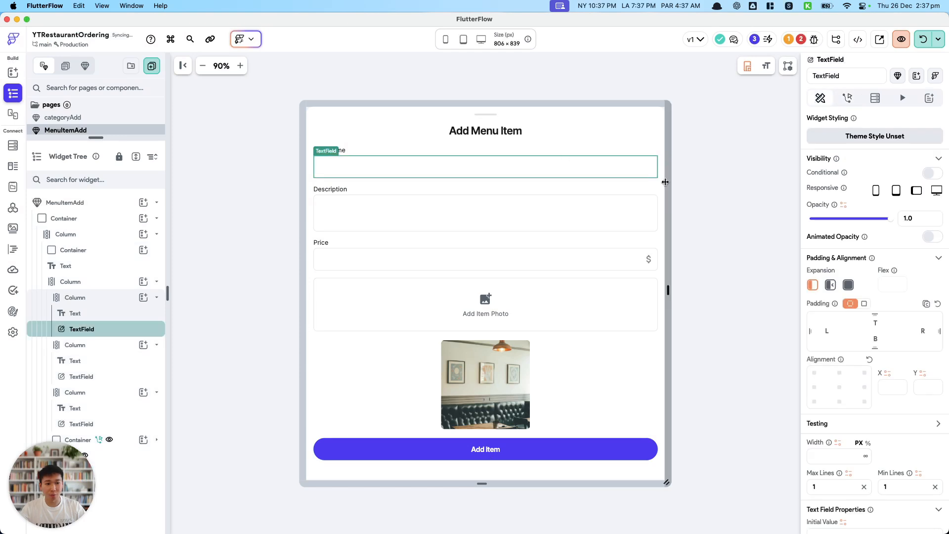
double_click(846, 75)
text(TextFieldName)
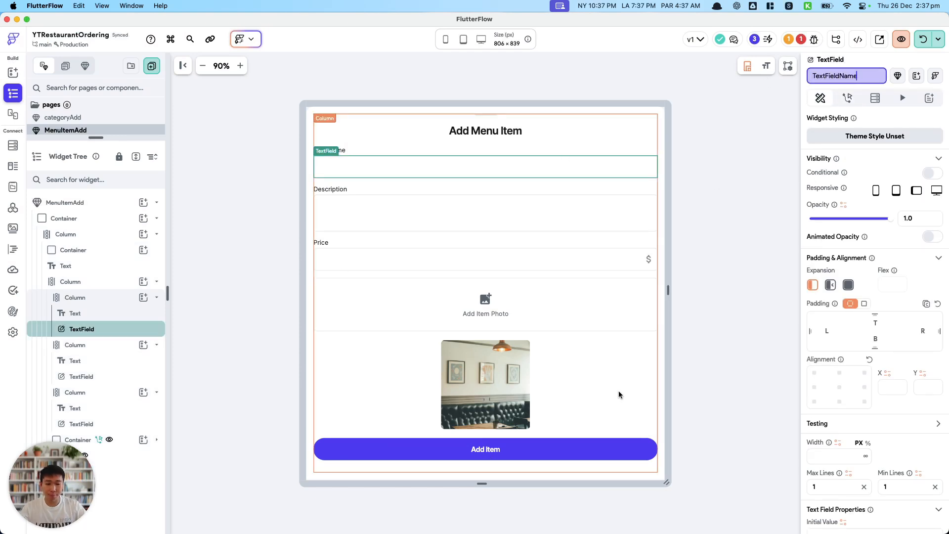
Examine which variable the item_name field uses in the Add Item button's Create Document action.
click(621, 445)
click(916, 153)
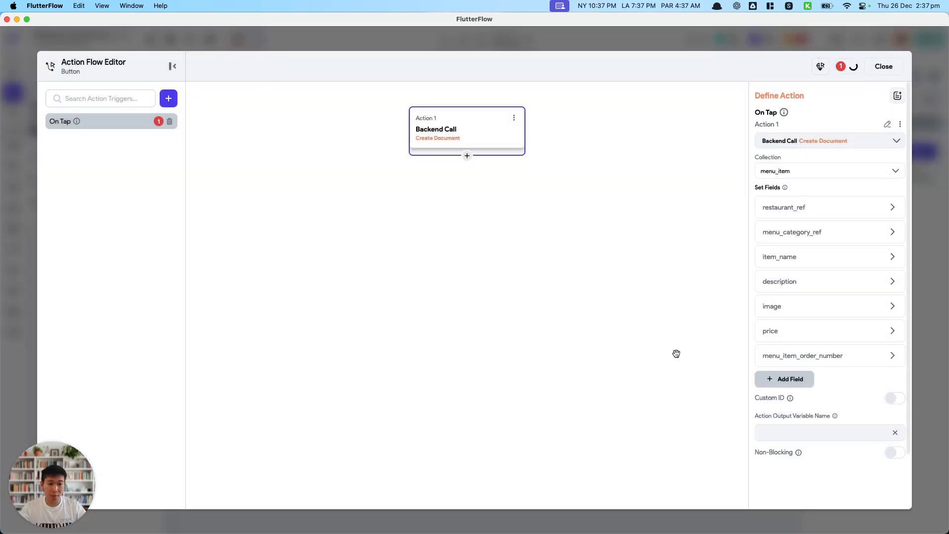
click(811, 259)
click(803, 372)
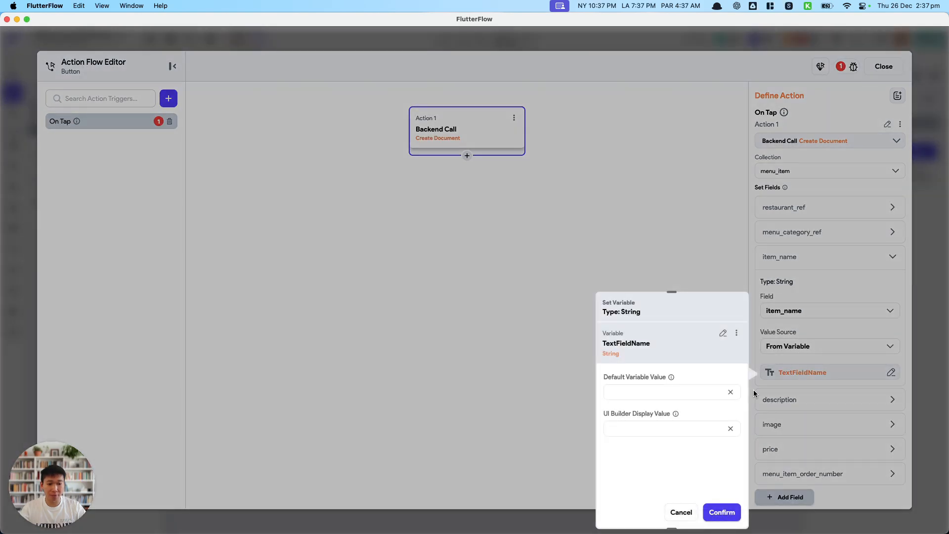
click(839, 174)
click(884, 67)
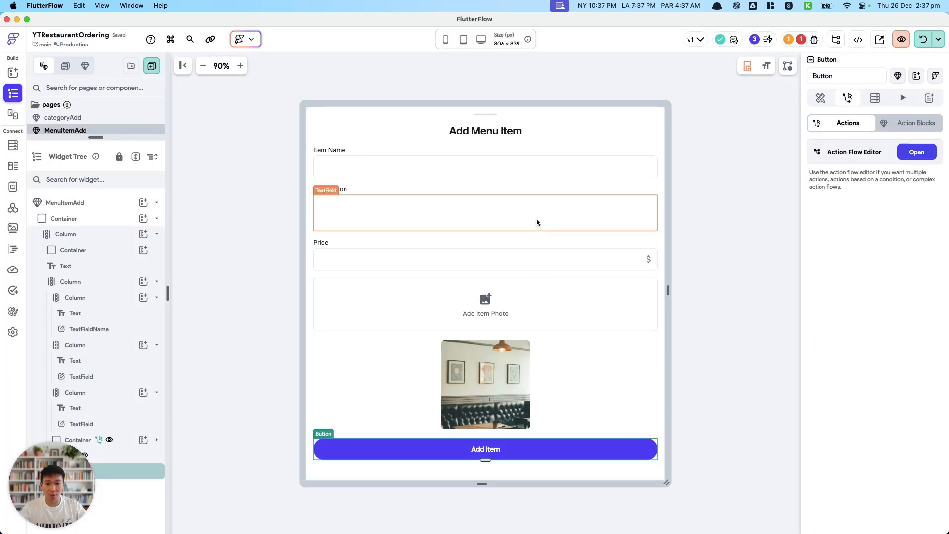
Rename the text field below Description as TextFieldDescription.
click(537, 218)
click(843, 76)
key(Return)
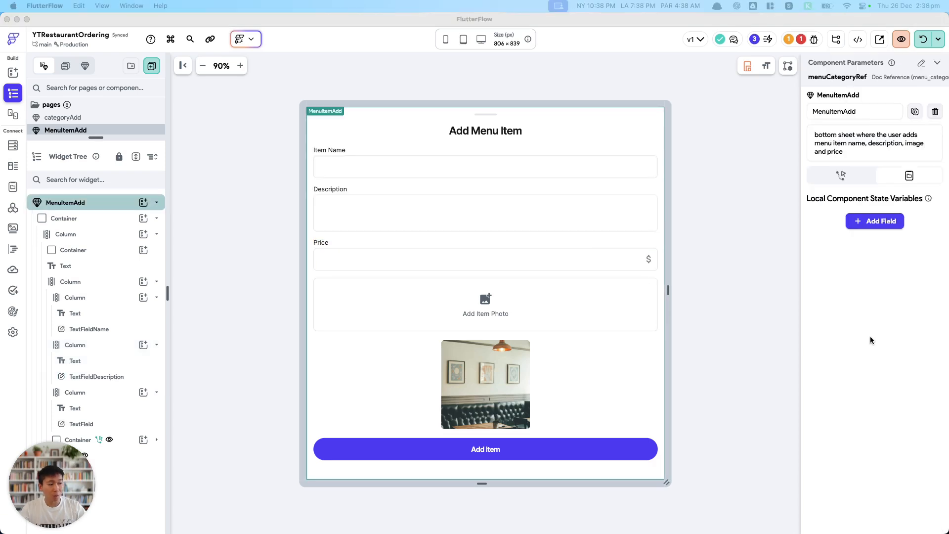
Review the image field of the Create Document action in the Add Item button's action flow.
click(648, 458)
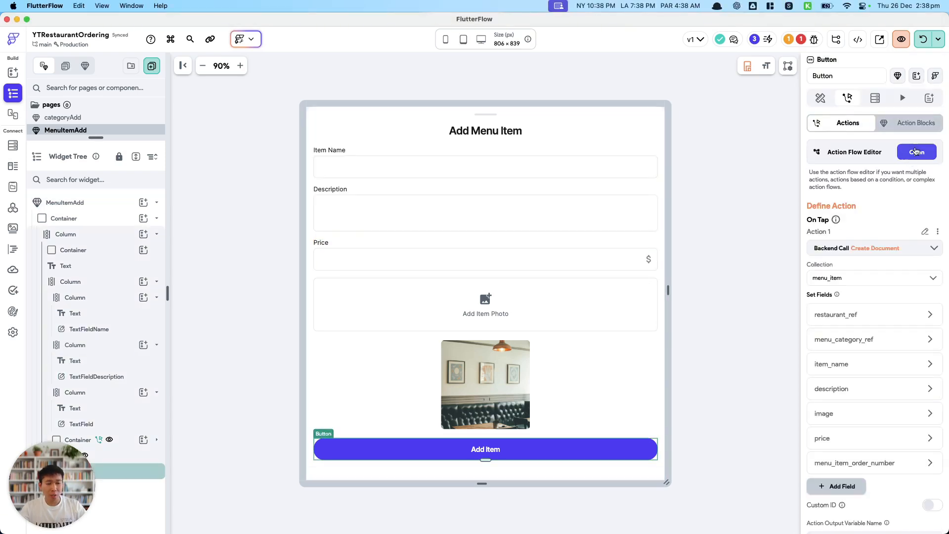
click(916, 149)
click(797, 313)
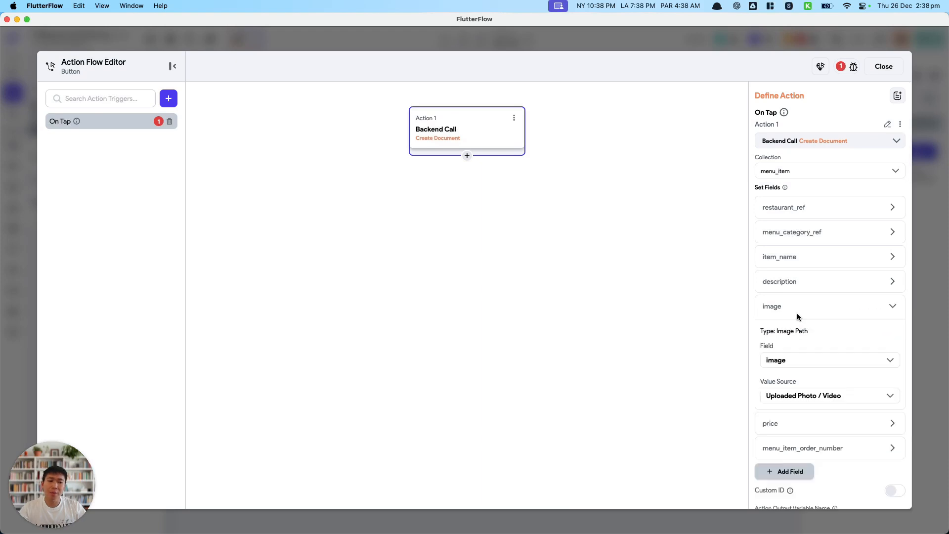
mouse_move(795, 310)
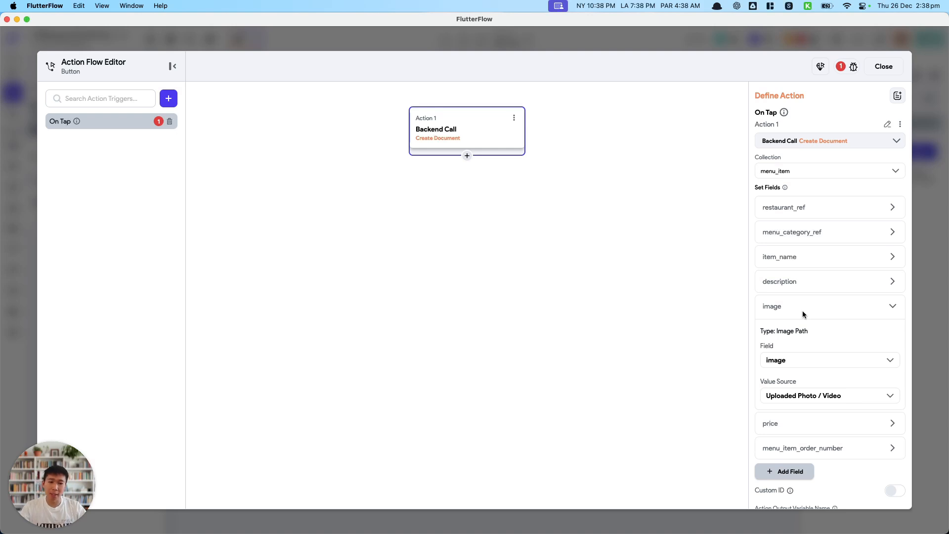
Switch to Chrome and open the Wikipedia Food page from the first food image result.
key(super+Tab)
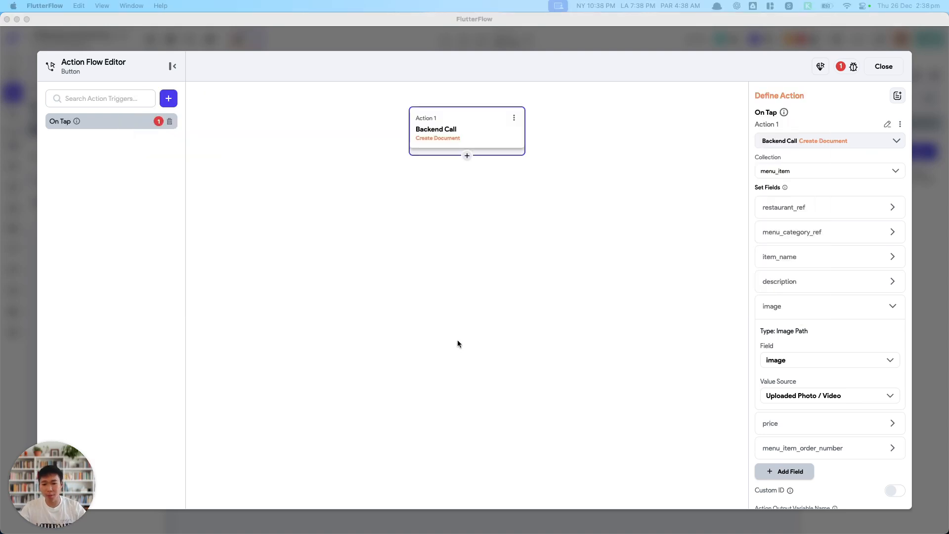
key(super+Tab)
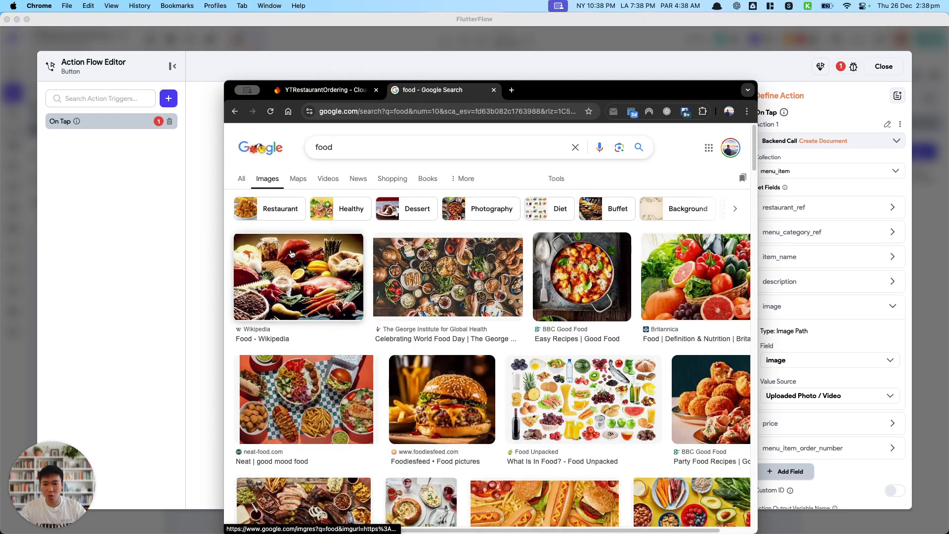
click(367, 294)
click(603, 282)
scroll(600, 173, down, 5)
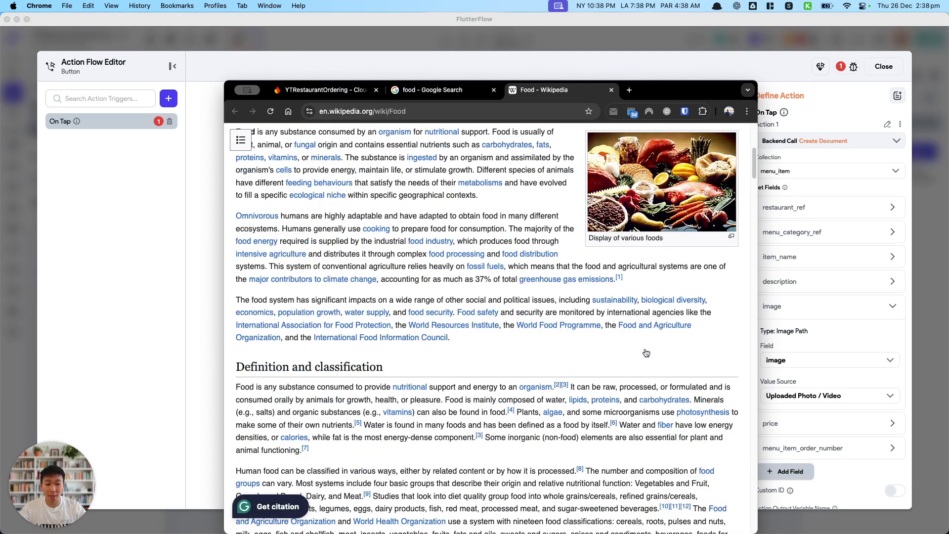
scroll(661, 302, up, 2)
Copy the image address of the "Display of various foods" picture, checking the address in a new browser tab.
right_click(661, 303)
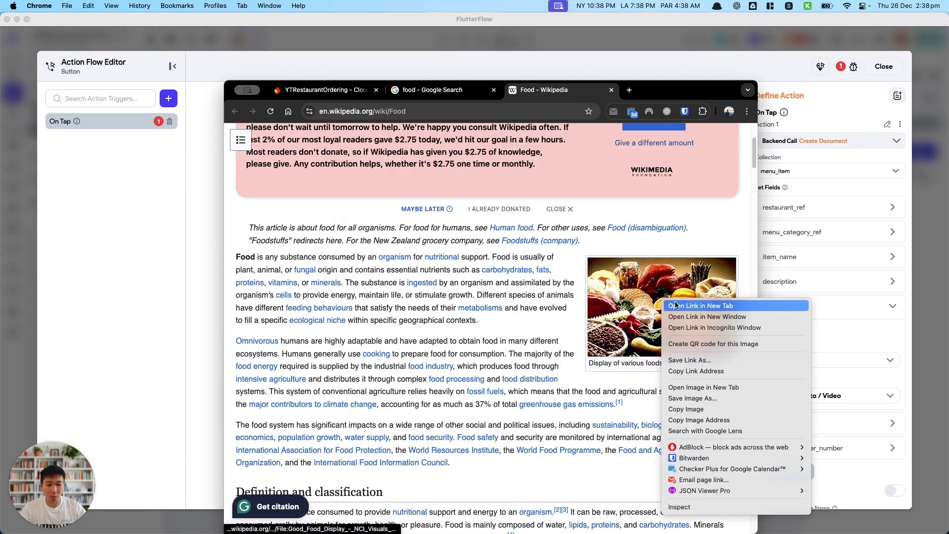
click(702, 419)
key(super+t)
key(super+v)
key(Return)
key(super+w)
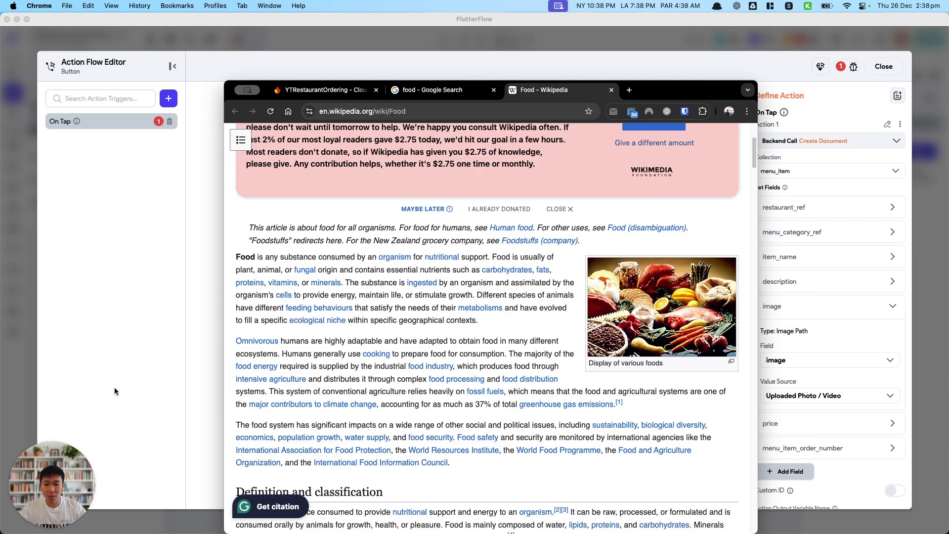
right_click(635, 338)
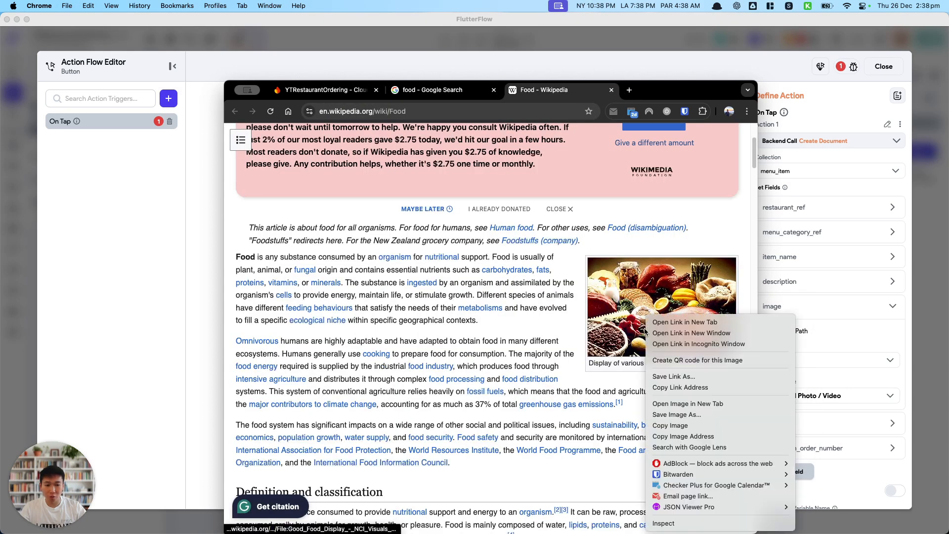
click(704, 438)
Back in FlutterFlow, set the Create Document image field to From Variable with a Conditional Value (If/Then/Else).
click(188, 389)
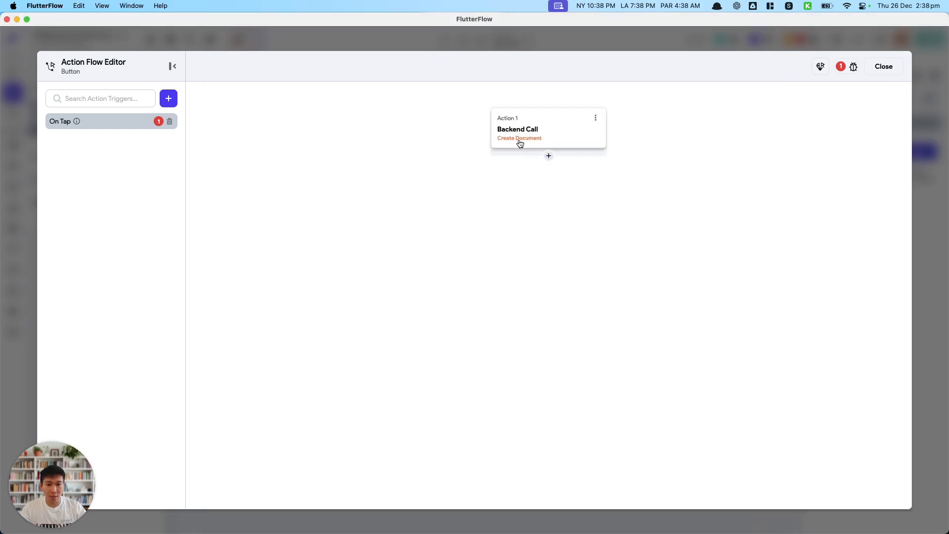
click(520, 143)
click(803, 310)
scroll(810, 369, down, 2)
click(811, 338)
click(791, 375)
click(791, 363)
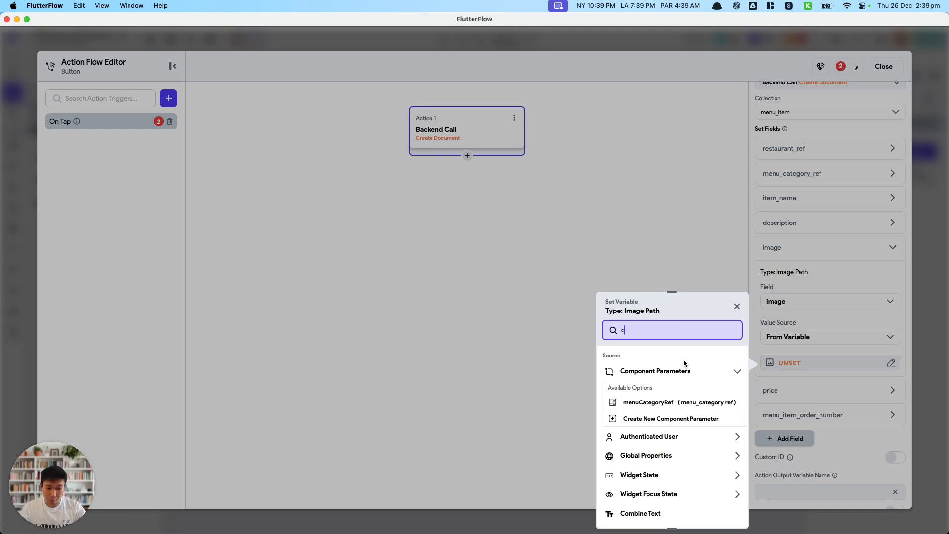
text(coni)
click(685, 369)
Define the IF condition as a single condition where Uploaded File URL Is Set and Not Empty, and confirm it.
click(658, 390)
click(500, 371)
click(502, 401)
click(509, 389)
click(505, 404)
text(uploaded)
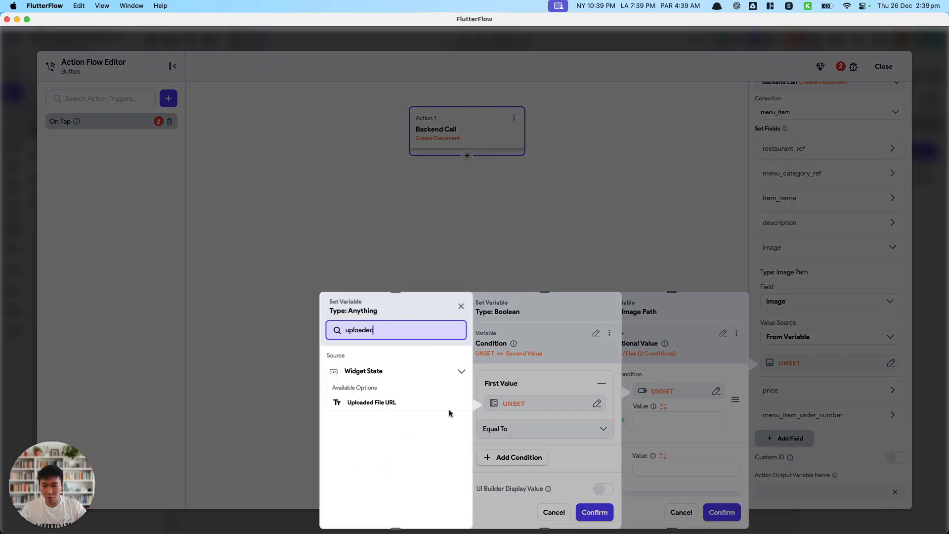
click(407, 404)
click(550, 421)
click(573, 459)
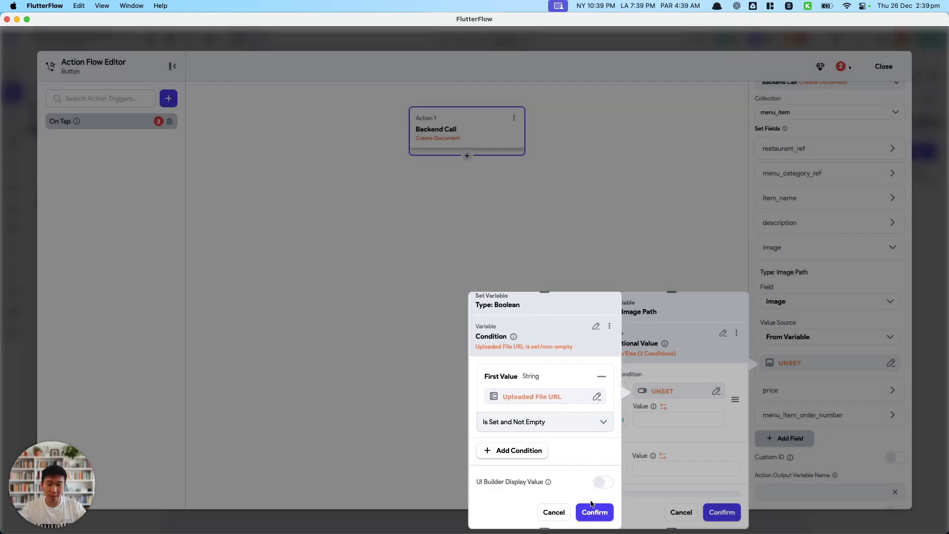
click(594, 512)
Set the image condition's THEN value to Uploaded File URL and its ELSE value to the copied Wikimedia image address, and confirm.
click(663, 407)
text(uploaded)
click(595, 408)
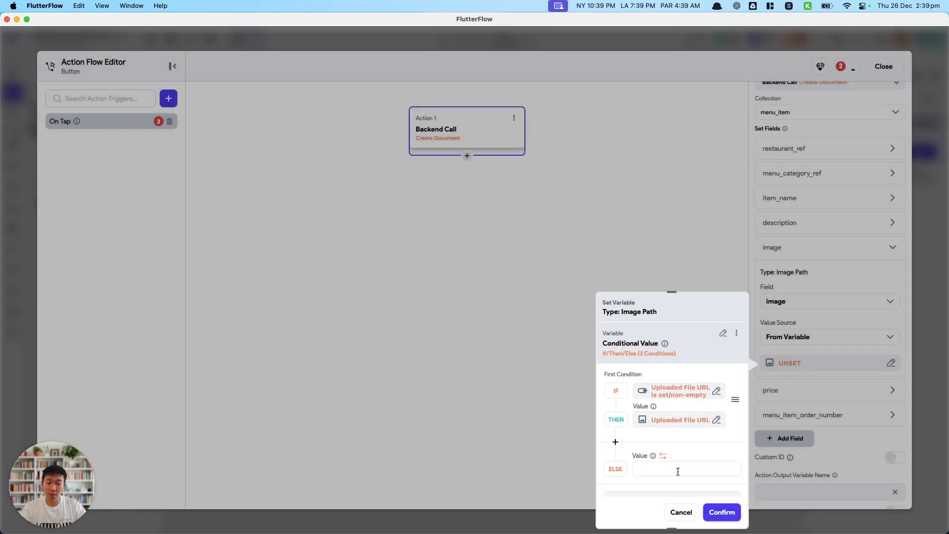
key(super+v)
drag(720, 470, 563, 453)
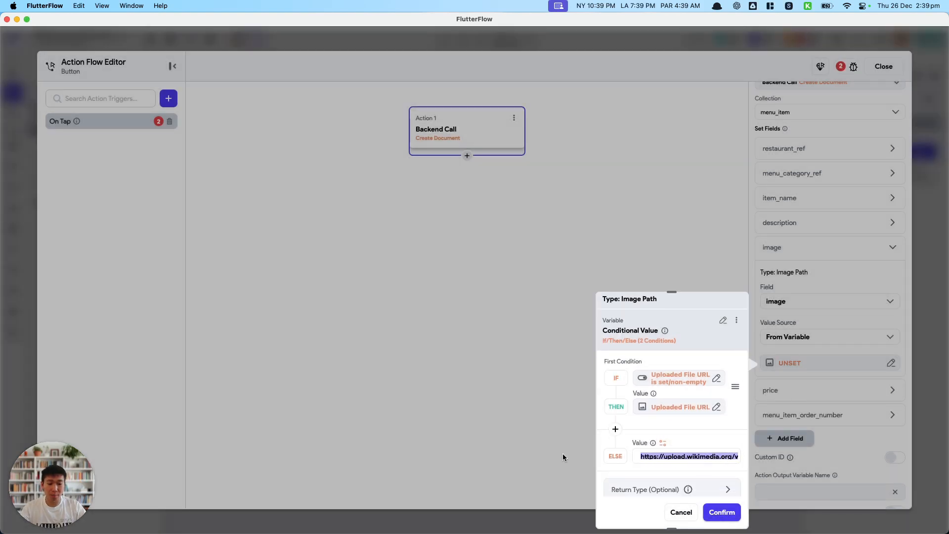
scroll(692, 445, down, 3)
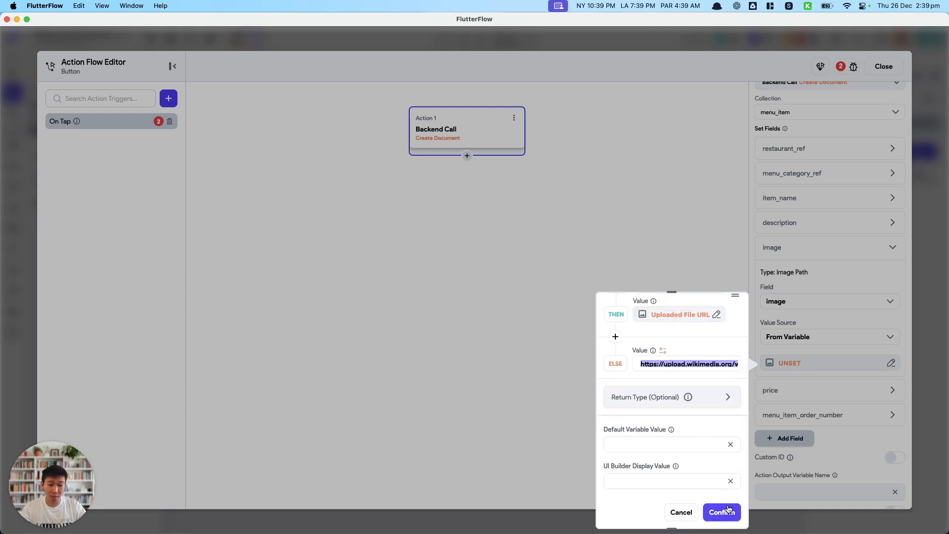
click(723, 512)
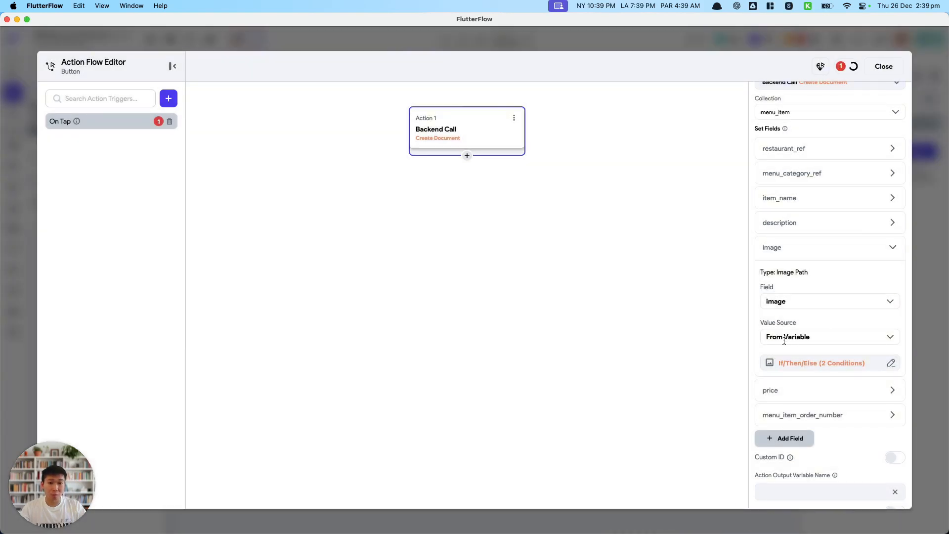
Check the price and menu_item_order_number fields, and add a new action placed before the Create Document call.
click(799, 390)
scroll(802, 392, down, 2)
click(821, 422)
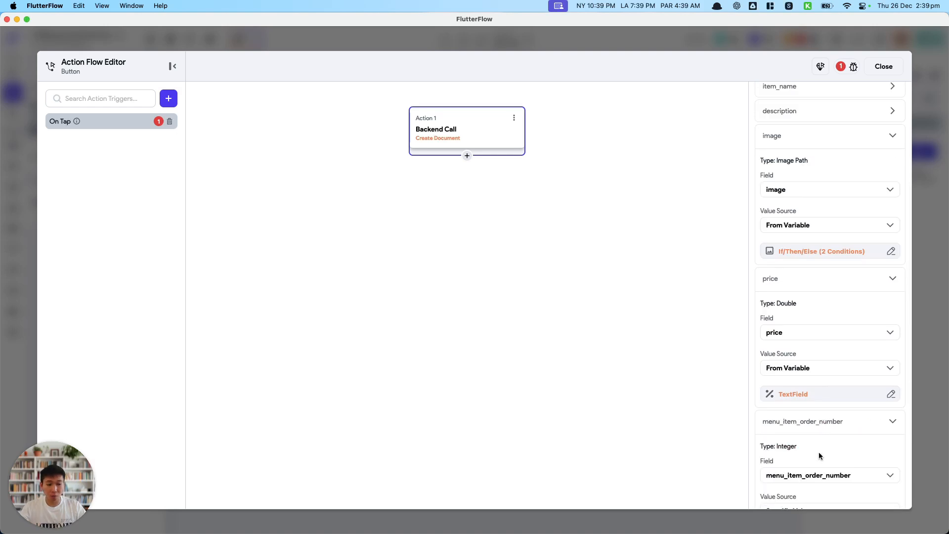
scroll(818, 452, down, 2)
scroll(810, 409, down, 3)
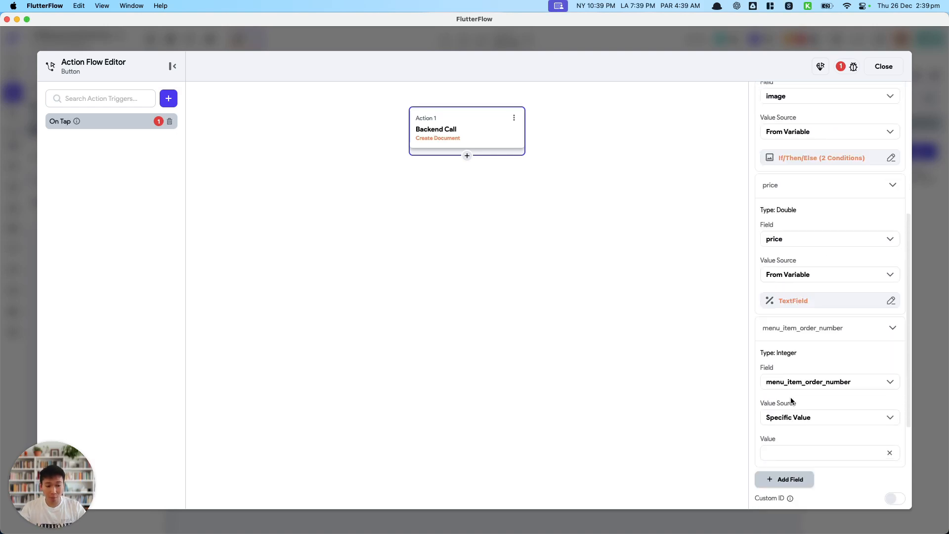
click(467, 156)
click(456, 173)
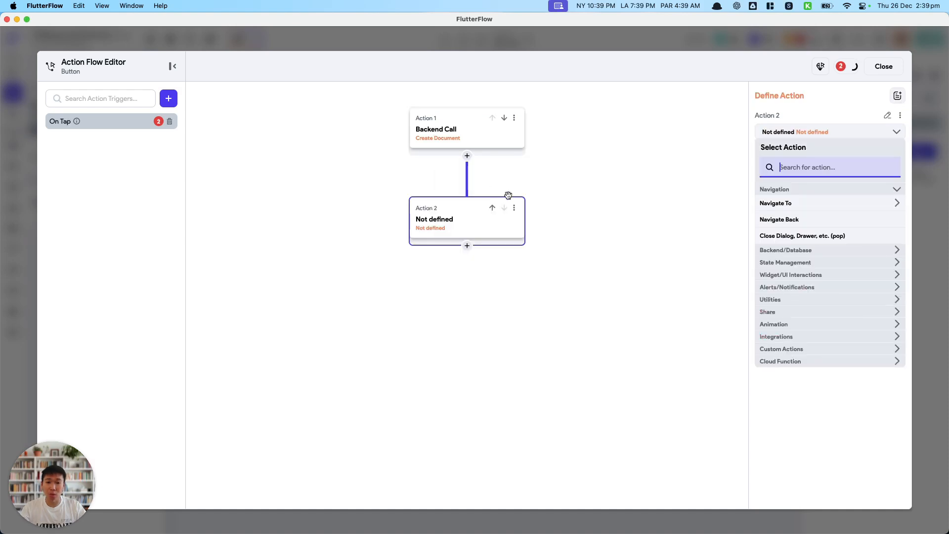
click(492, 208)
Define the new action as a Firestore Query Collection on menu_item with the query type Count.
text(docu)
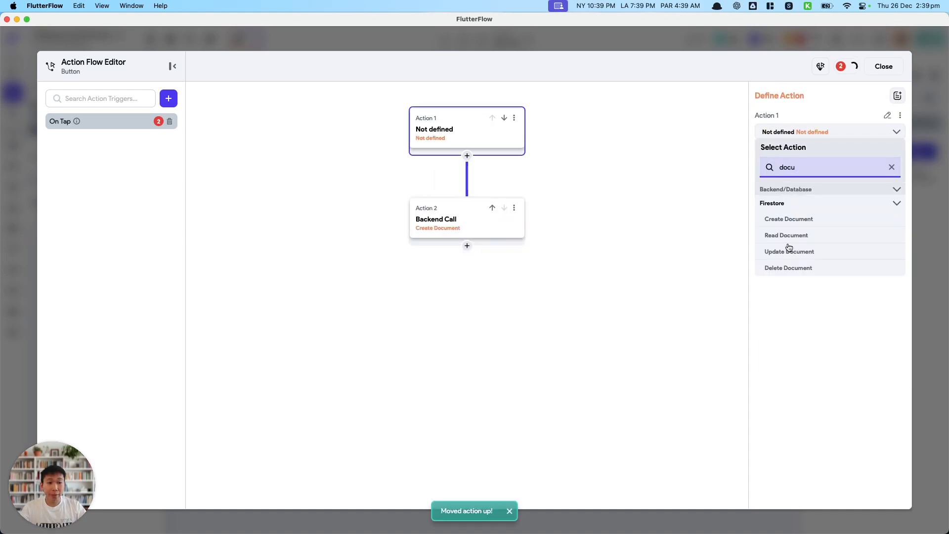
key(super+a)
text(query)
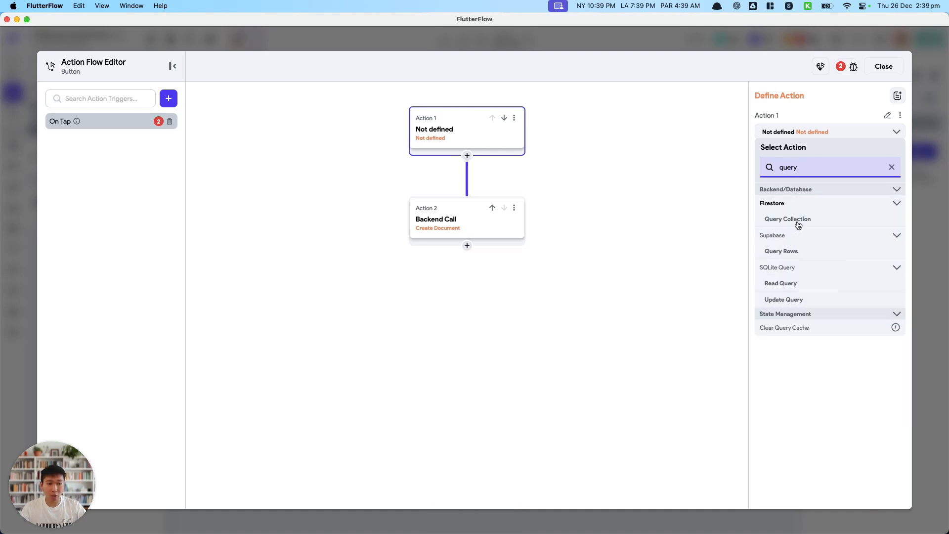
click(798, 223)
click(792, 161)
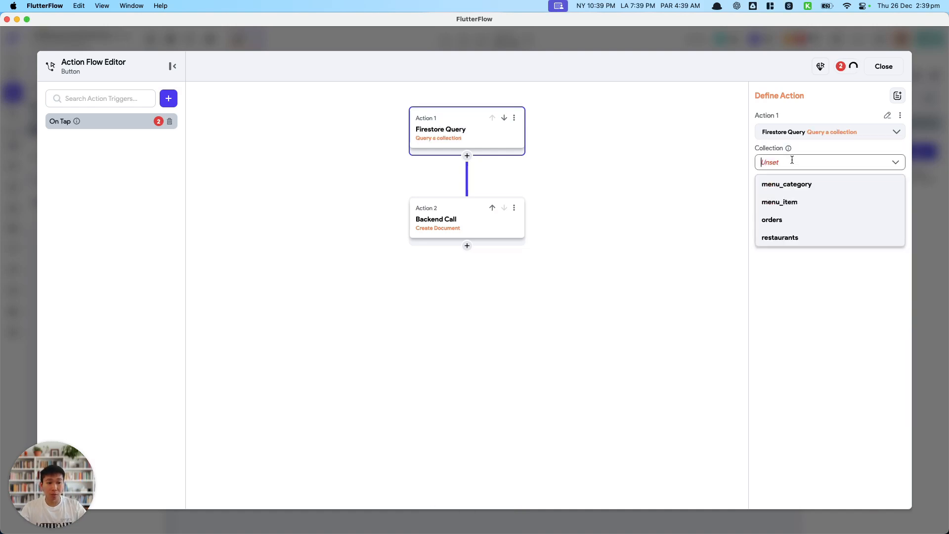
click(789, 200)
click(791, 196)
click(788, 256)
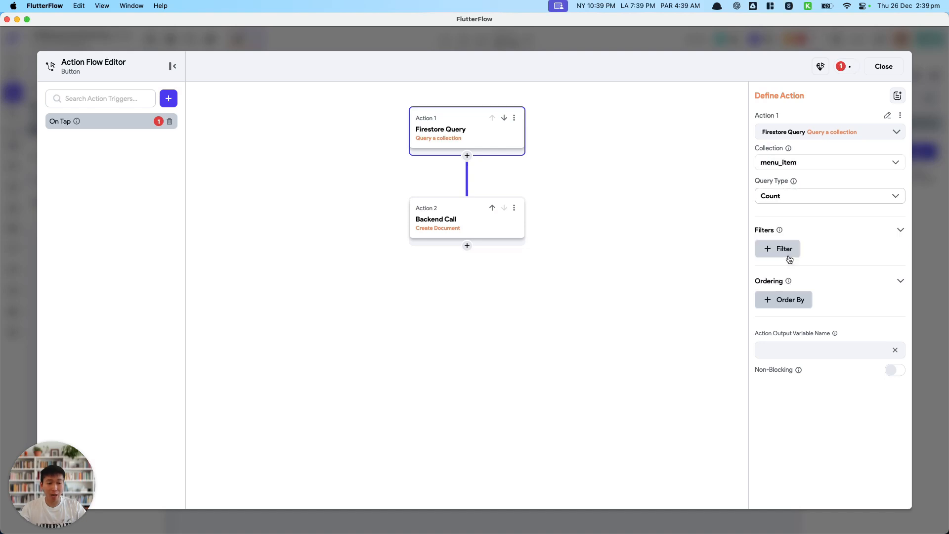
Filter the count query so menu_category_ref is Equal To the menuCategoryRef component parameter.
click(787, 249)
click(802, 256)
click(786, 290)
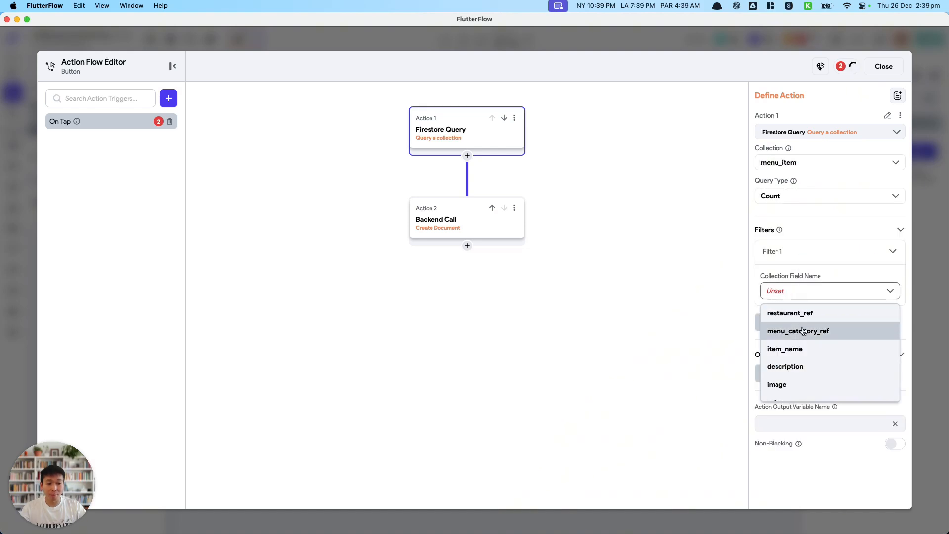
click(796, 330)
click(790, 335)
click(790, 355)
click(793, 367)
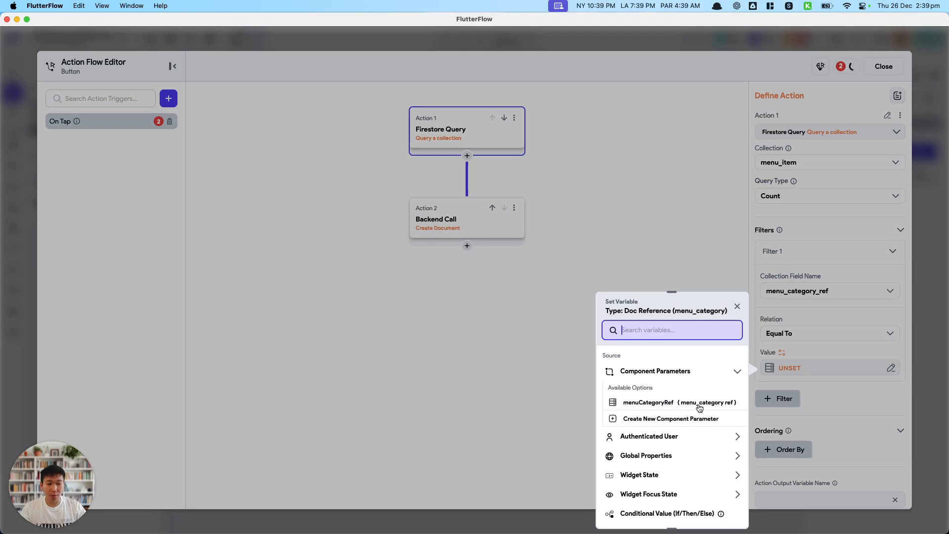
click(664, 403)
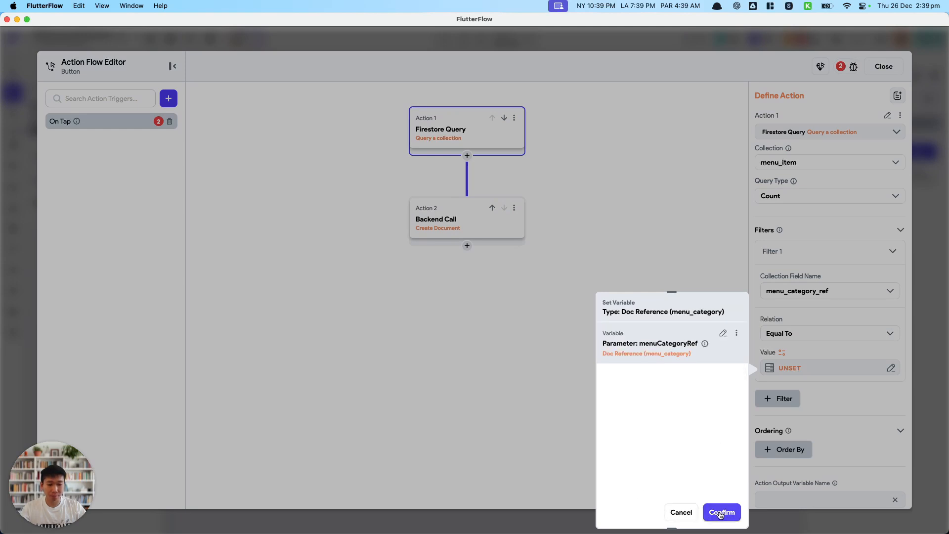
click(720, 512)
Name the count query's action output variable countOfMenuItem.
scroll(790, 407, down, 1)
click(802, 464)
text(countOf)
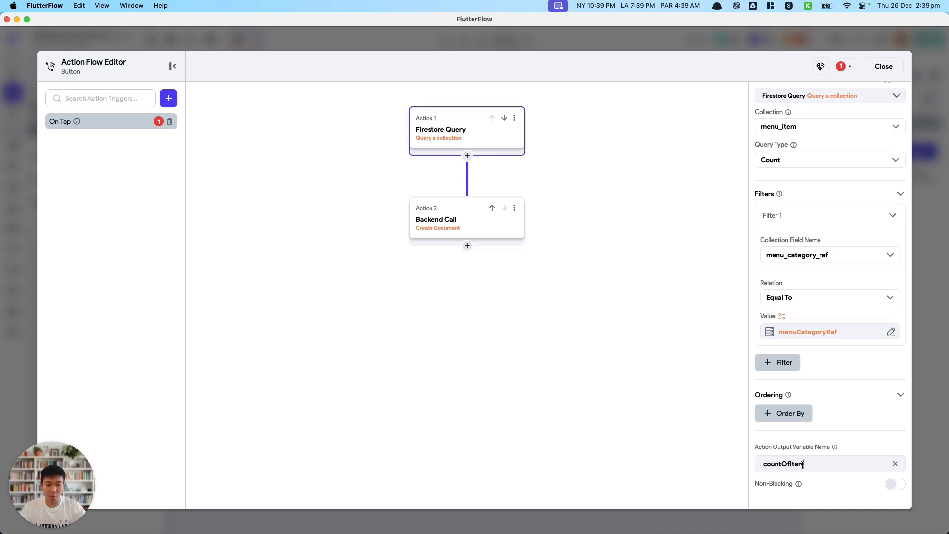
text(MenuItem)
key(Return)
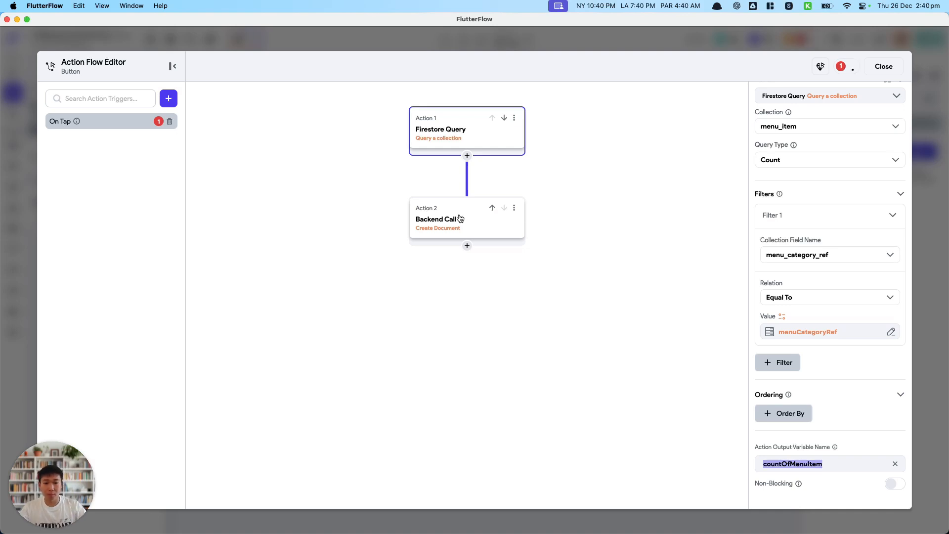
Set the Create Document call's menu_item_order_number field to From Variable with the countOfMenuItem action output.
click(470, 216)
click(800, 312)
click(781, 399)
click(792, 437)
click(724, 376)
click(652, 411)
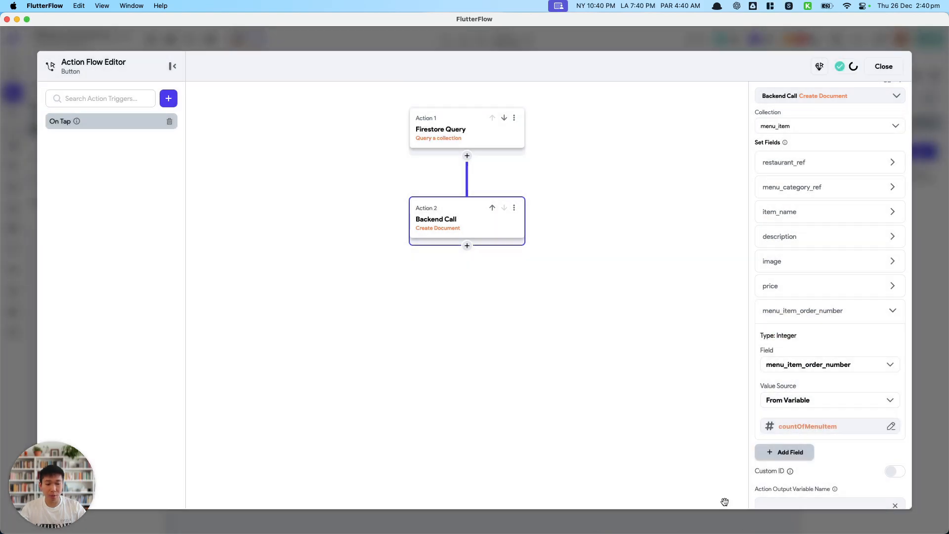
Add a Bottom Sheet Dismiss action after the Create Document call and close the action flow editor.
click(461, 142)
click(467, 246)
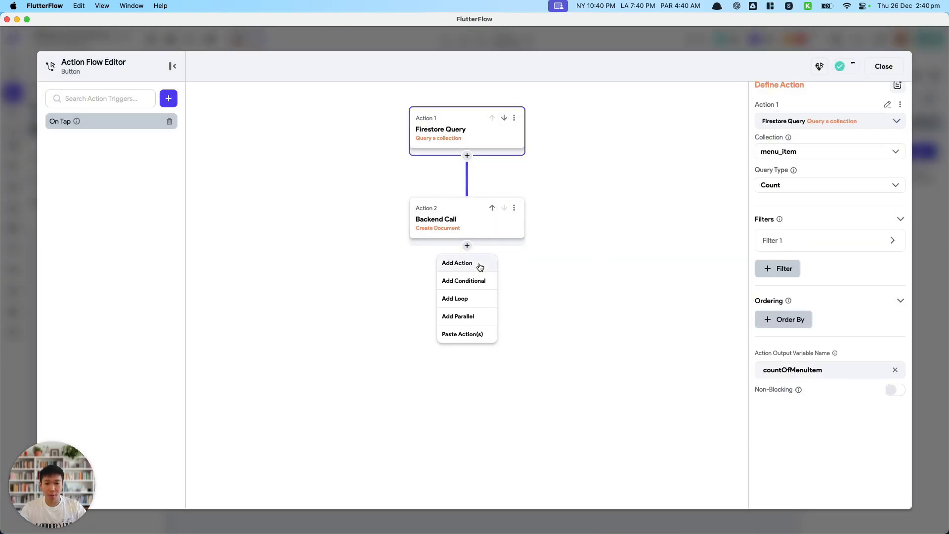
click(477, 264)
text(dismiss)
click(790, 219)
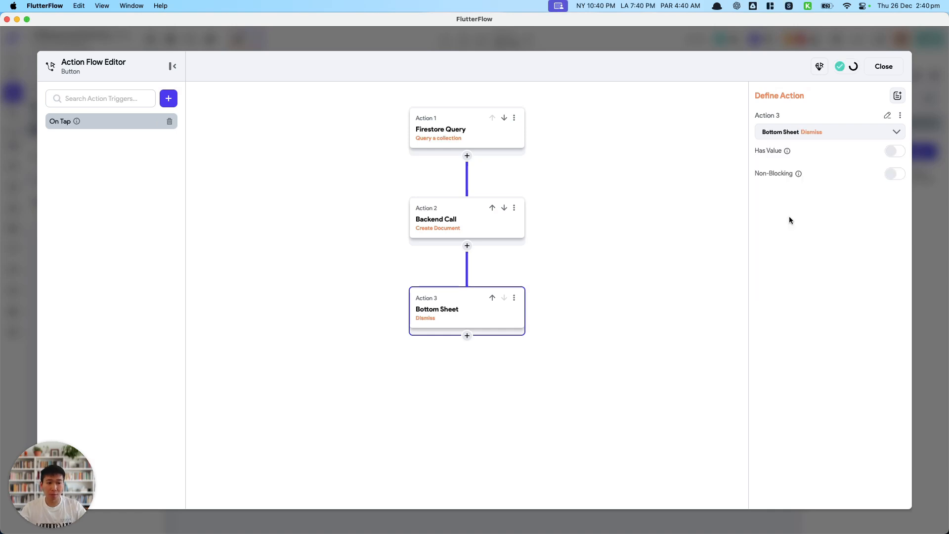
click(884, 66)
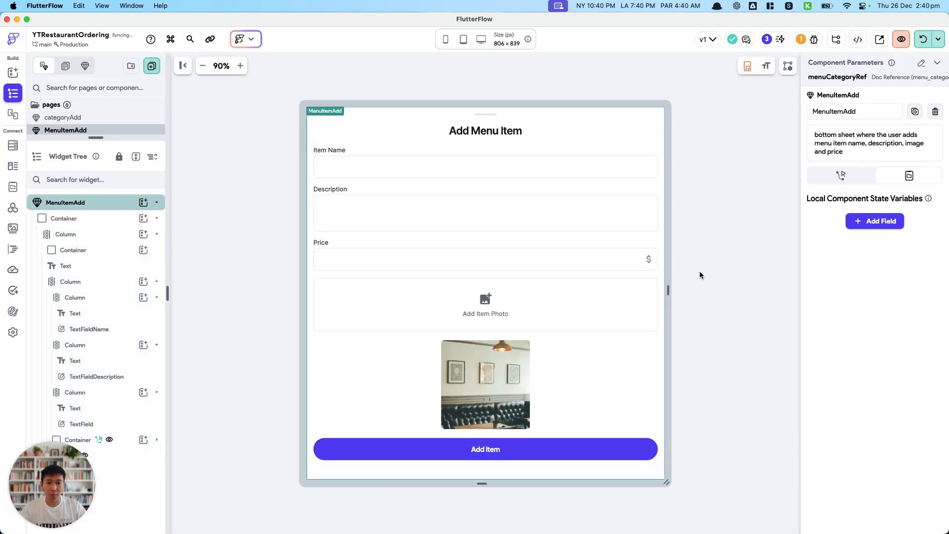
Open the ManageItem page and create an On Tap trigger for its floating action button.
drag(142, 140, 129, 297)
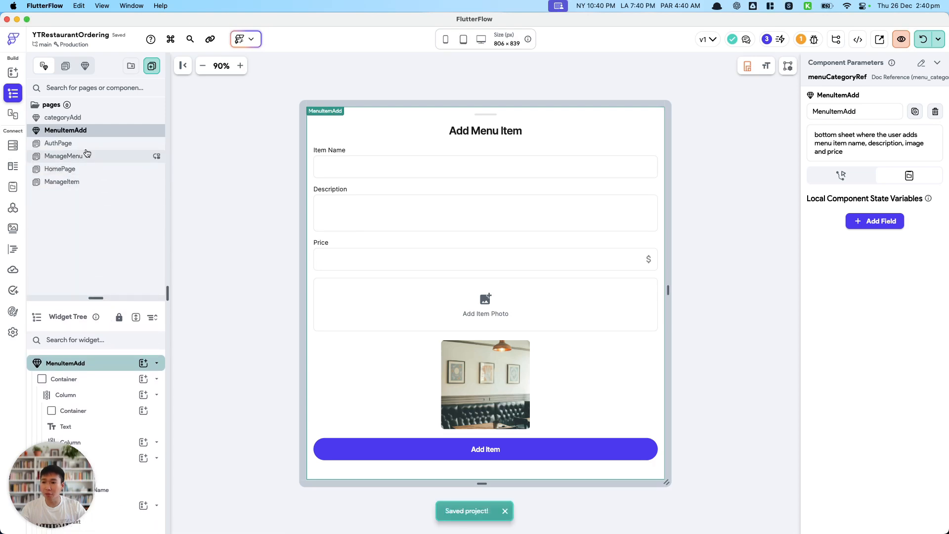
click(79, 182)
click(551, 462)
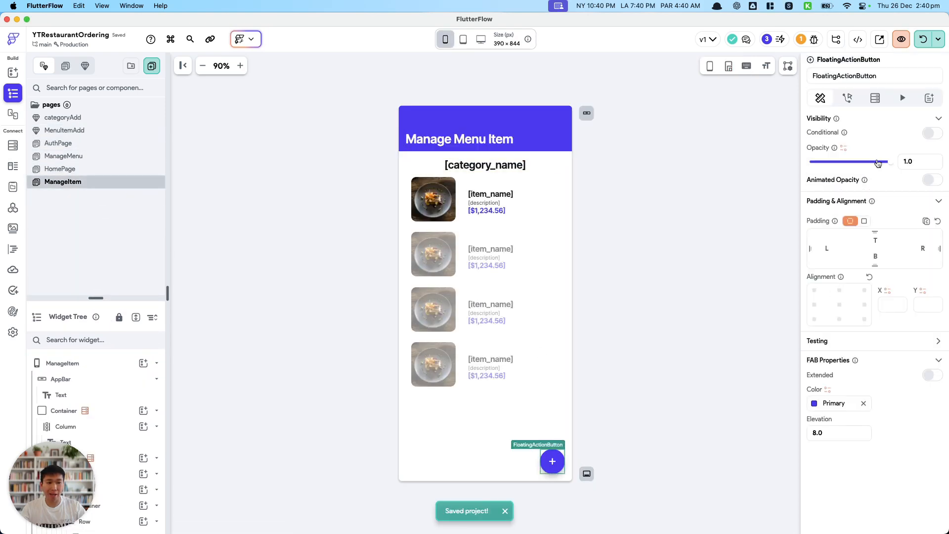
click(849, 99)
click(918, 150)
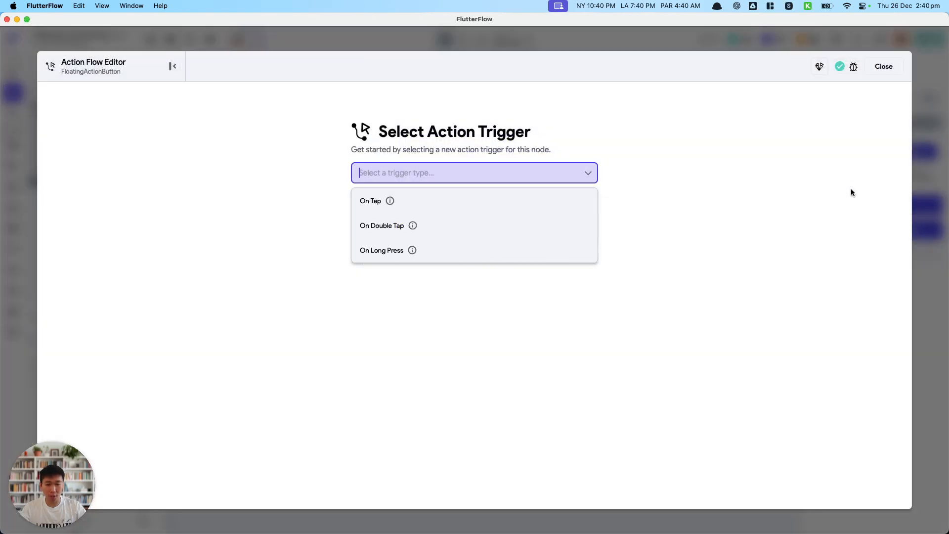
click(547, 203)
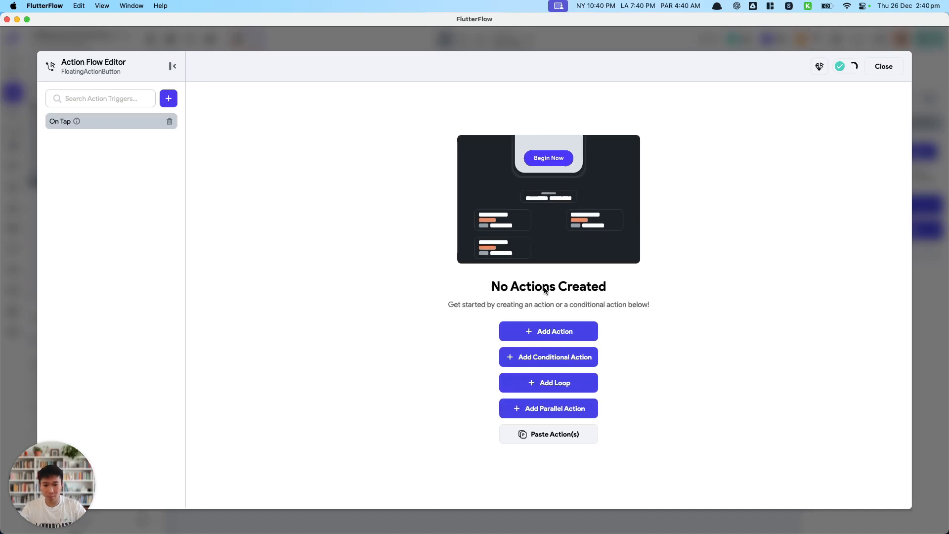
Add a Bottom Sheet Show action for the MenuItemAdd component with Enable Drag and Use Safe Area turned on.
click(554, 328)
text(bottom)
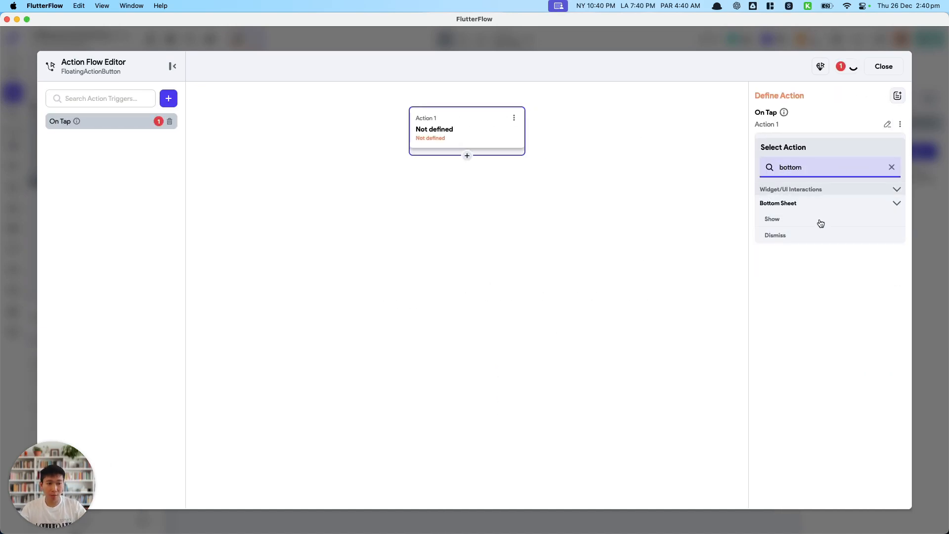
click(820, 219)
click(779, 171)
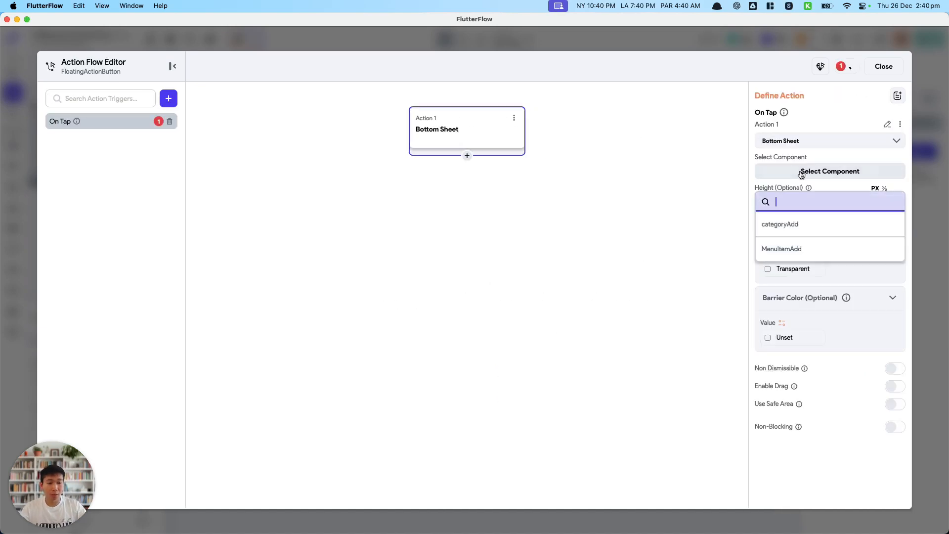
click(800, 251)
click(894, 442)
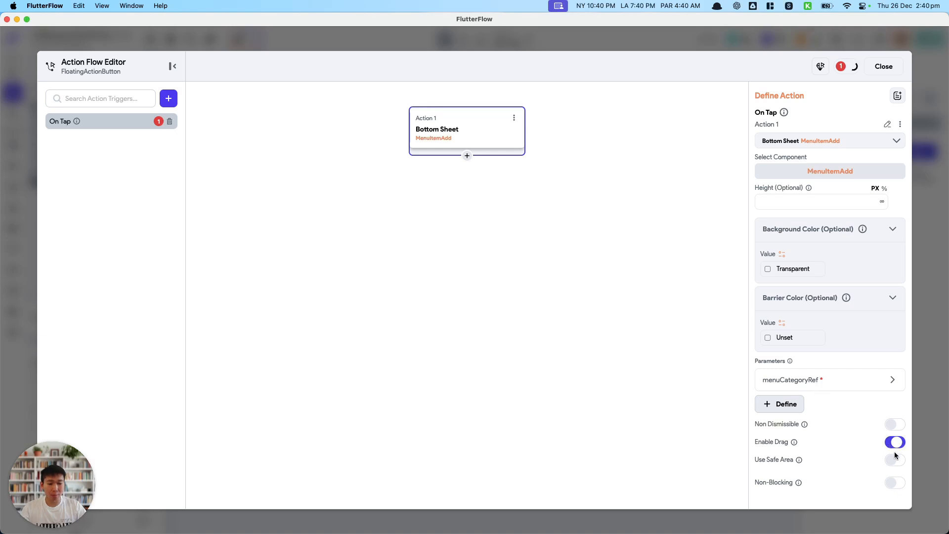
click(895, 461)
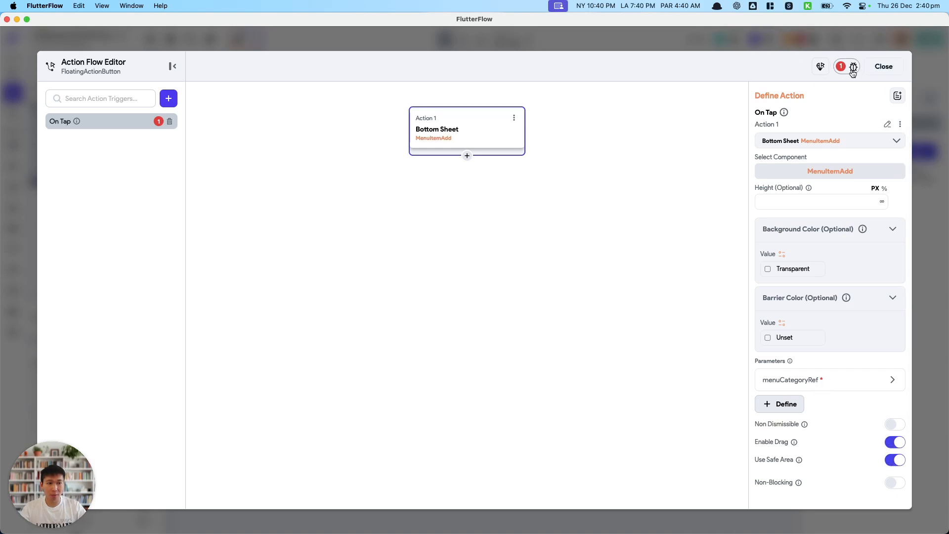
Pass the page's categoryRef parameter to the sheet's menuCategoryRef parameter and close the action flow editor.
click(812, 390)
click(795, 468)
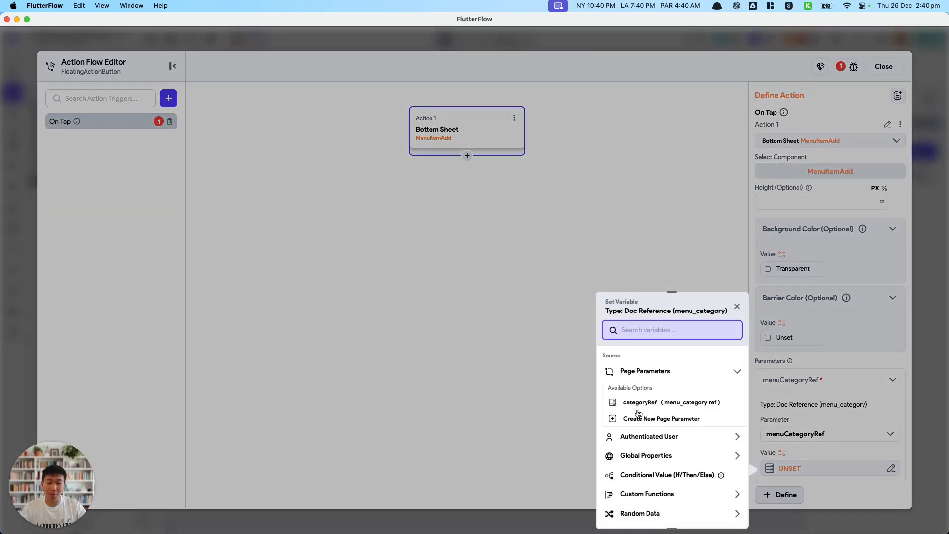
click(640, 403)
click(722, 513)
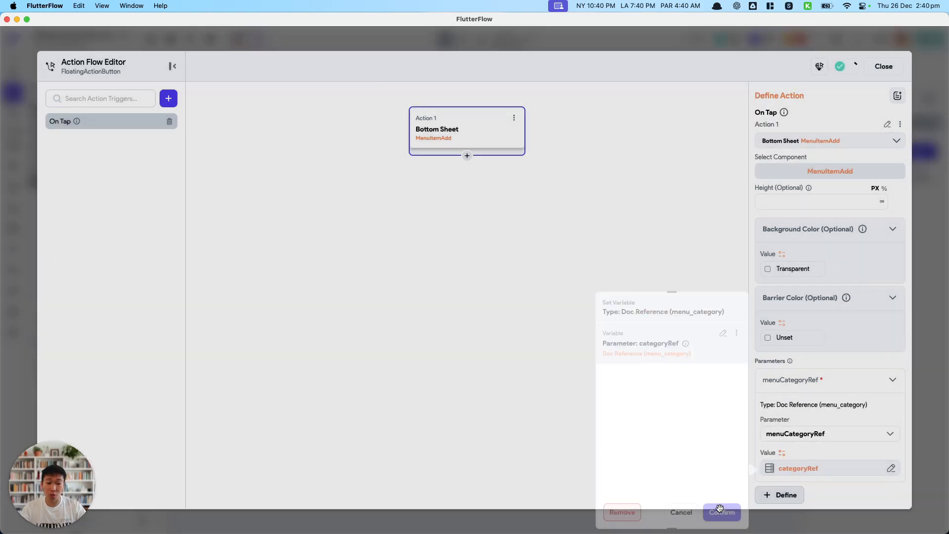
click(884, 67)
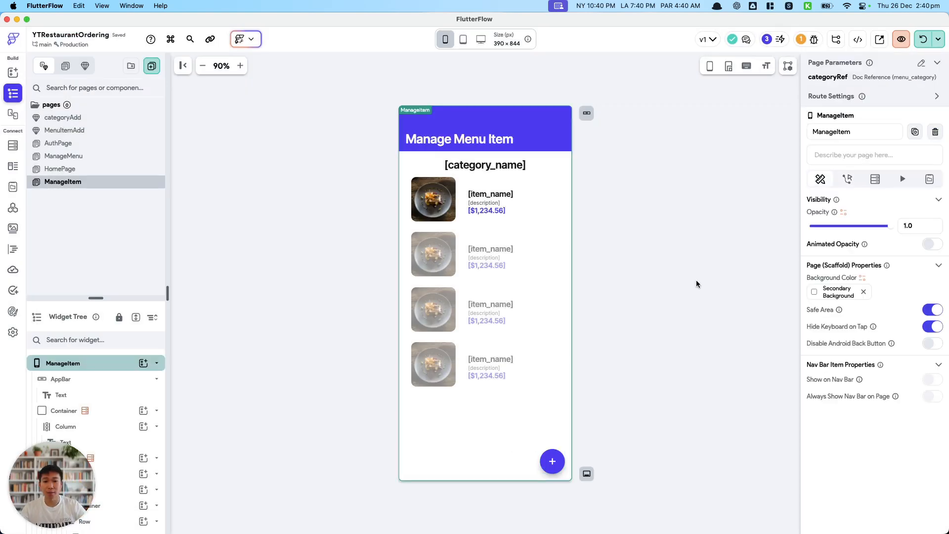
Save the project and reload the running test session.
key(super+s)
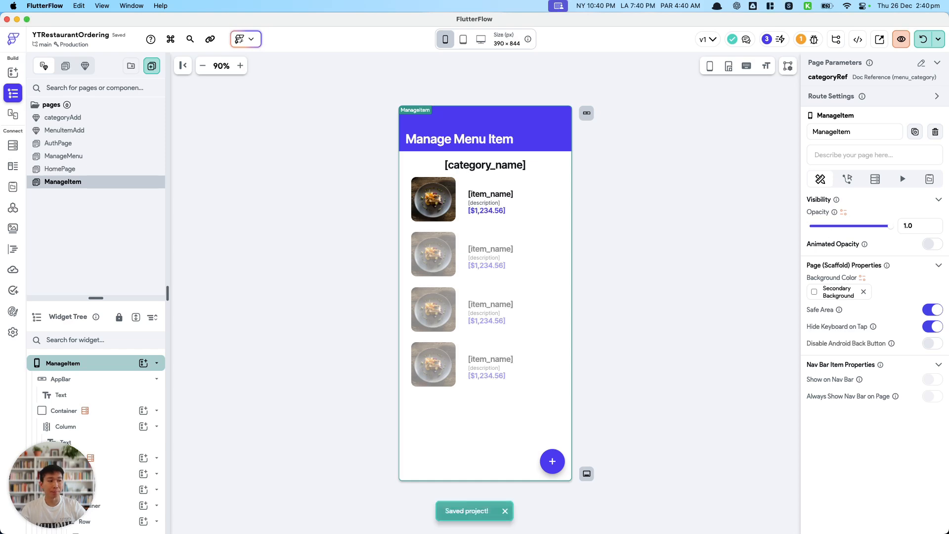
click(922, 39)
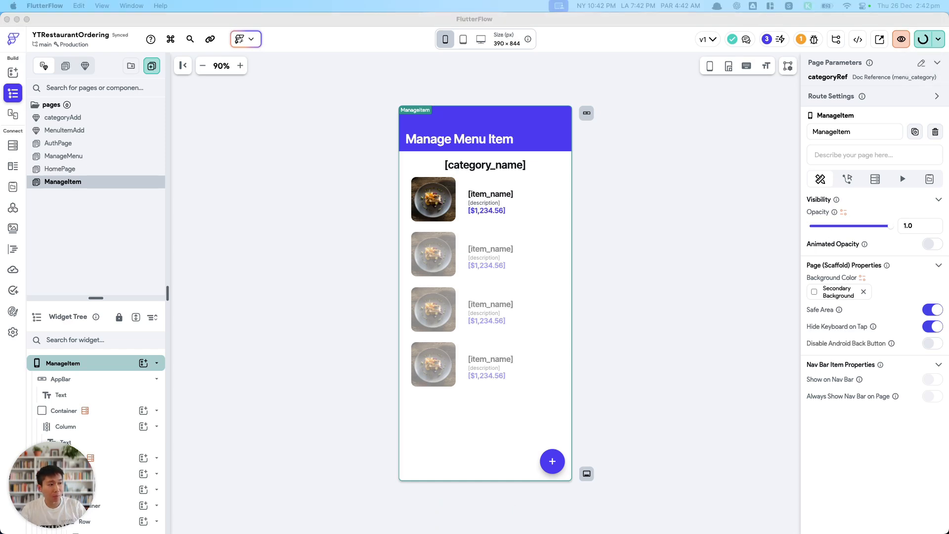
On the ManageMenu page, create an On Tap action trigger for the category_name text in the category list.
click(71, 134)
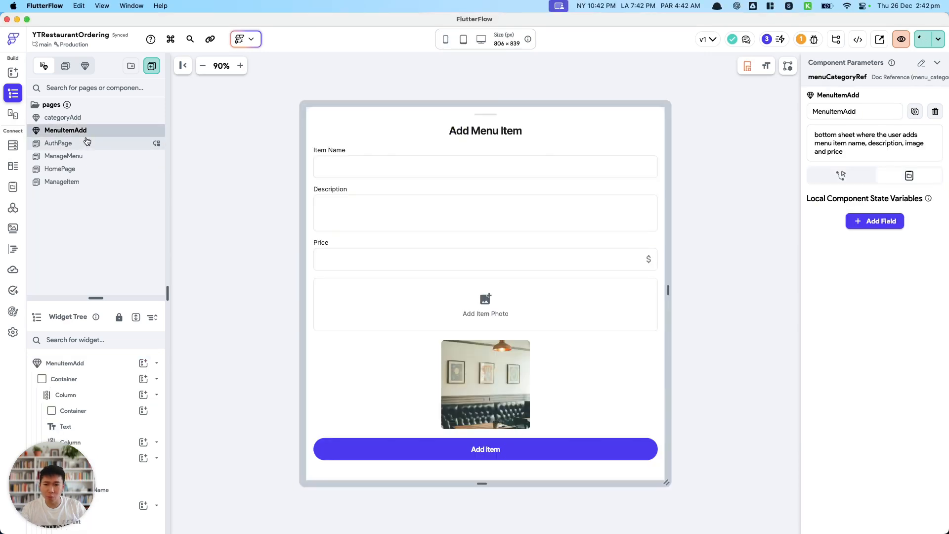
click(99, 154)
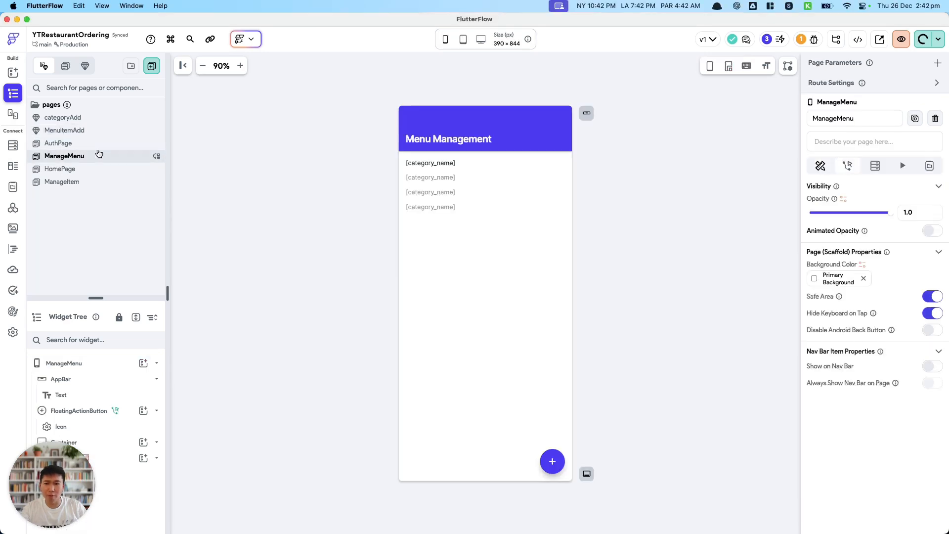
click(453, 164)
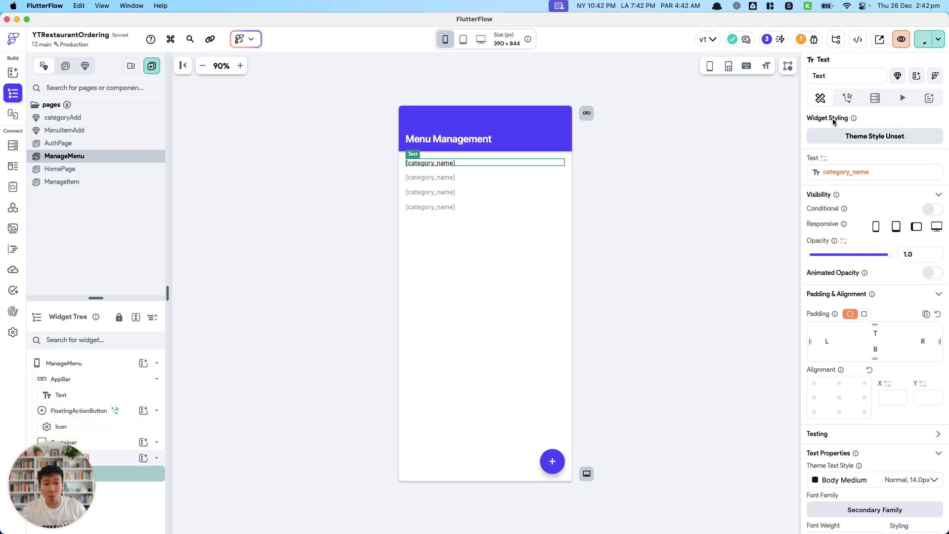
click(94, 182)
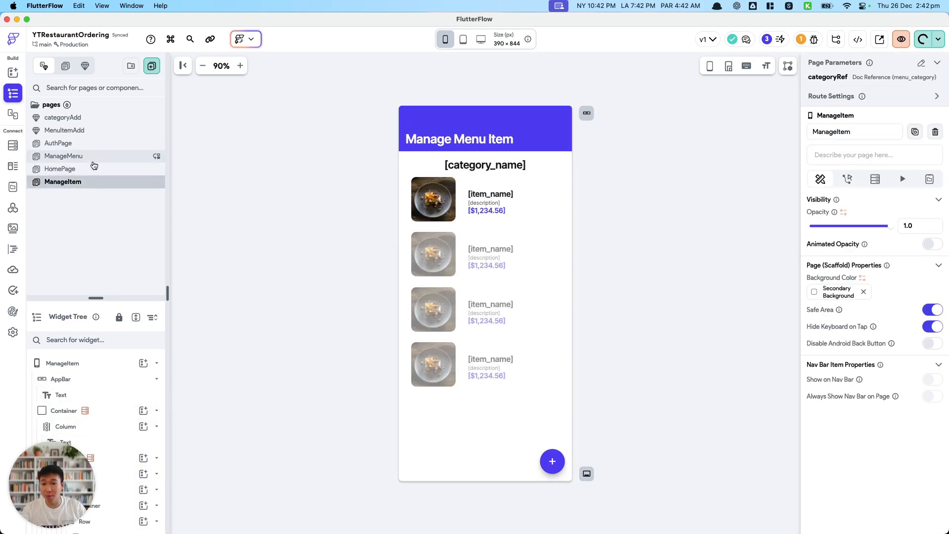
click(94, 163)
click(450, 169)
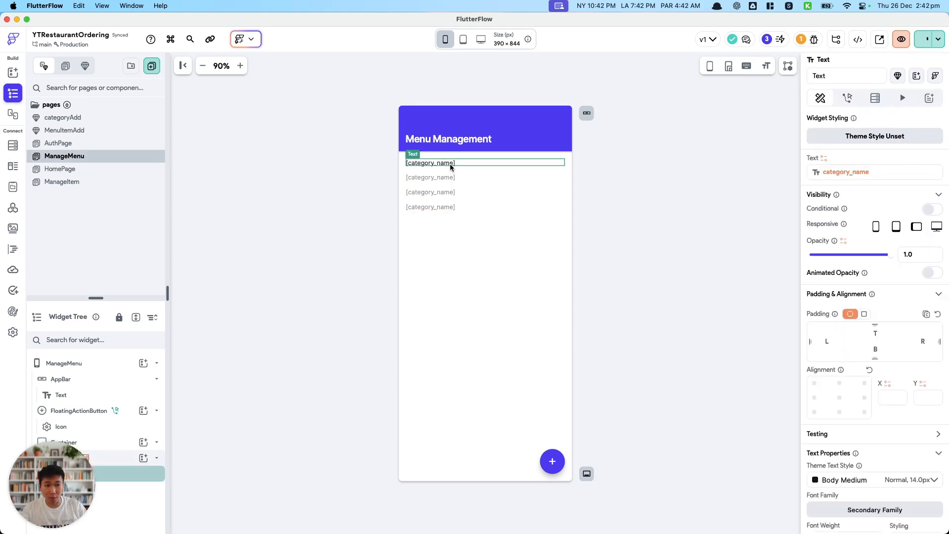
click(851, 97)
click(916, 151)
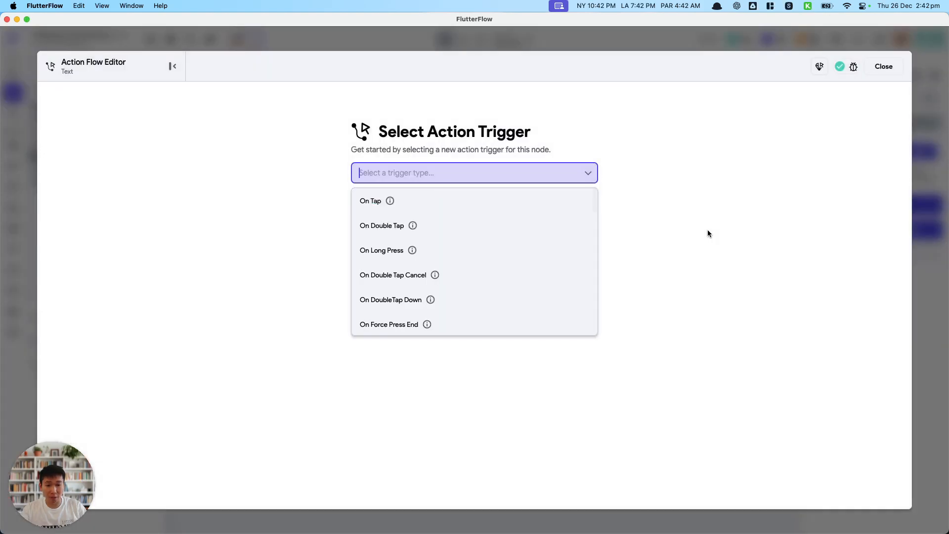
click(469, 201)
Add a Navigate To action that opens the ManageItem page when the category name is tapped.
click(549, 331)
click(801, 204)
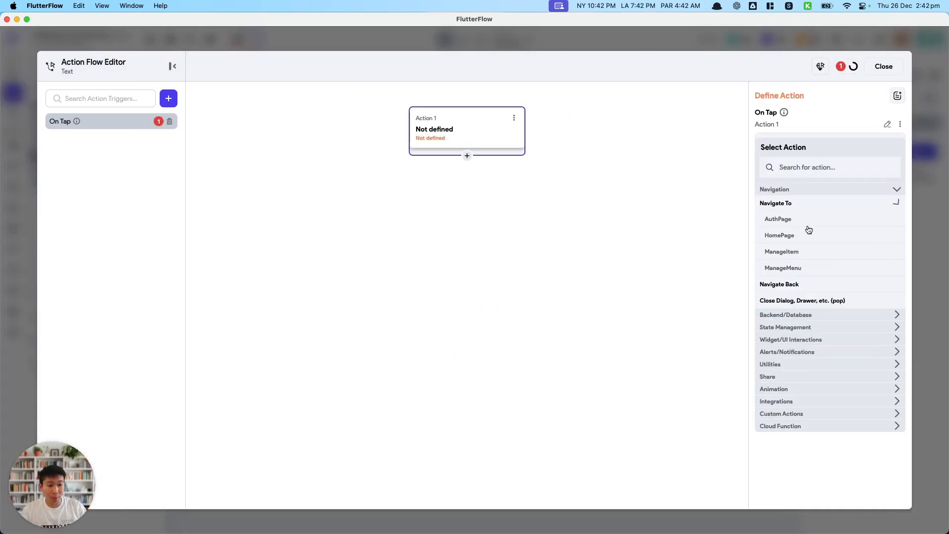
click(798, 252)
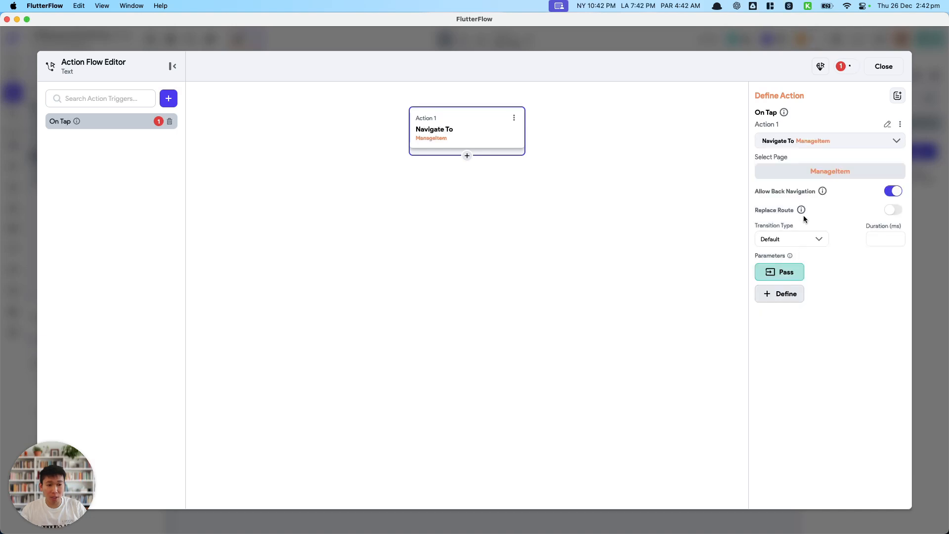
Pass the menu_category document's Reference to the page's categoryRef parameter and close the action flow editor.
click(795, 298)
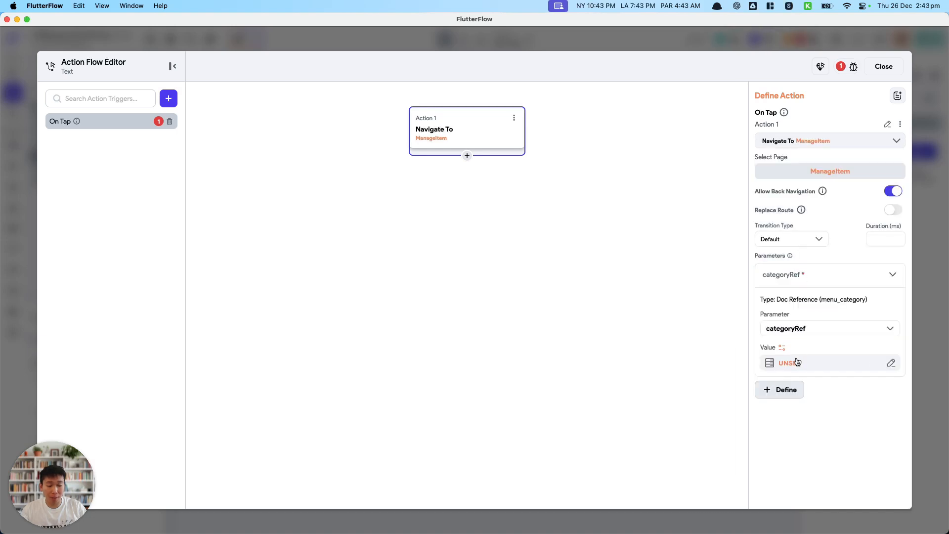
click(796, 363)
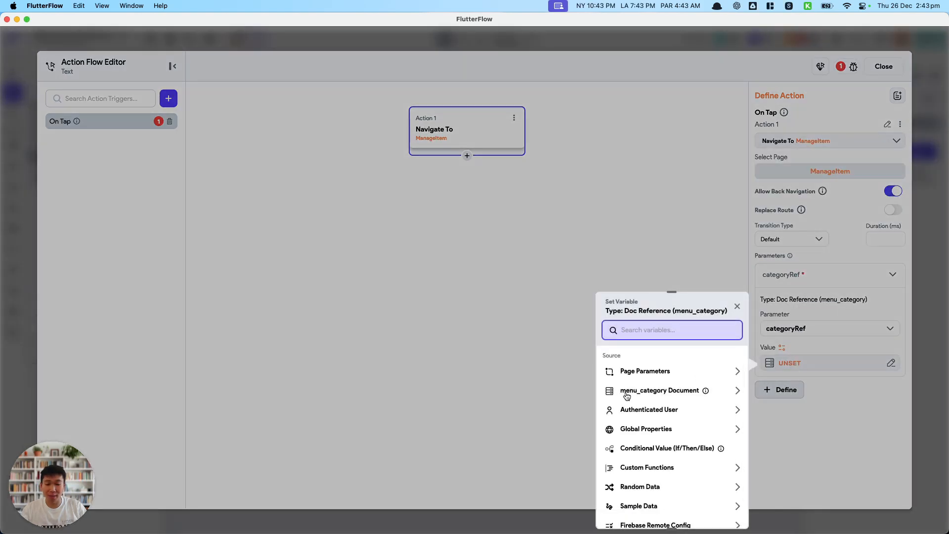
click(674, 392)
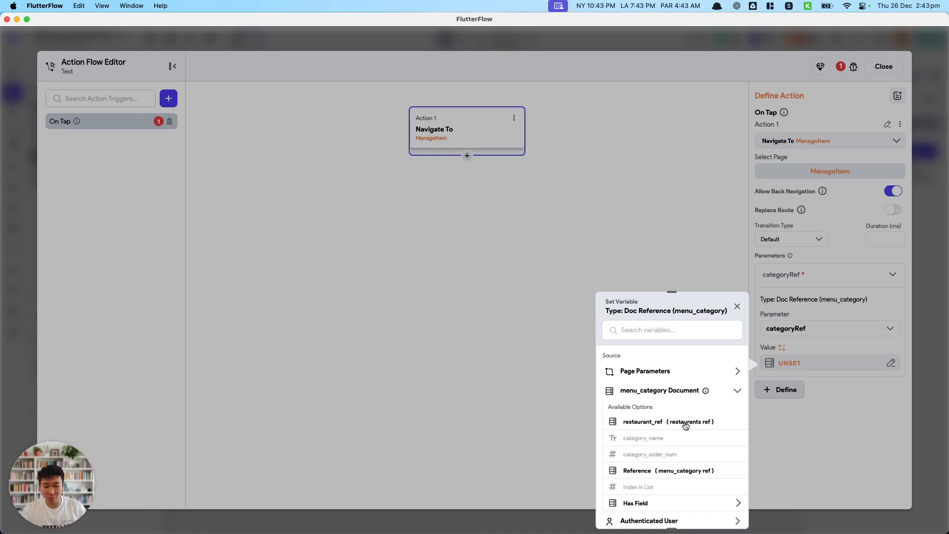
click(679, 470)
click(720, 512)
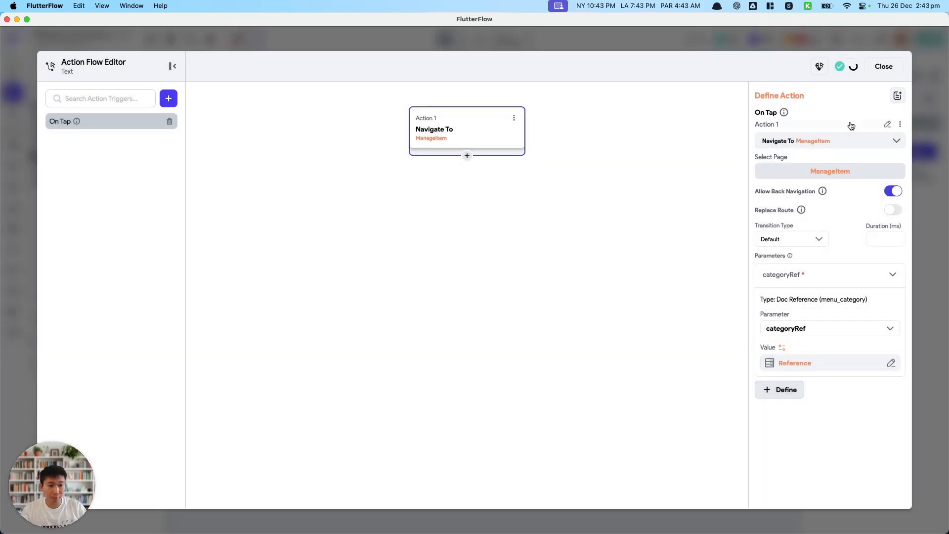
click(883, 67)
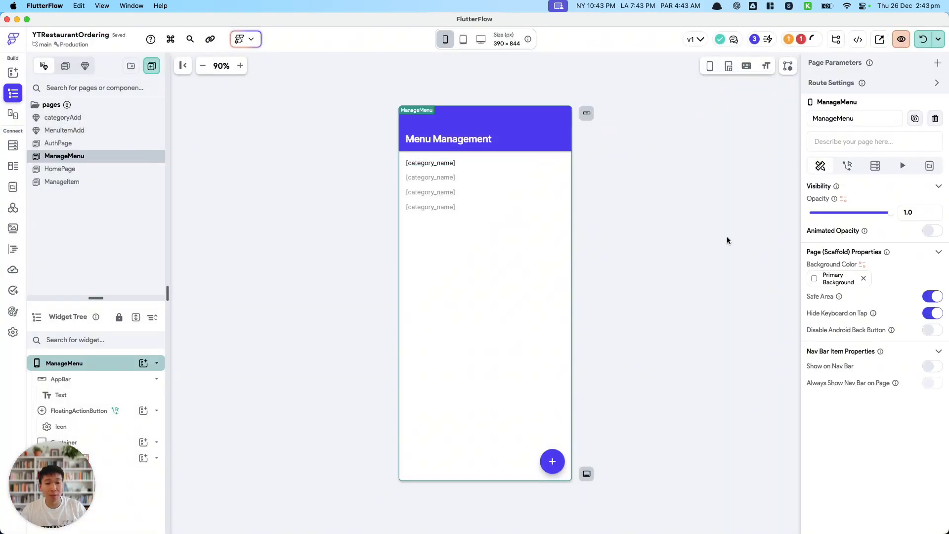
Save the project, reload the test session, and open the Starters category from Menu Management in the simulator.
key(super+s)
click(924, 39)
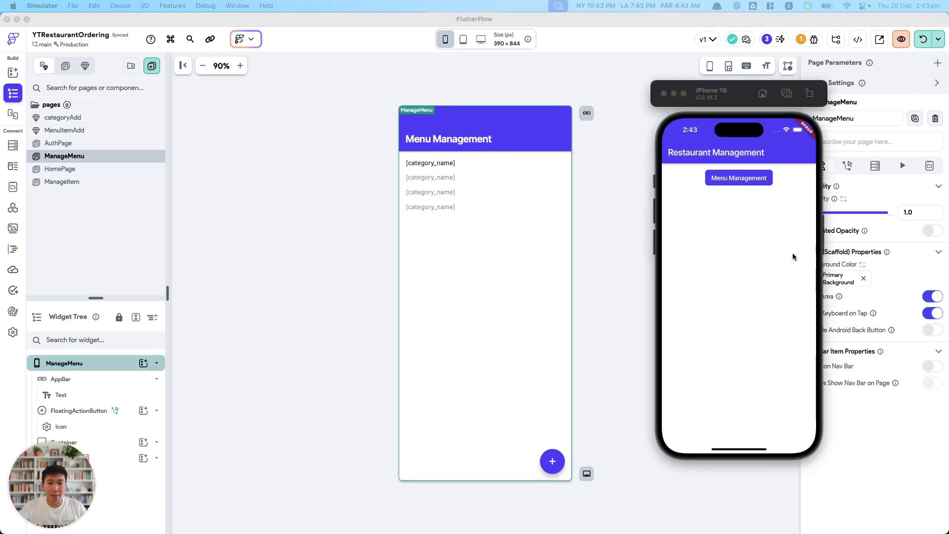
click(749, 184)
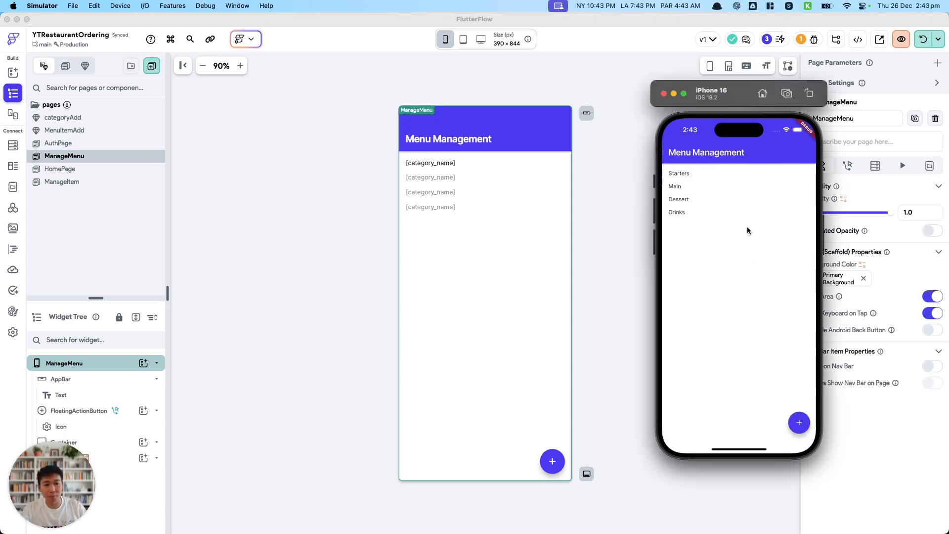
click(682, 178)
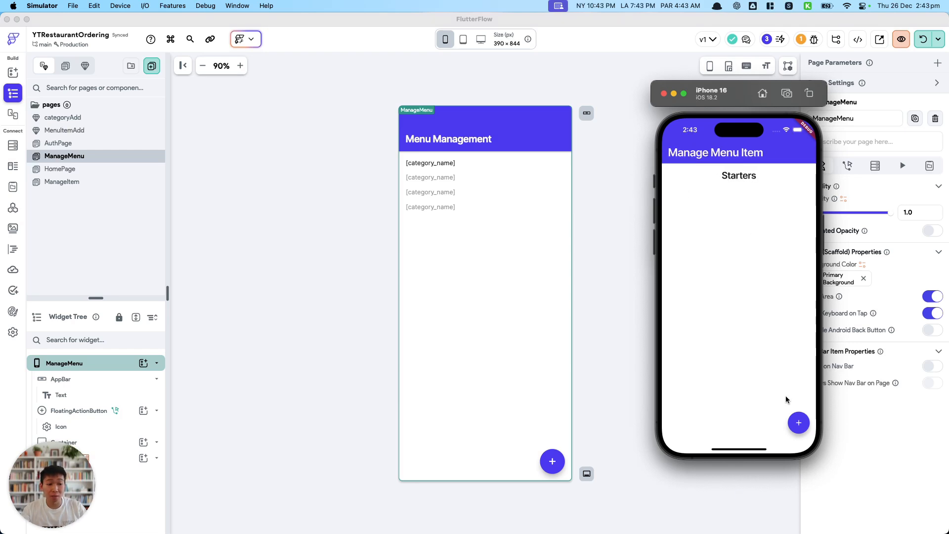
Add a Starters menu item named Oysters with description "A dozen of oysters" and price 60.99, without a photo.
click(800, 429)
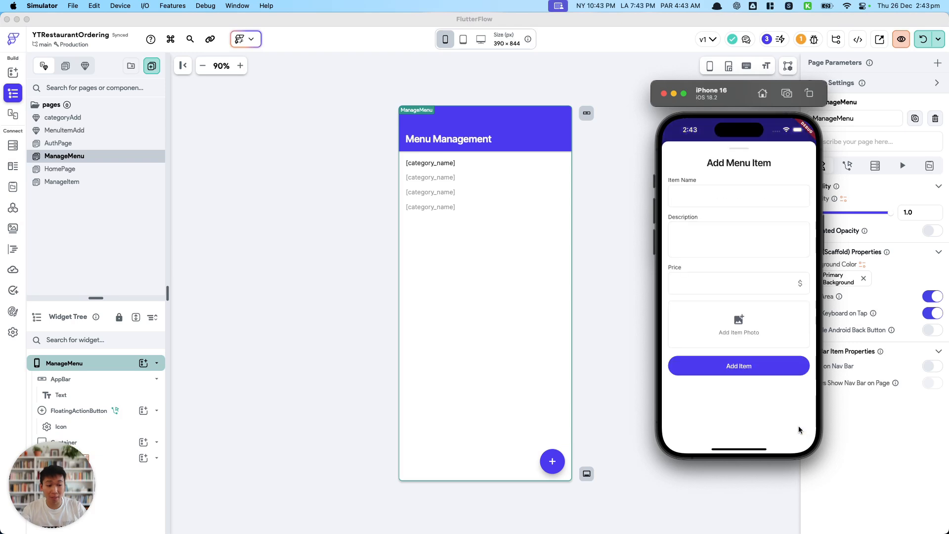
click(718, 202)
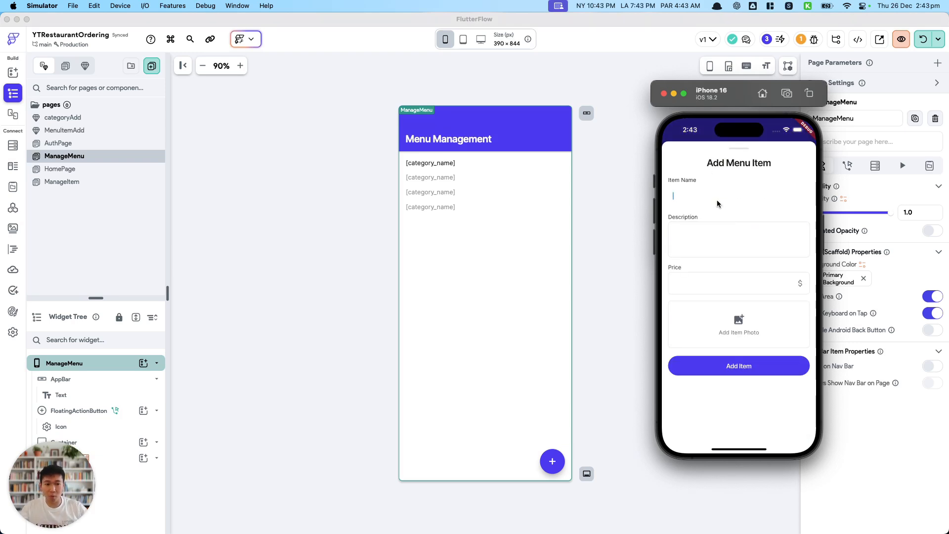
text(Oysters)
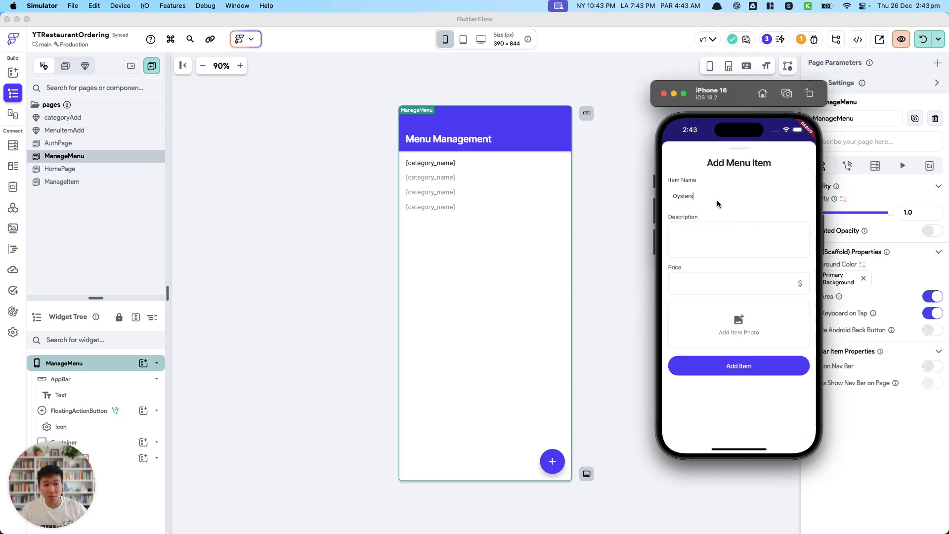
click(714, 246)
text(A dozen of oy)
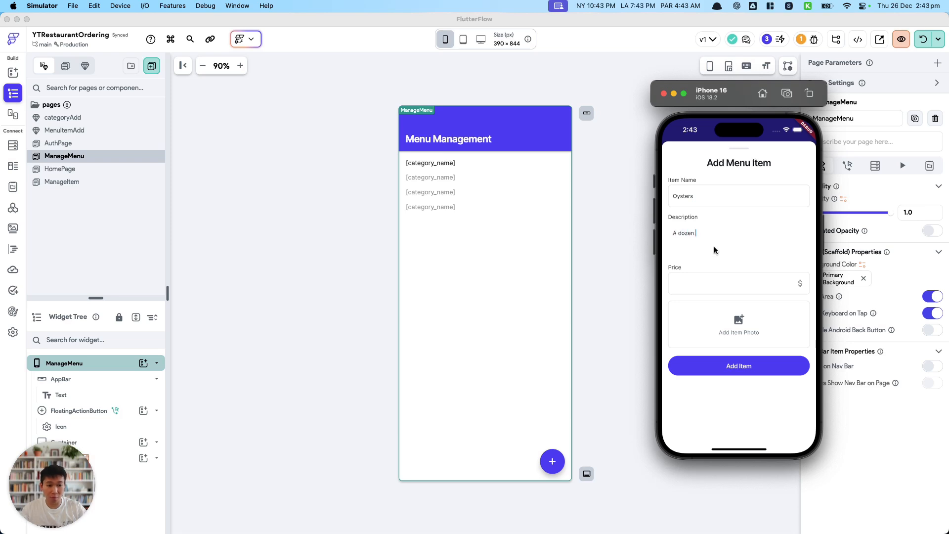
text(sters)
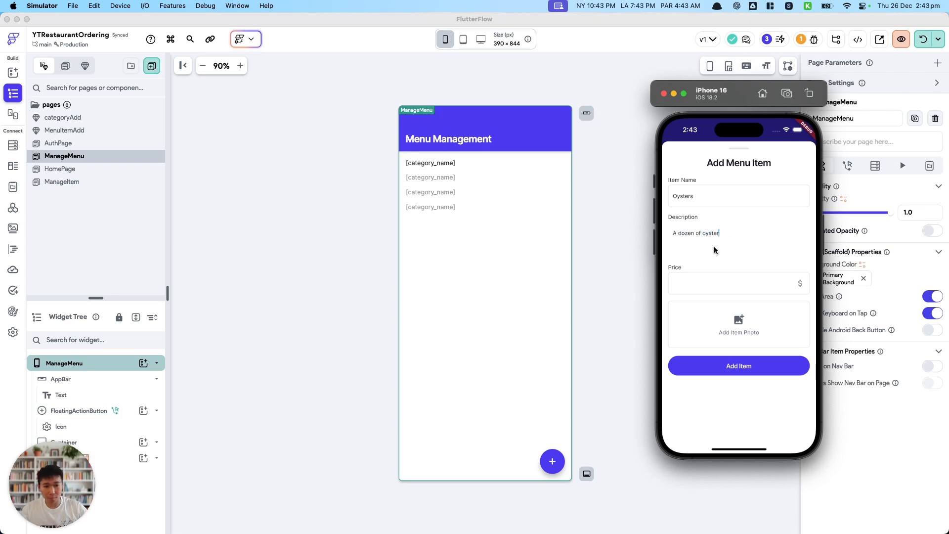
click(719, 286)
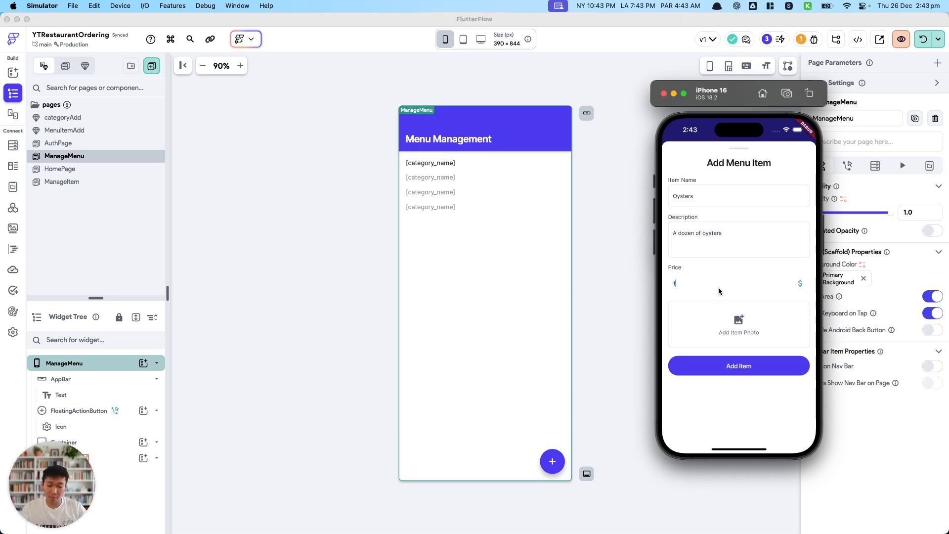
text(60.99)
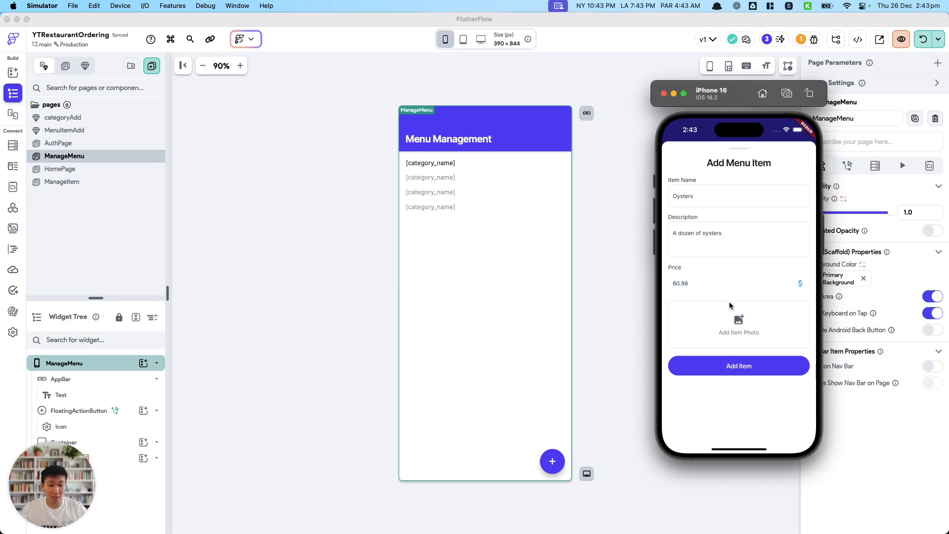
click(738, 368)
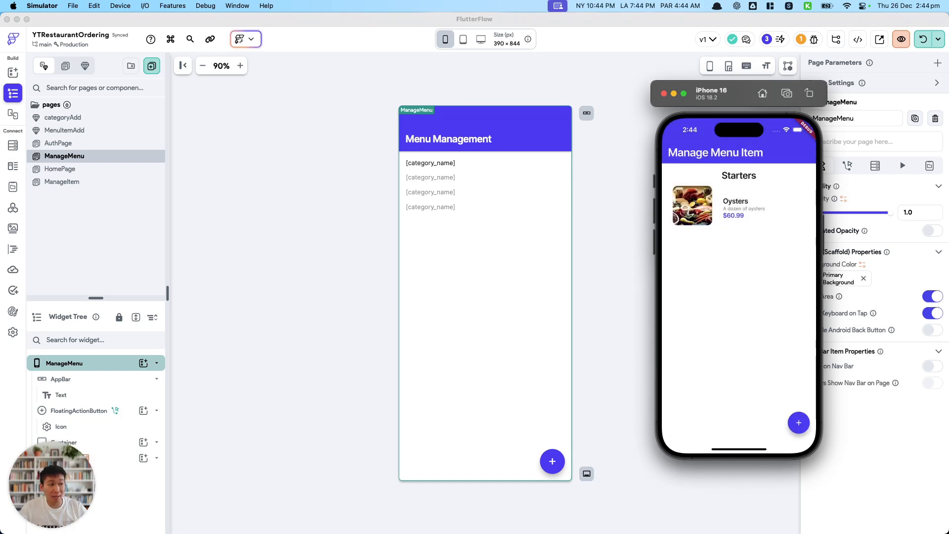
Fill in a second Starters item named Garlic Bread with description "12 cm garlic bread" and price 6.99.
click(798, 422)
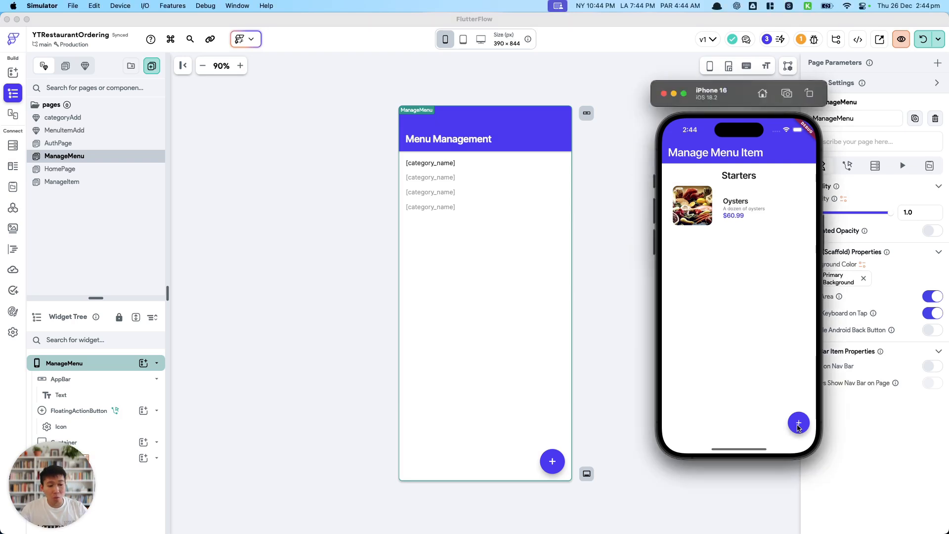
click(736, 197)
text(Garlic Bread)
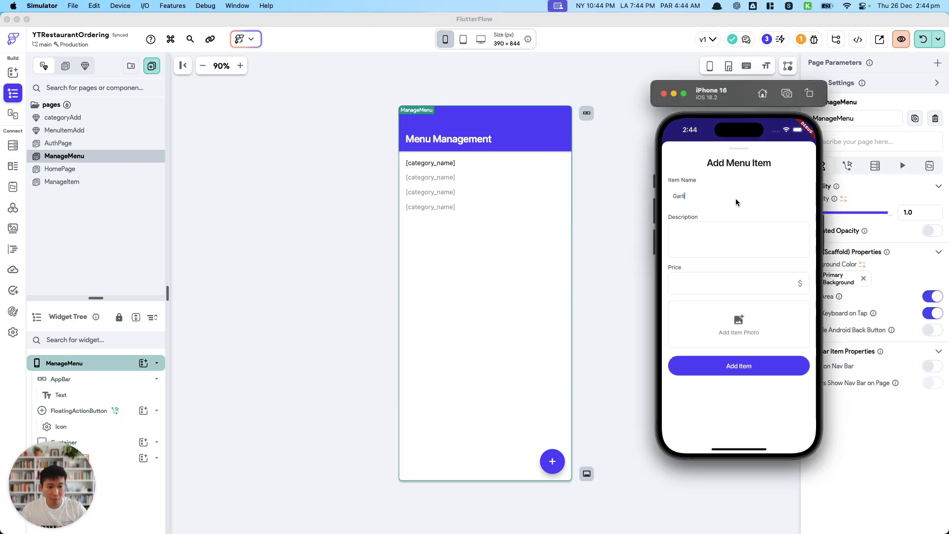
key(Tab)
text(12)
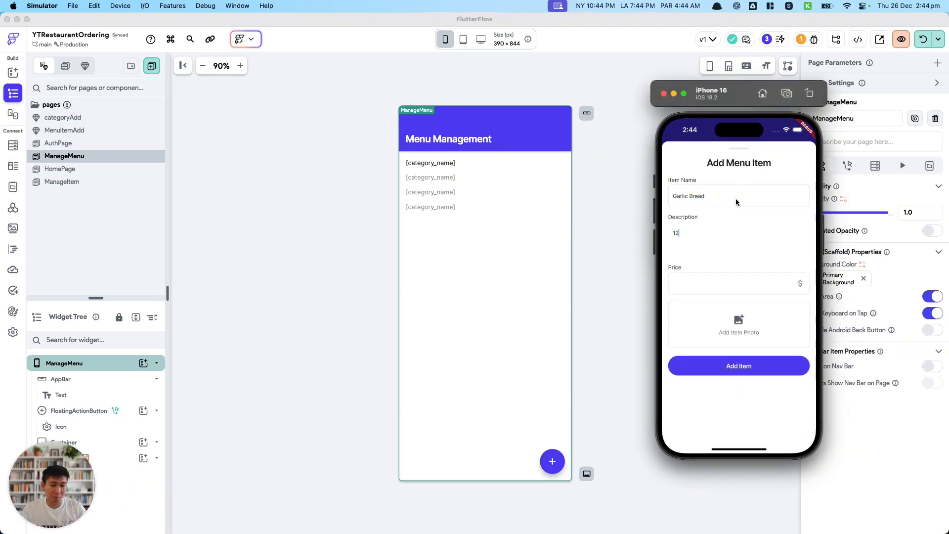
text( cm garlic brea)
click(702, 284)
text(6.99)
Choose an item photo from the Gallery, allowing the app full access to the photo library.
click(722, 323)
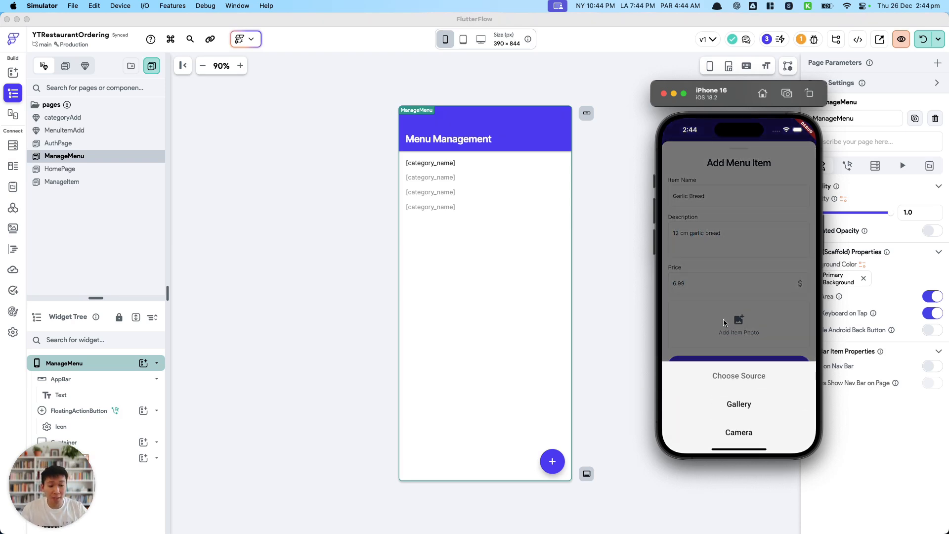
click(736, 413)
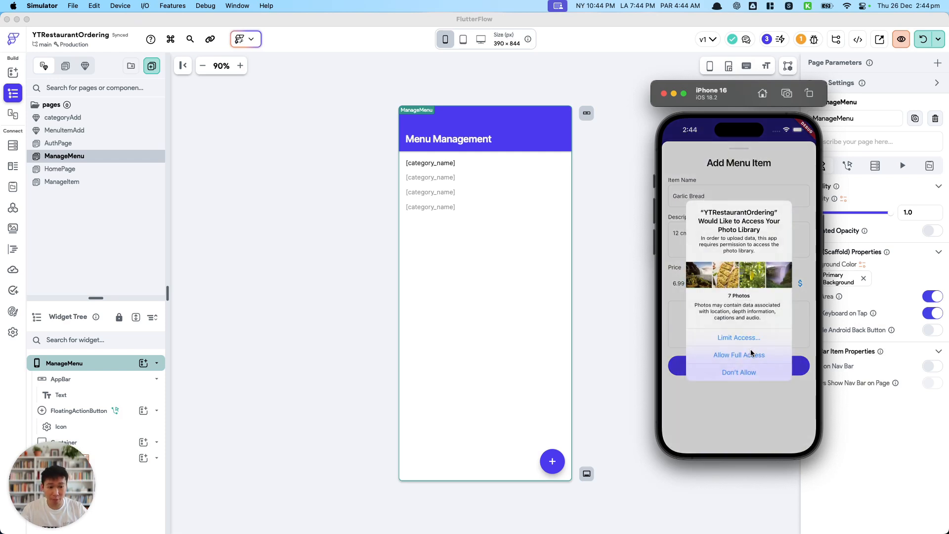
click(751, 354)
click(699, 294)
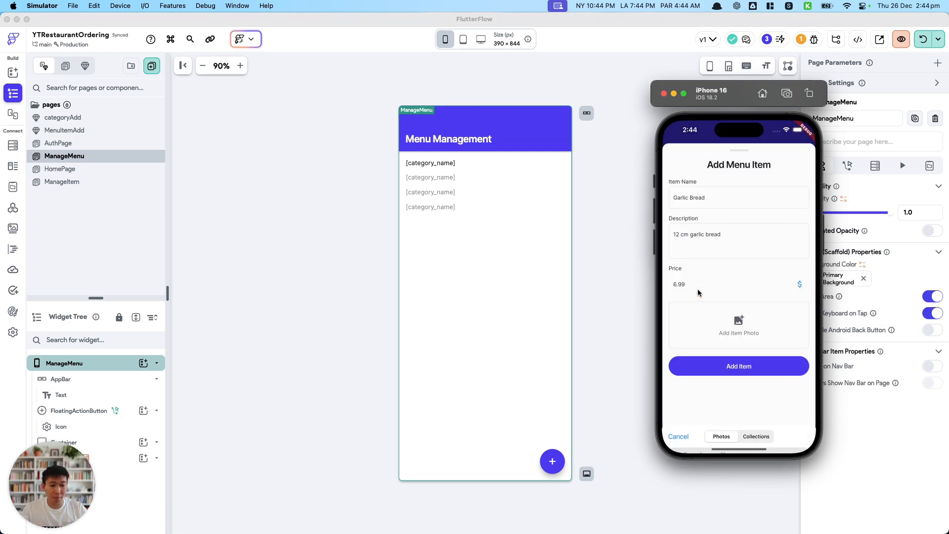
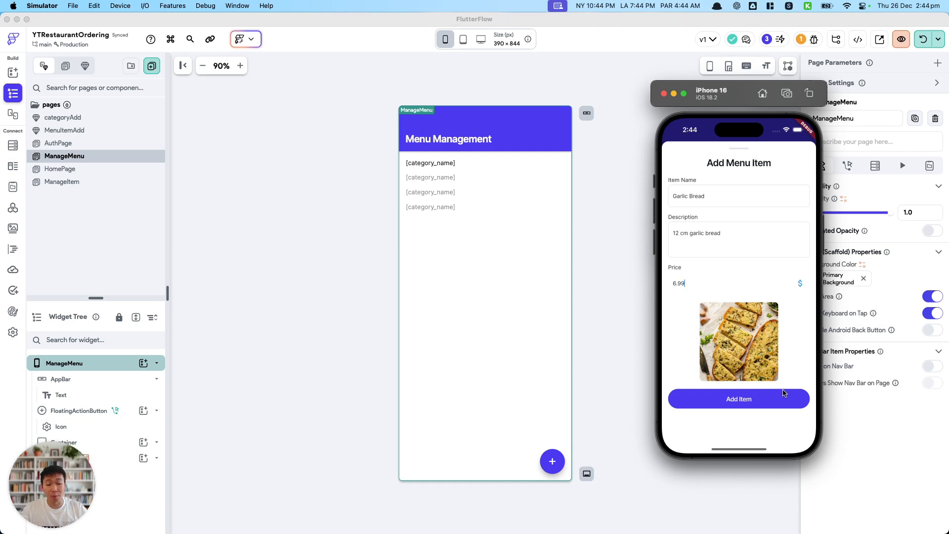
Submit the Garlic Bread item to Starters and check the Main category page from Menu Management in the simulator.
click(757, 408)
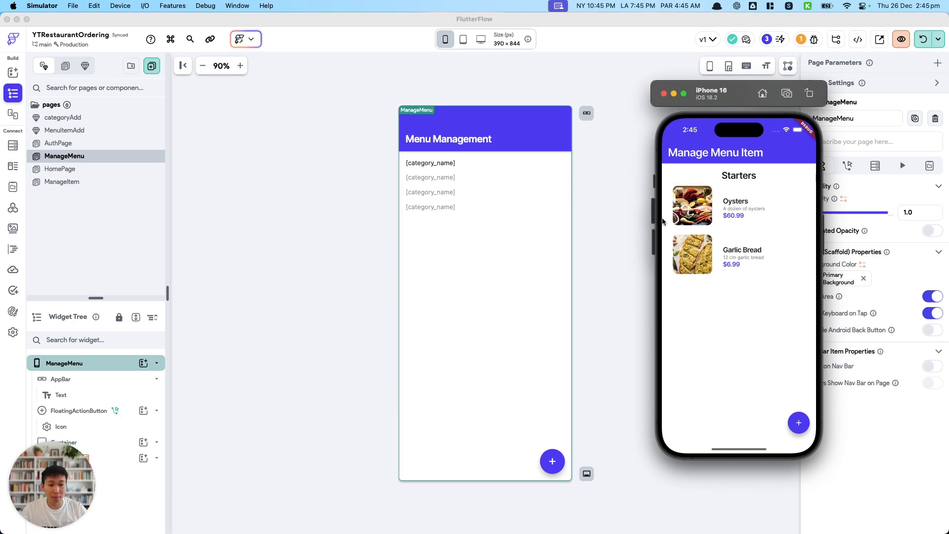
drag(663, 217, 909, 210)
click(689, 185)
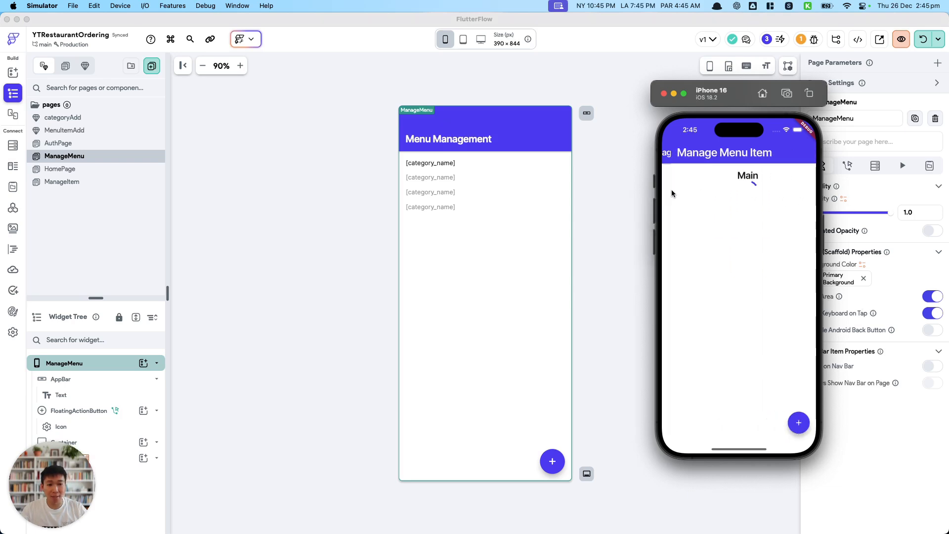
drag(694, 190, 797, 189)
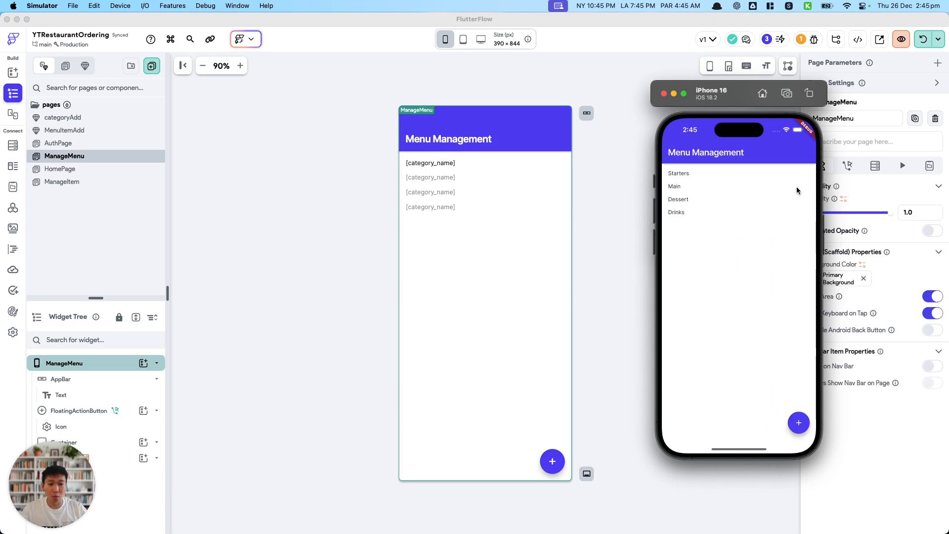
click(674, 187)
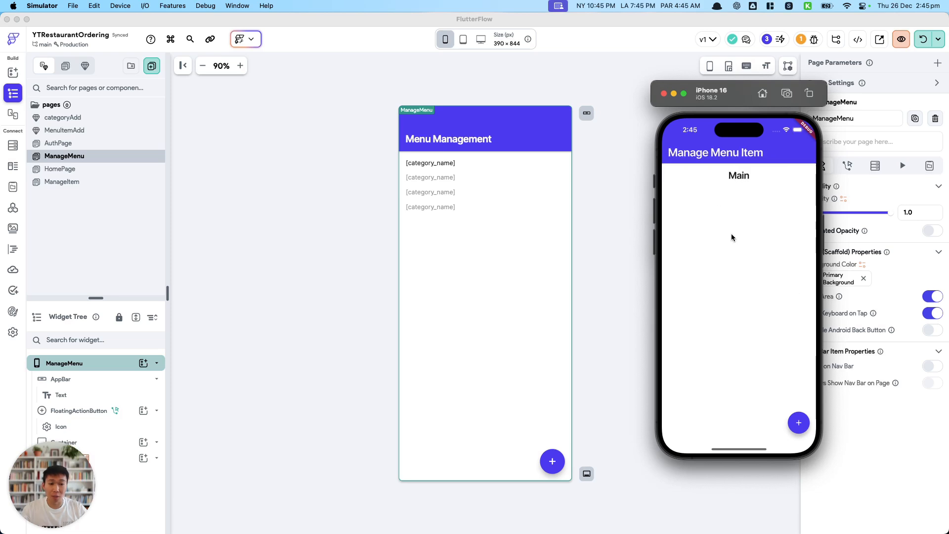
drag(666, 215, 770, 231)
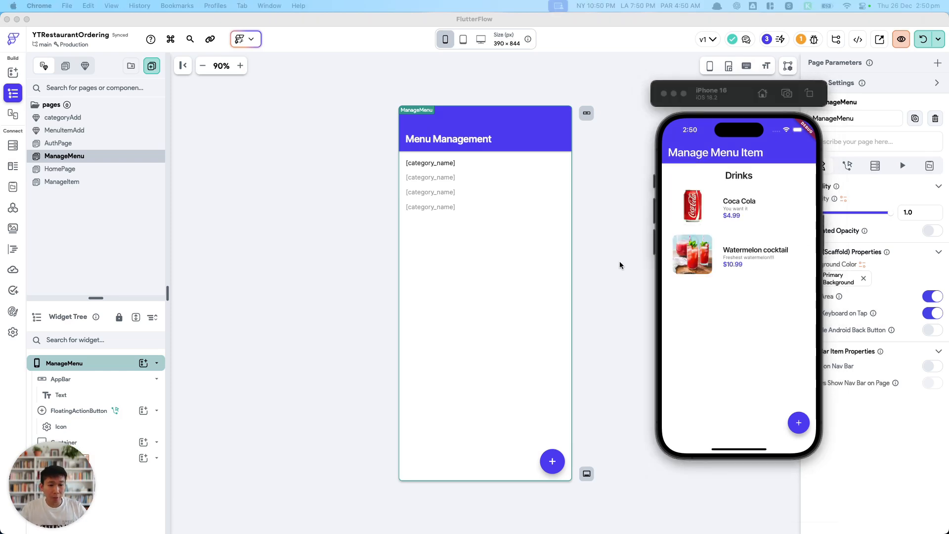
Review the menu items listed under Drinks, Dessert, Main and Starters in the simulator.
drag(663, 280, 728, 249)
click(681, 202)
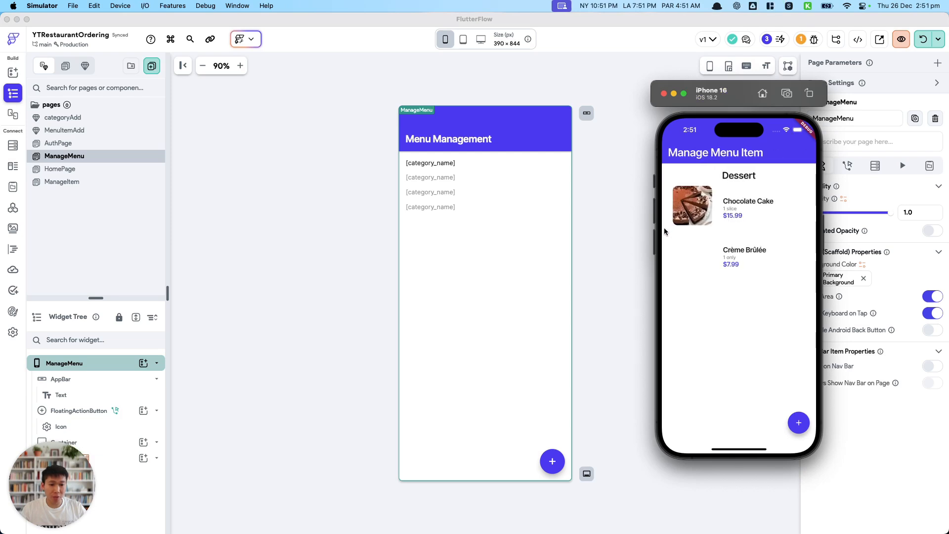
drag(662, 232, 707, 205)
click(676, 188)
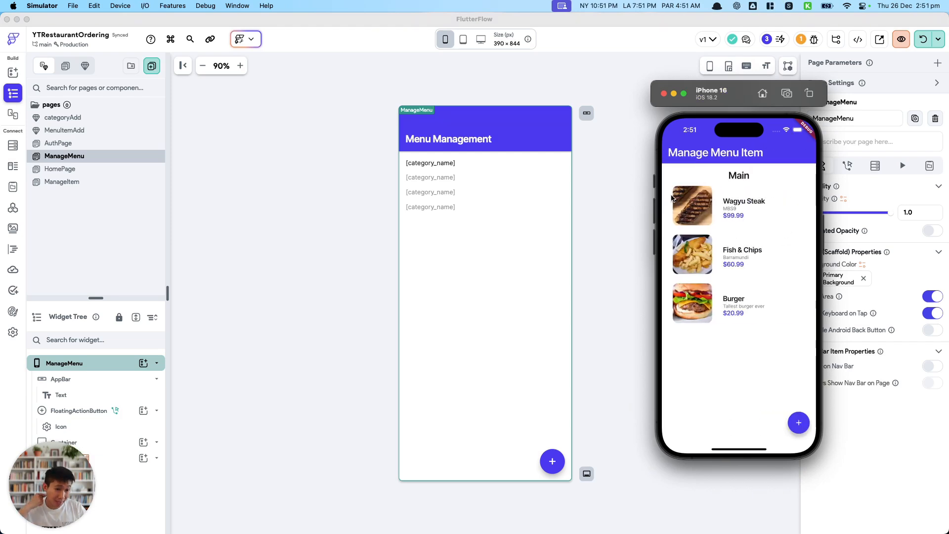
drag(665, 232, 752, 225)
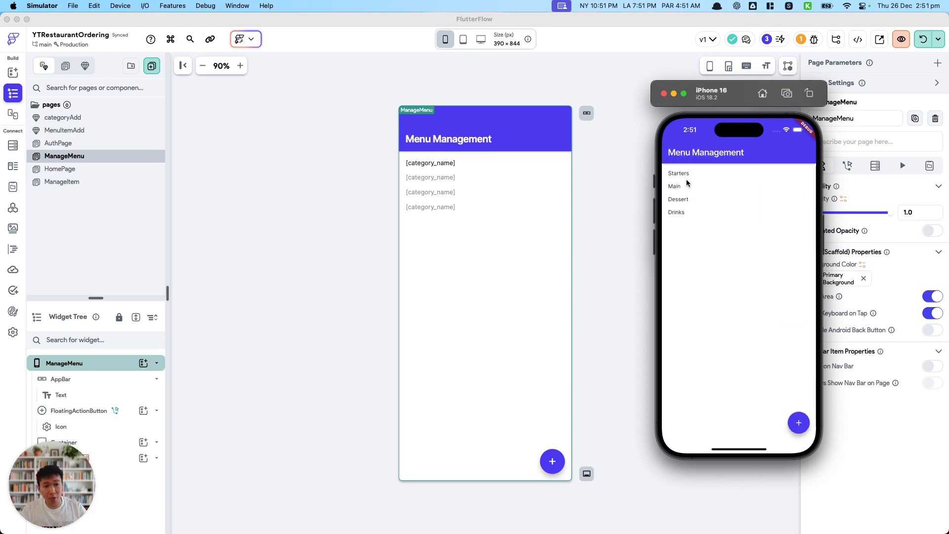
click(686, 175)
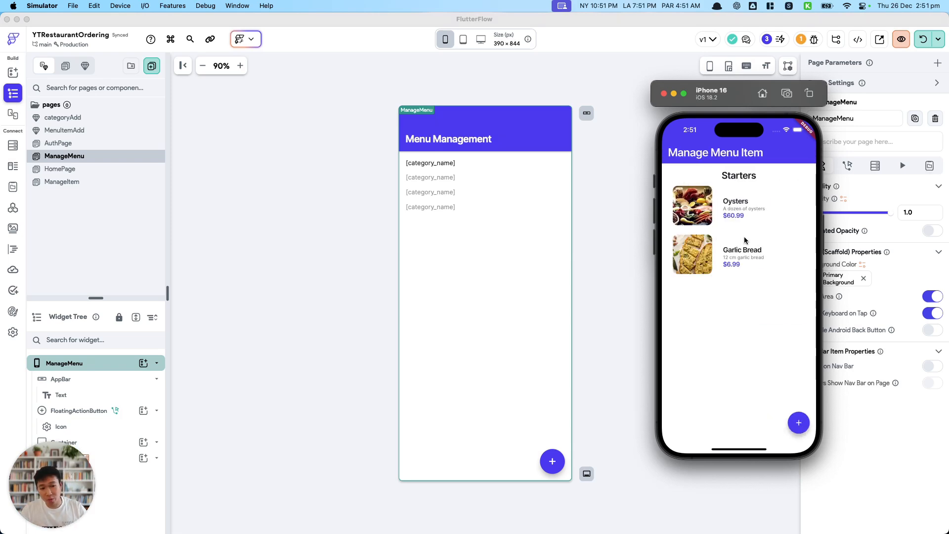
drag(658, 247, 751, 242)
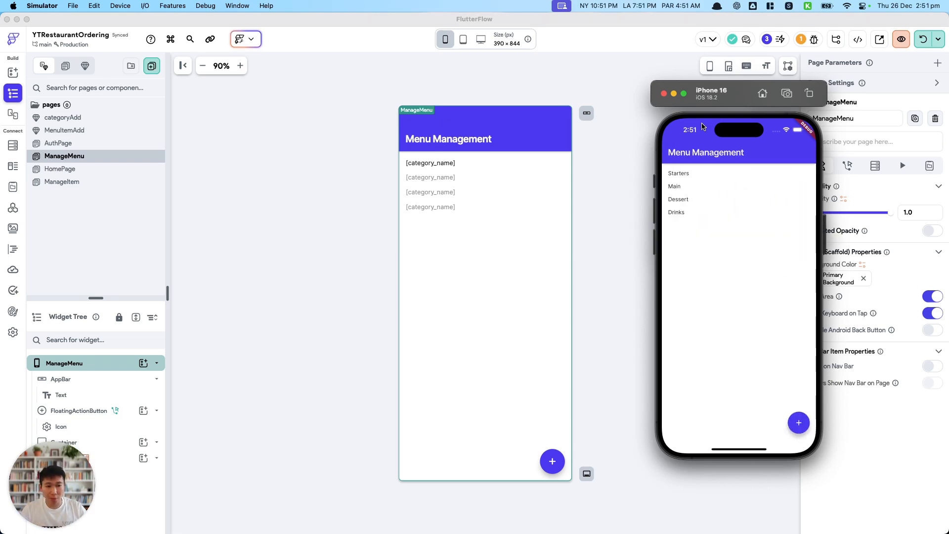
Open the MenuItemAdd component and enlarge its widget tree to examine the outer column and text fields.
click(75, 168)
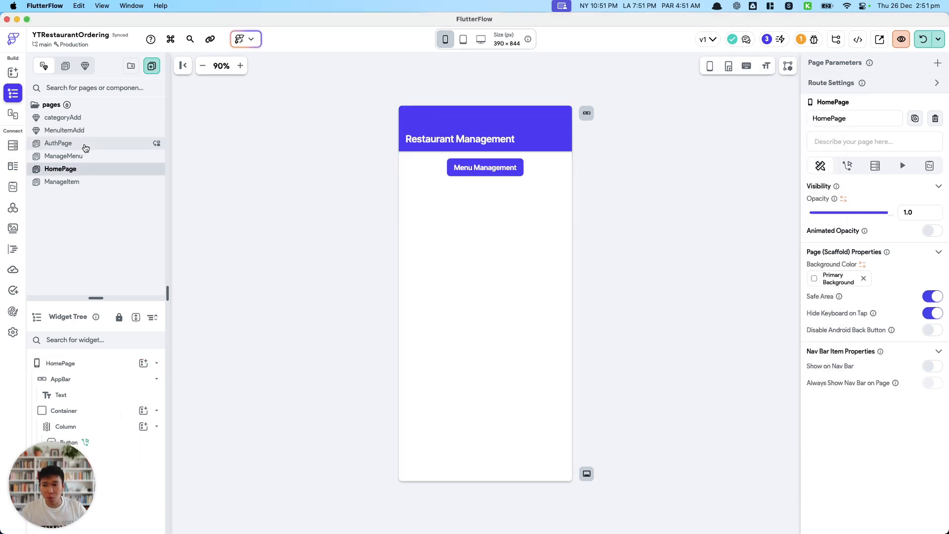
click(64, 143)
click(84, 130)
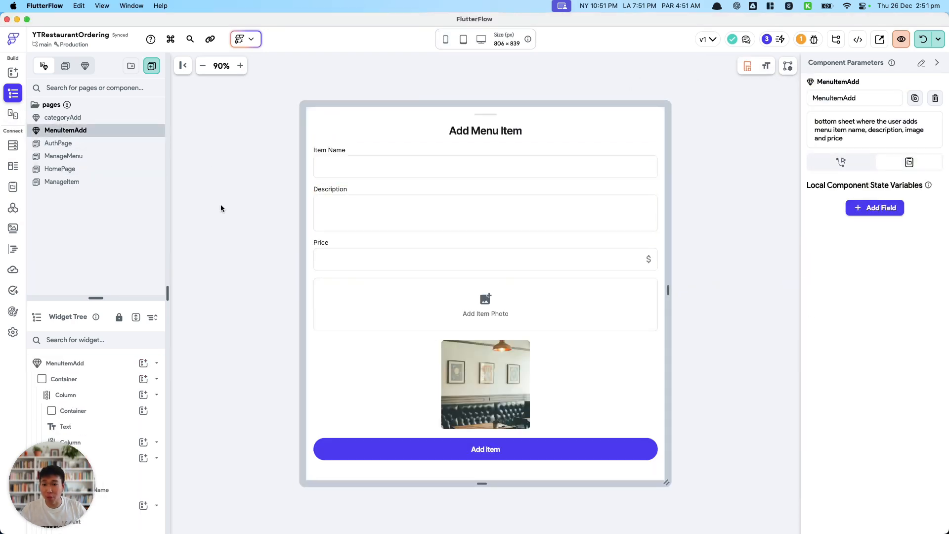
drag(101, 297, 101, 192)
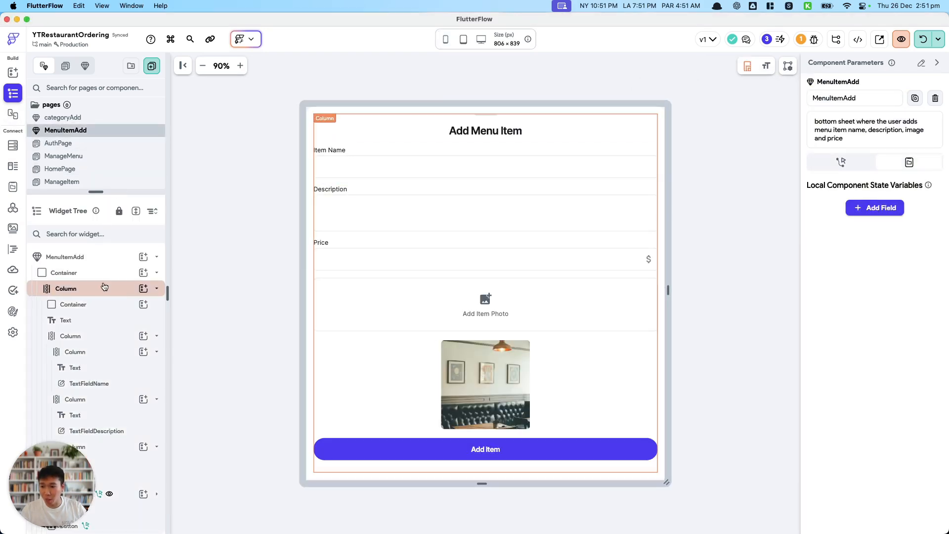
click(65, 288)
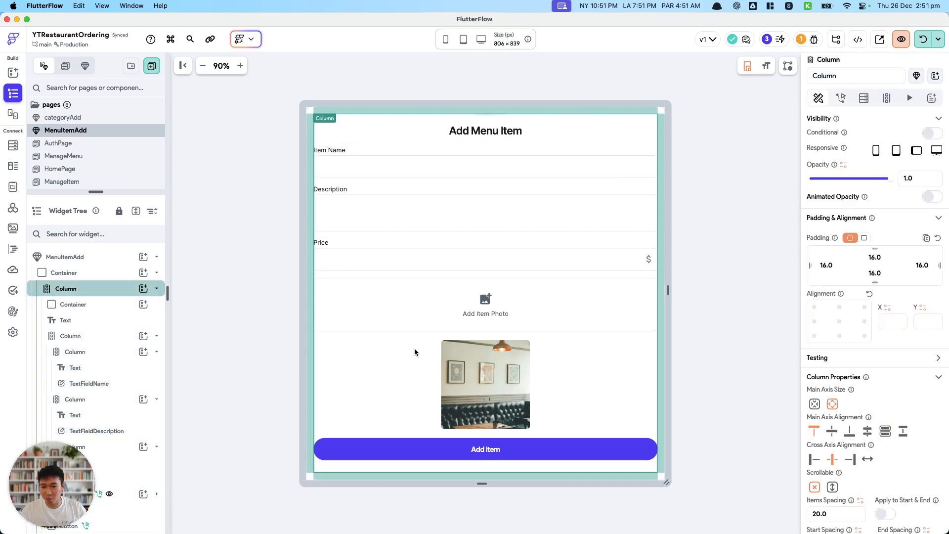
click(374, 224)
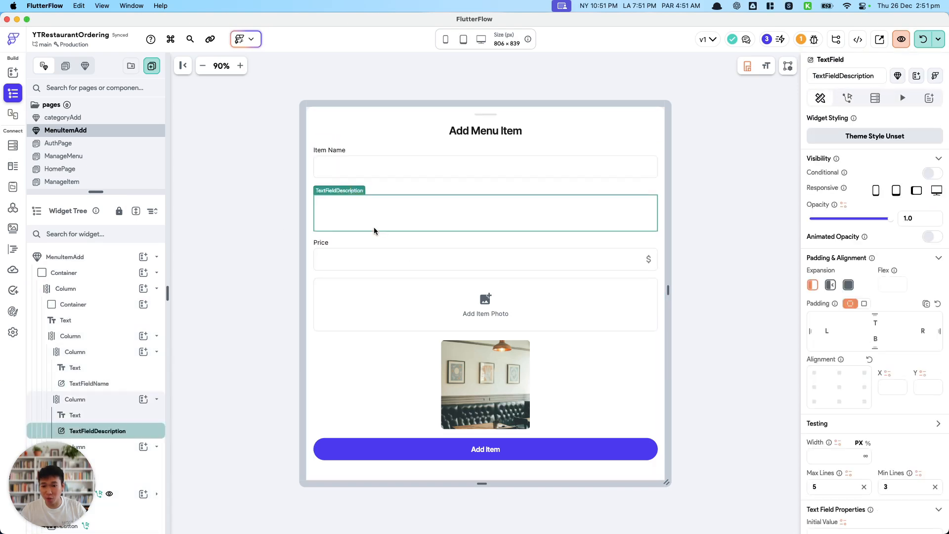
click(375, 269)
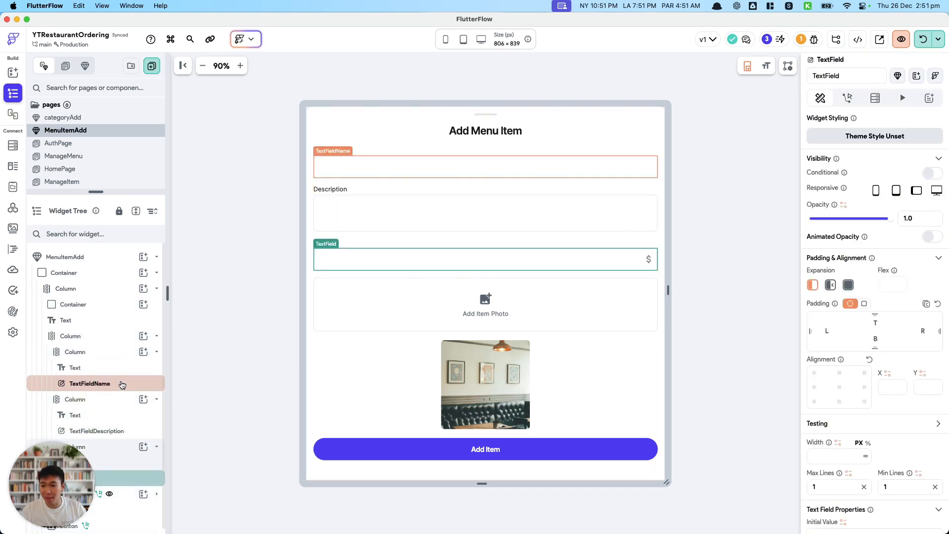
scroll(107, 388, down, 1)
scroll(92, 297, up, 1)
Wrap the outermost column of the MenuItemAdd component in a Form Validation widget.
click(92, 293)
right_click(92, 294)
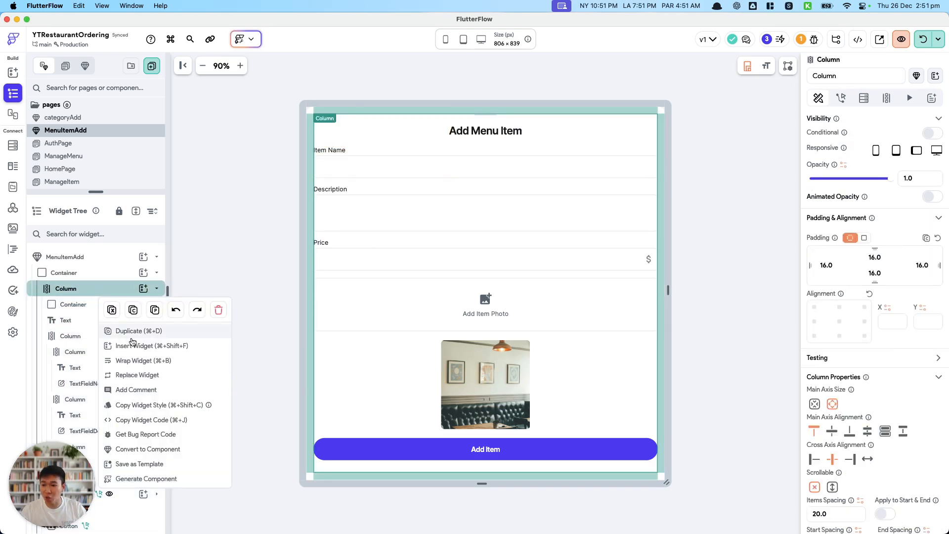
click(136, 361)
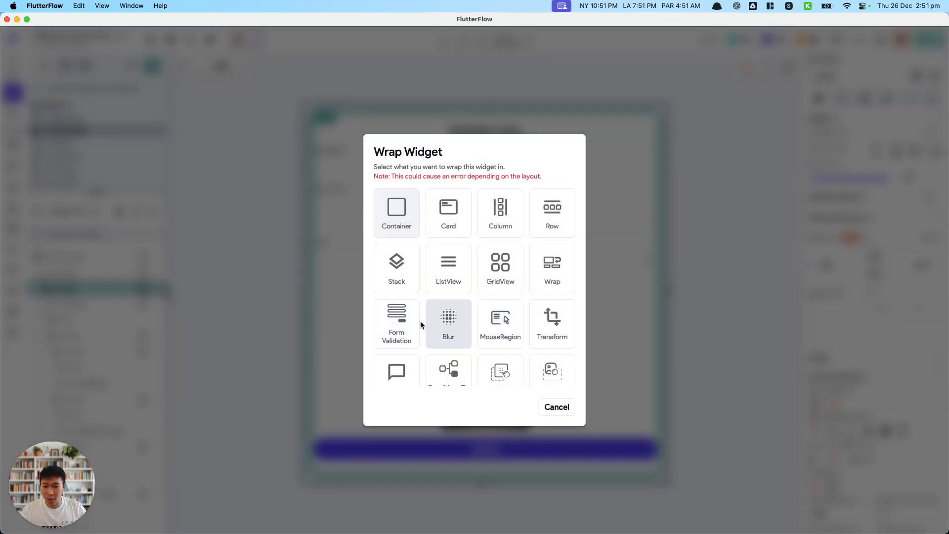
click(396, 316)
Turn on form validation for the item name, description and price fields.
scroll(919, 296, down, 5)
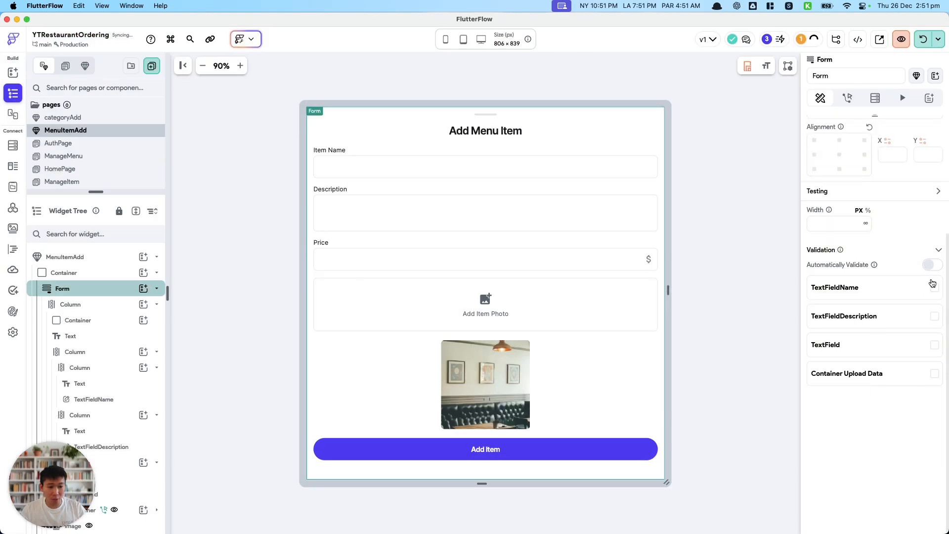
click(934, 286)
click(935, 439)
scroll(937, 445, down, 5)
click(935, 359)
scroll(929, 375, down, 3)
Add a Validate Form action to the Add Item button's On Tap flow, after the Firestore Query.
click(500, 447)
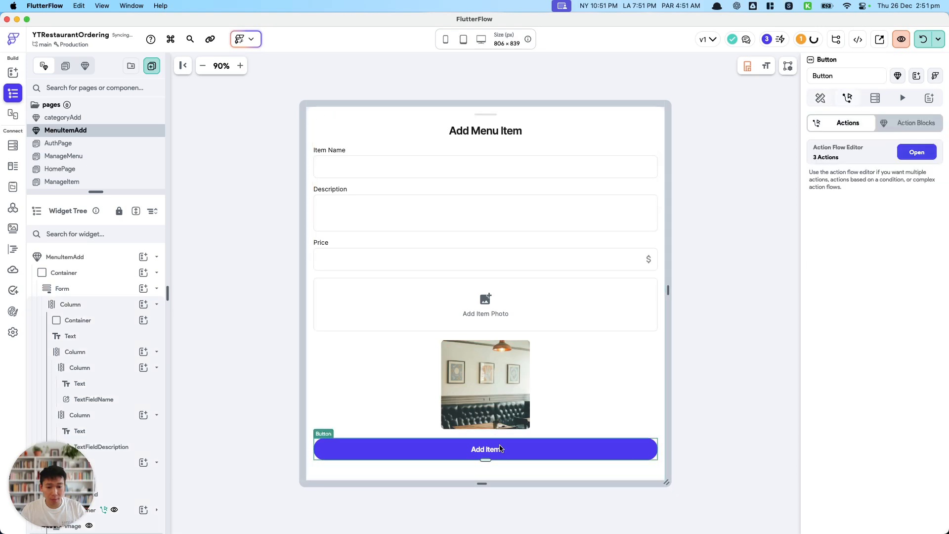
click(906, 158)
click(467, 156)
click(456, 170)
click(823, 167)
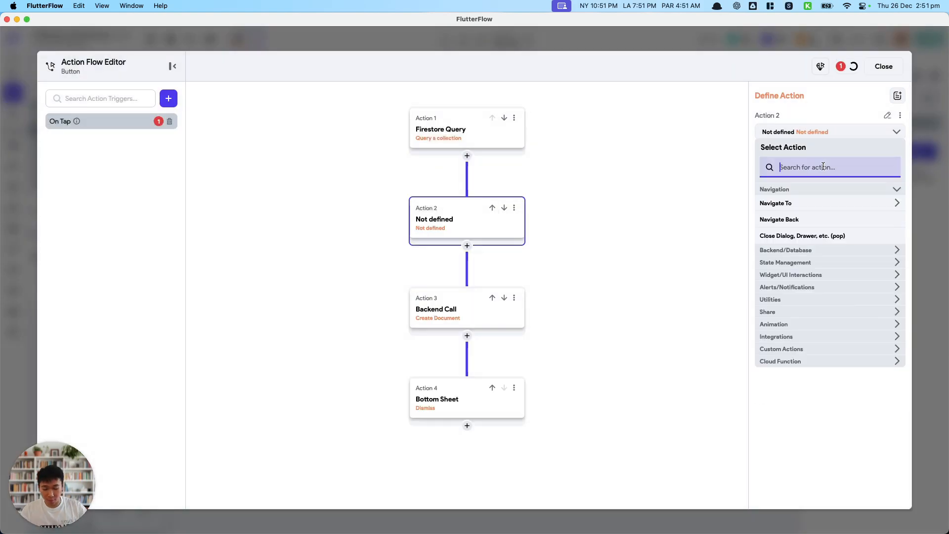
text(form)
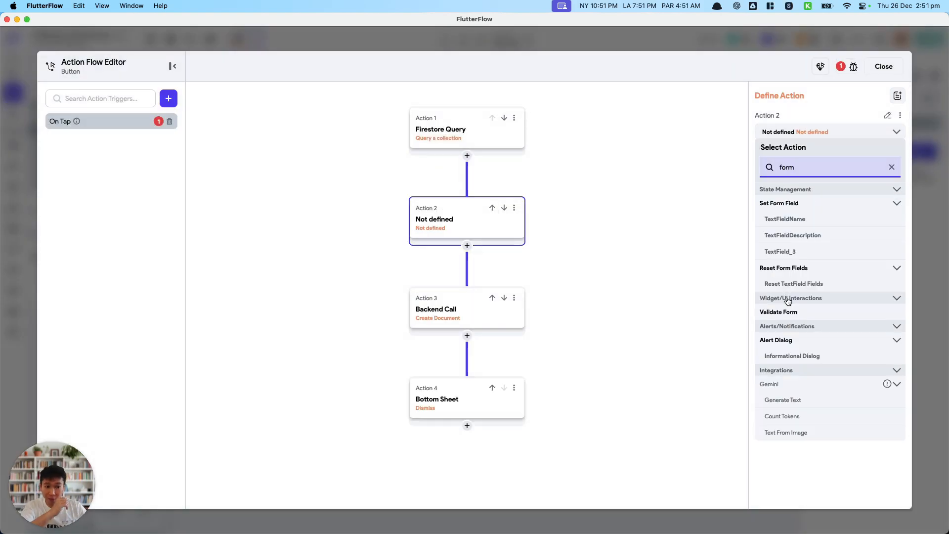
click(805, 313)
Set Form_1 as the form to validate and move the Validate Form action ahead of the Firestore Query.
click(829, 161)
click(771, 184)
click(492, 208)
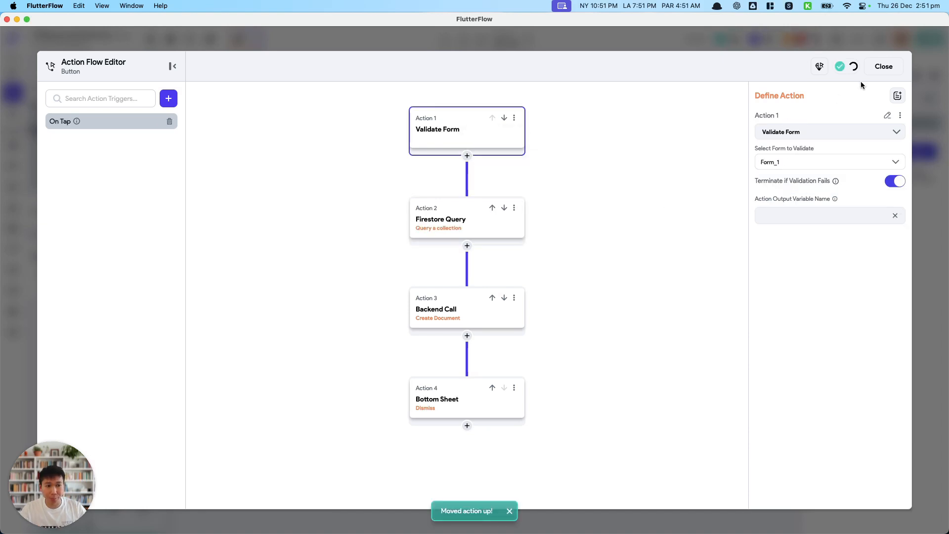
click(883, 66)
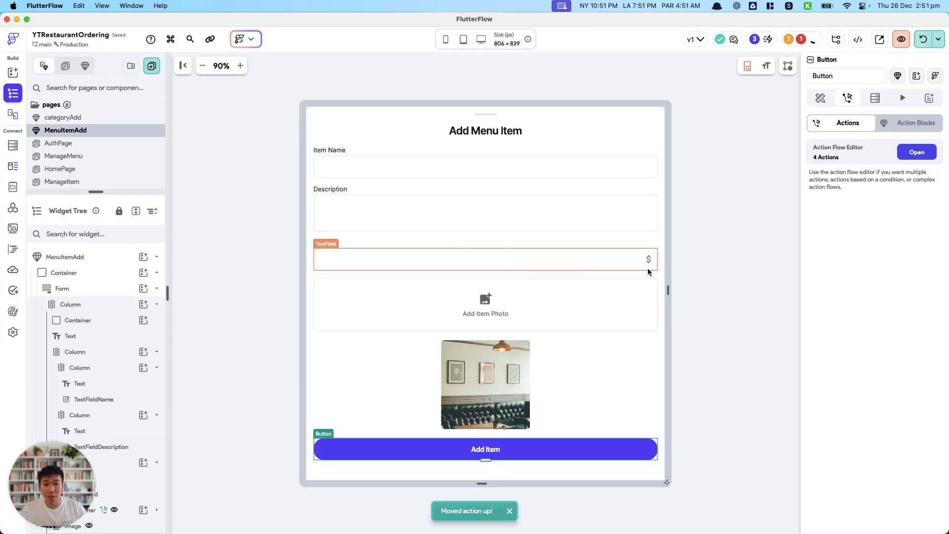
Save the project, hot reload the test session and switch to the iPhone simulator.
click(491, 171)
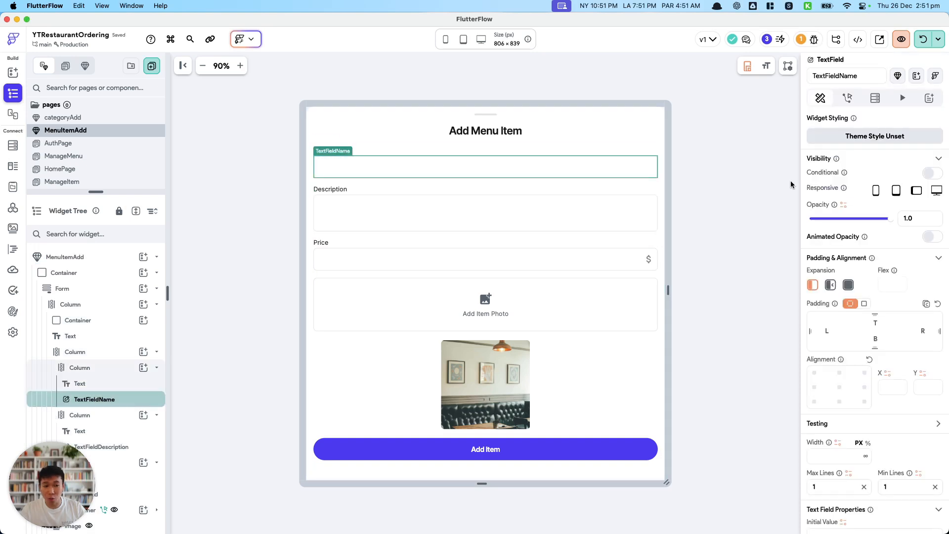
click(727, 176)
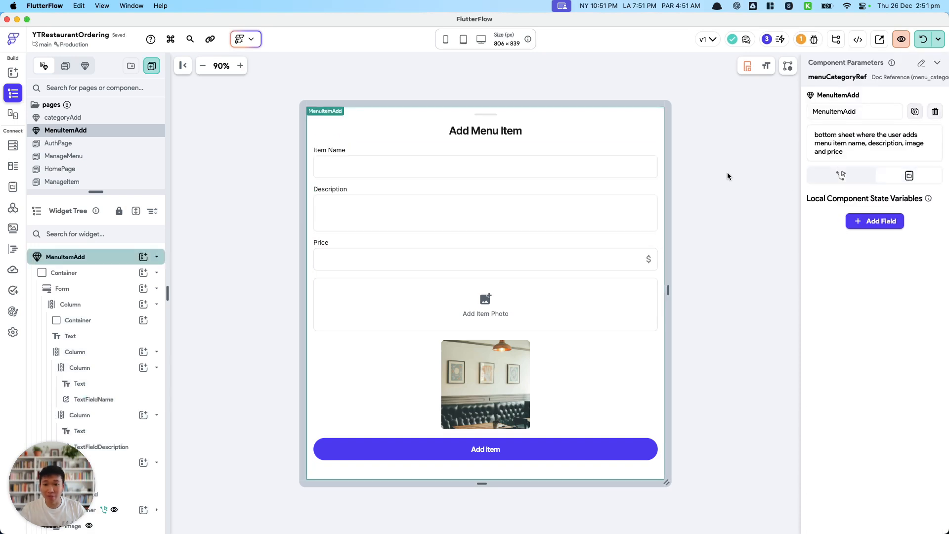
click(356, 213)
key(super+s)
click(794, 318)
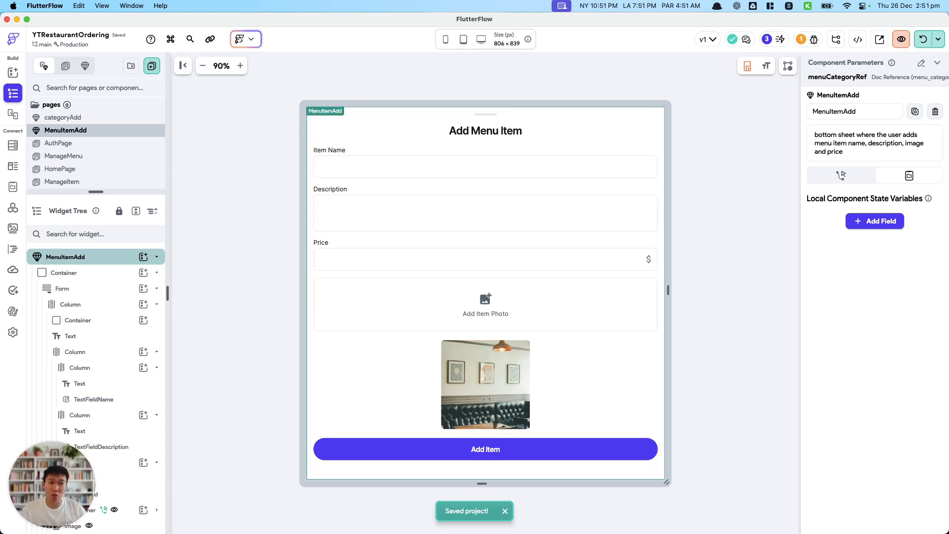
click(922, 45)
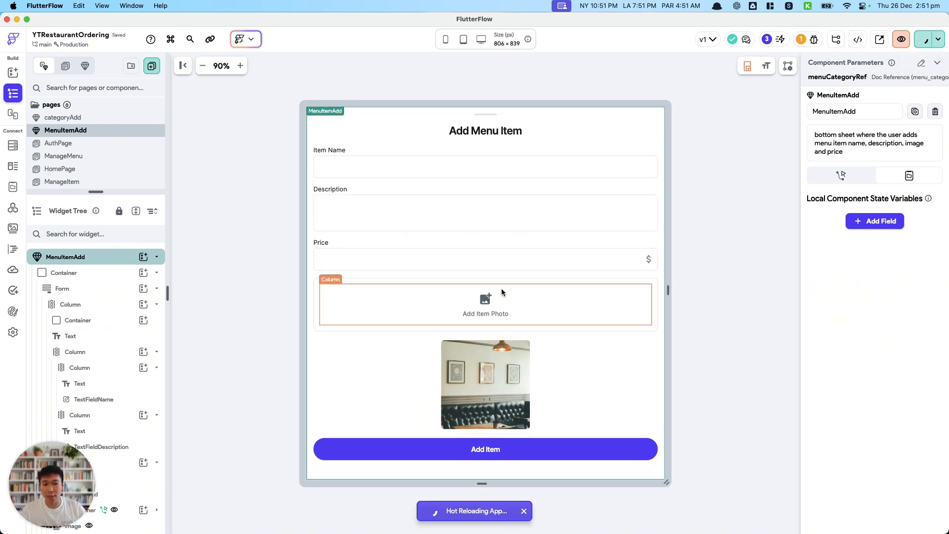
key(ctrl+Up)
click(820, 273)
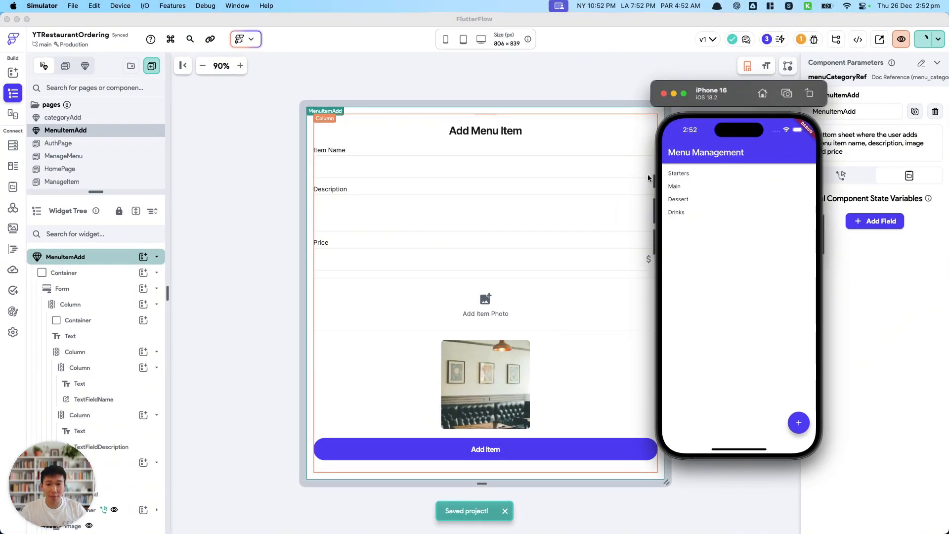
Open the ManageMenu page and show the properties of the category_name text inside the ListView.
click(139, 157)
click(435, 166)
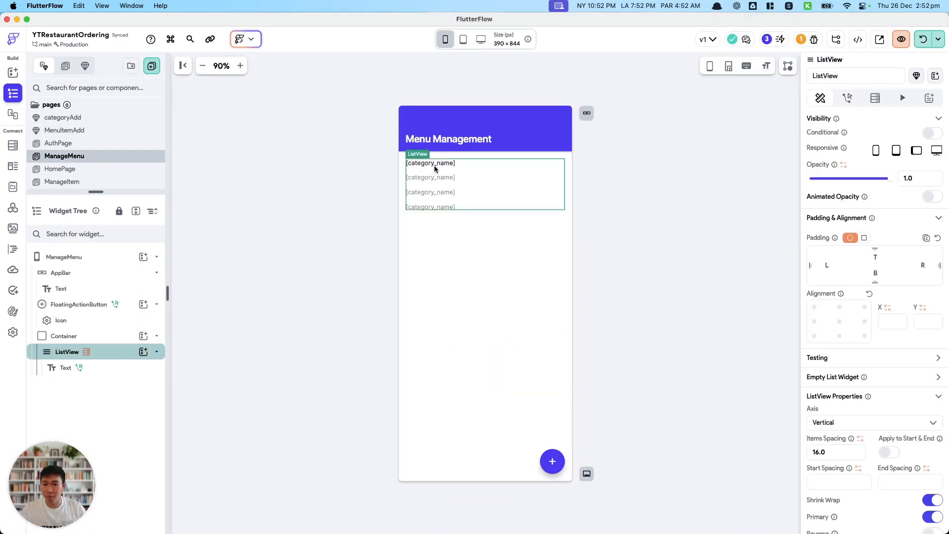
click(436, 162)
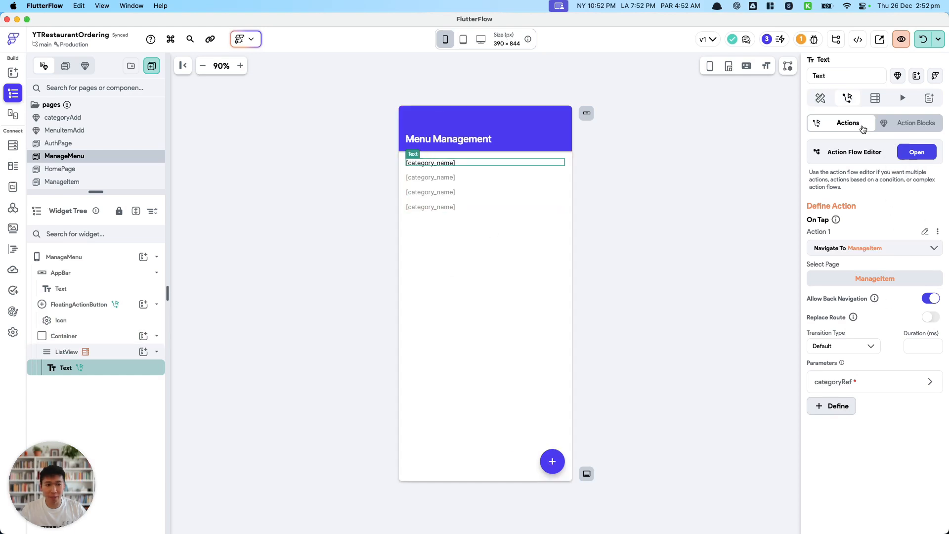
click(821, 98)
Try to wrap the category_name text in a Container.
right_click(136, 371)
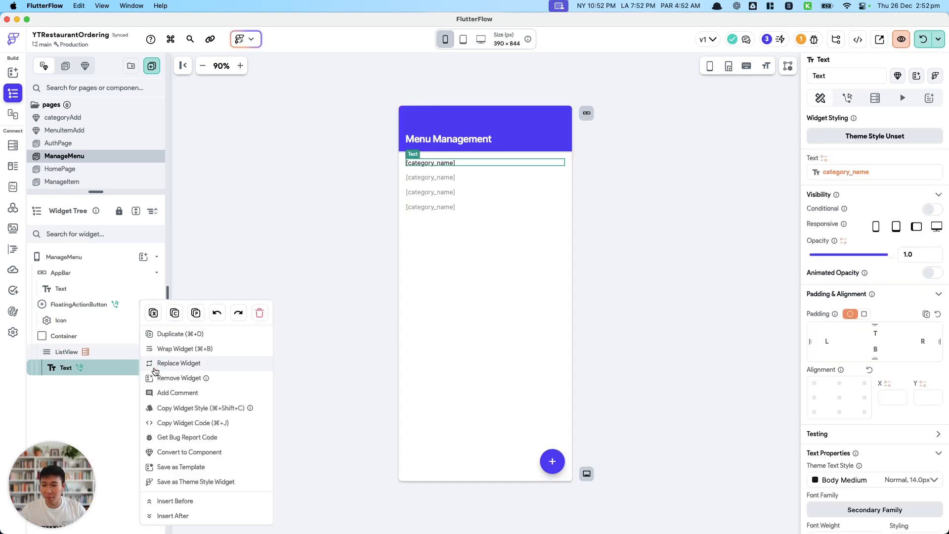
click(191, 349)
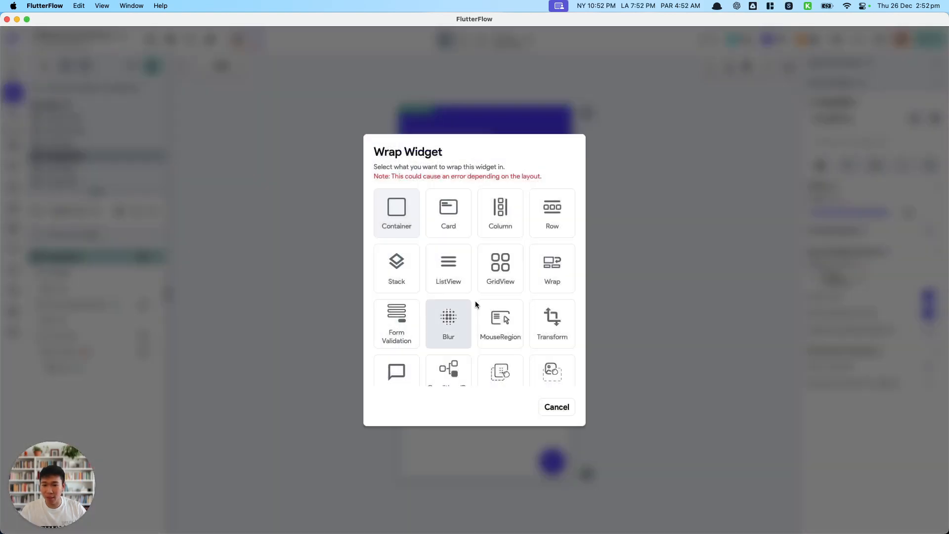
click(396, 221)
click(94, 337)
click(144, 337)
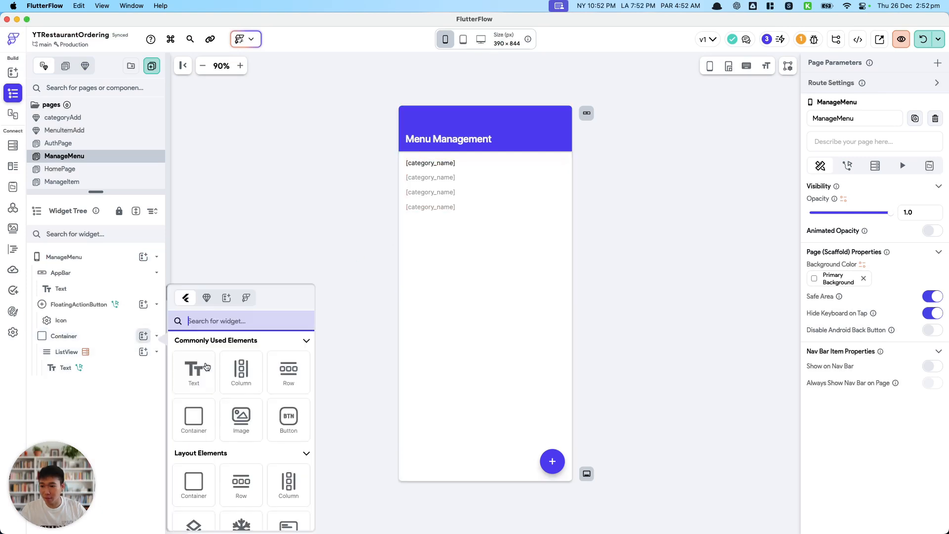
click(69, 351)
click(143, 351)
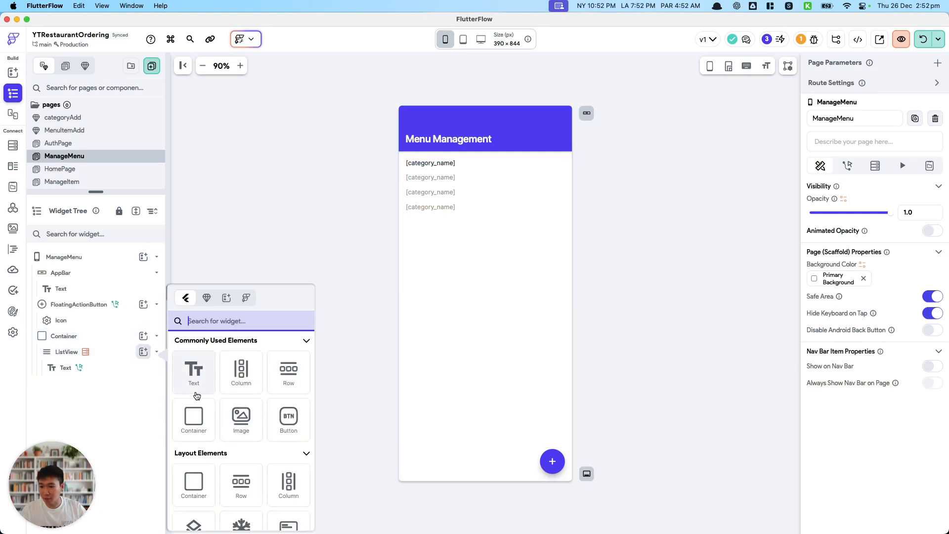
click(192, 385)
click(517, 310)
Wrap the category_name text inside the ListView in a Container.
click(117, 367)
scroll(866, 403, down, 1)
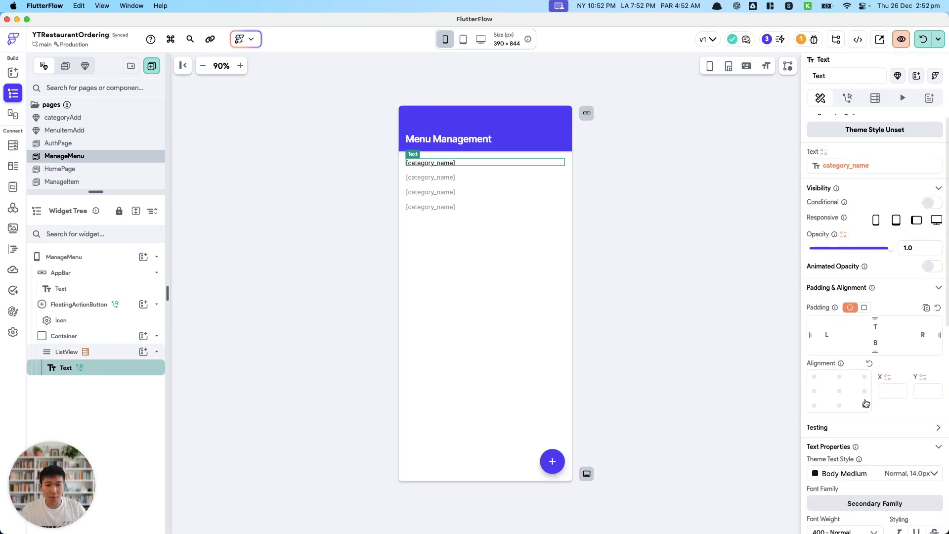
right_click(140, 368)
click(161, 348)
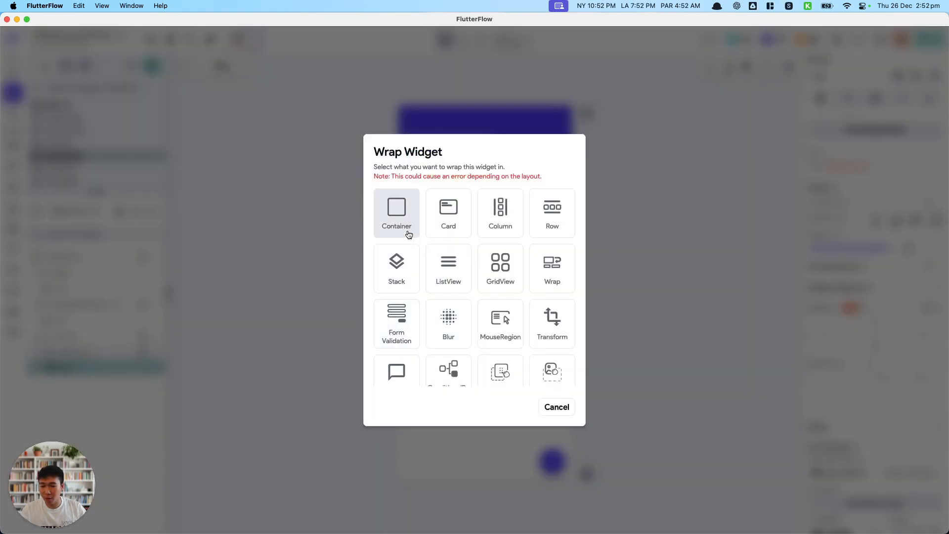
click(405, 227)
Set the new Container's width to infinite (inf) and its top-right corner radius to 12.
scroll(867, 297, down, 4)
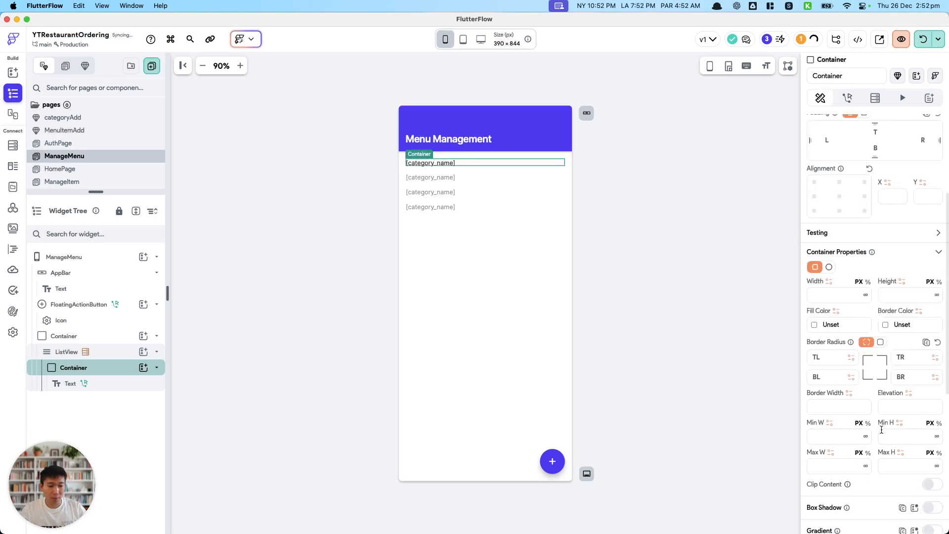
click(866, 295)
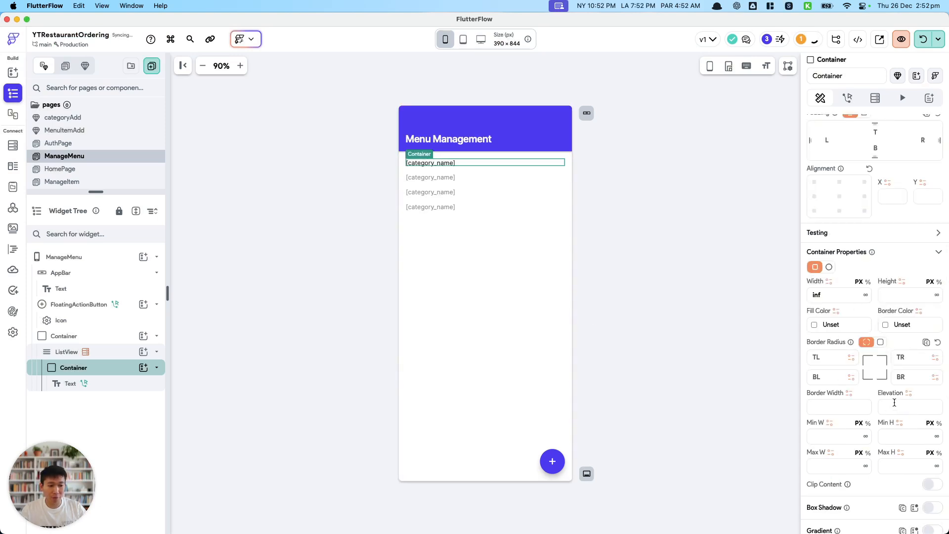
click(912, 357)
text(12)
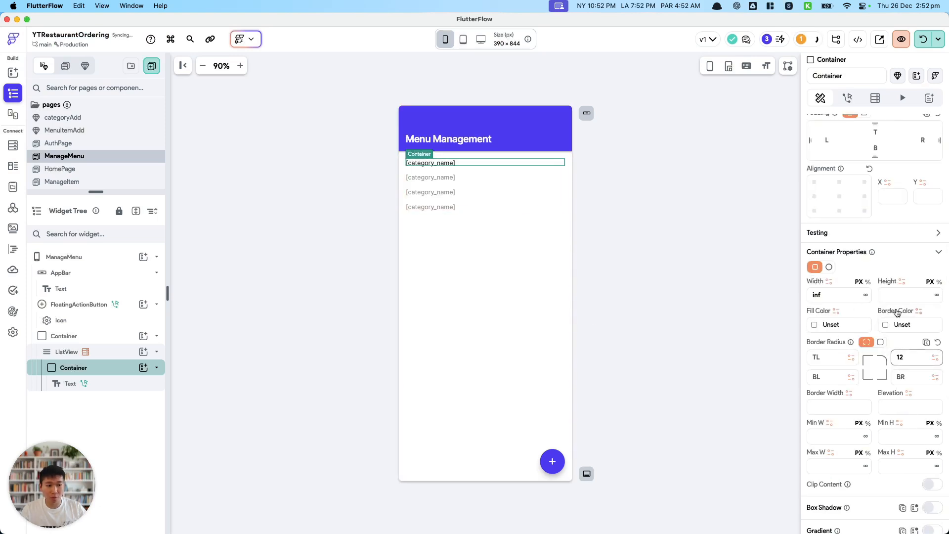
Fill the Container with the Alternate theme color and apply a uniform border radius of 12 to all corners.
scroll(906, 319, down, 5)
scroll(907, 323, up, 5)
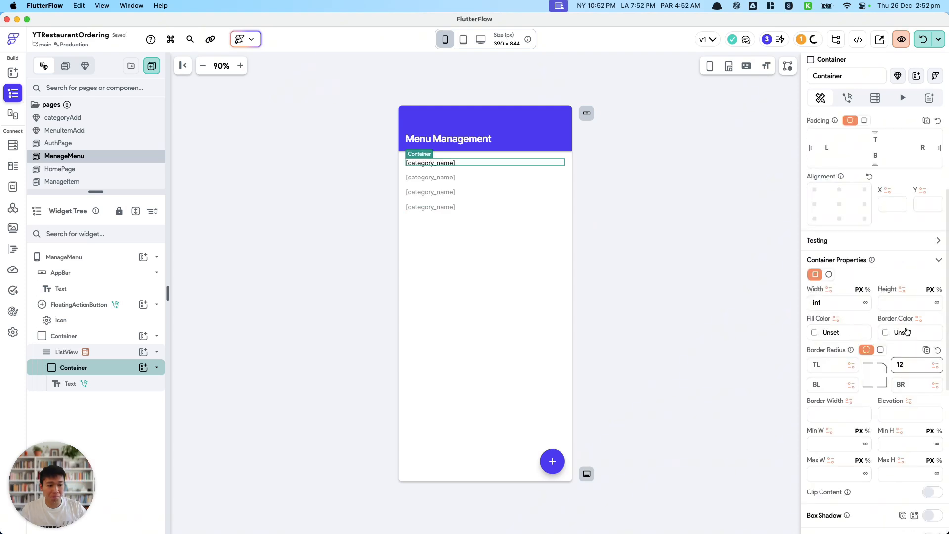
scroll(908, 331, up, 2)
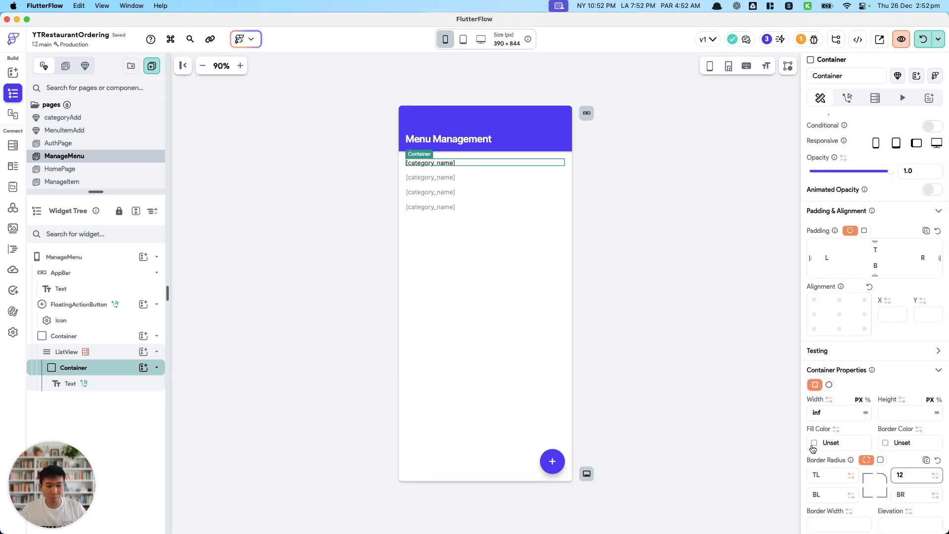
click(813, 445)
click(696, 446)
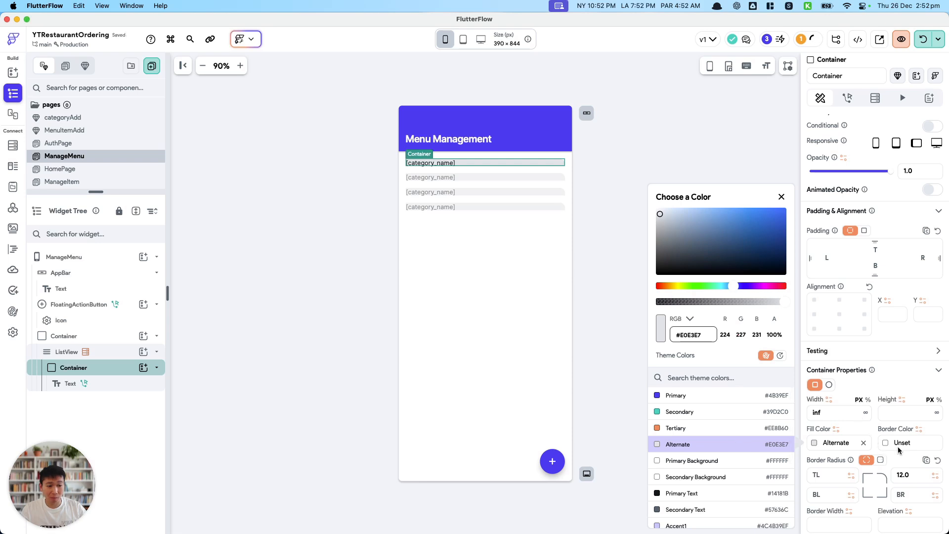
click(880, 459)
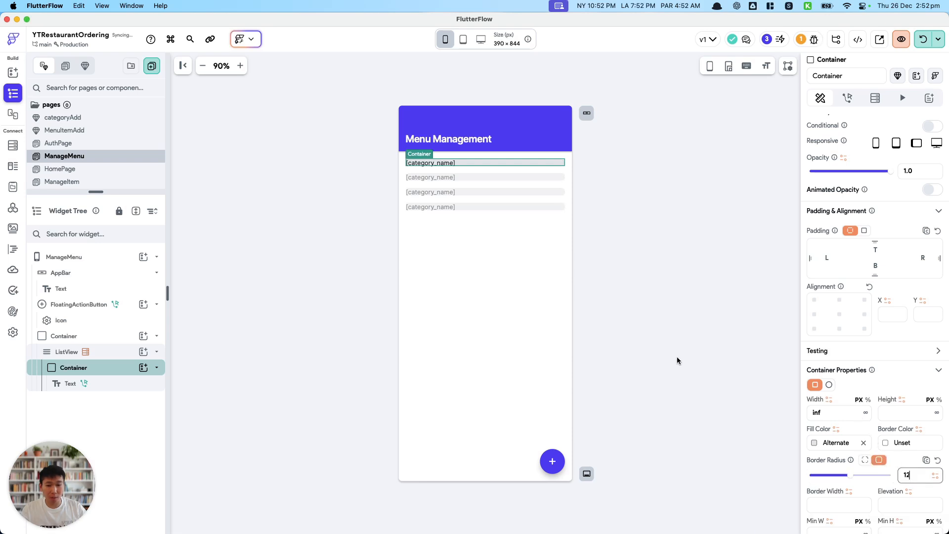
Give the category_name text a uniform padding of 8 on all sides.
click(92, 383)
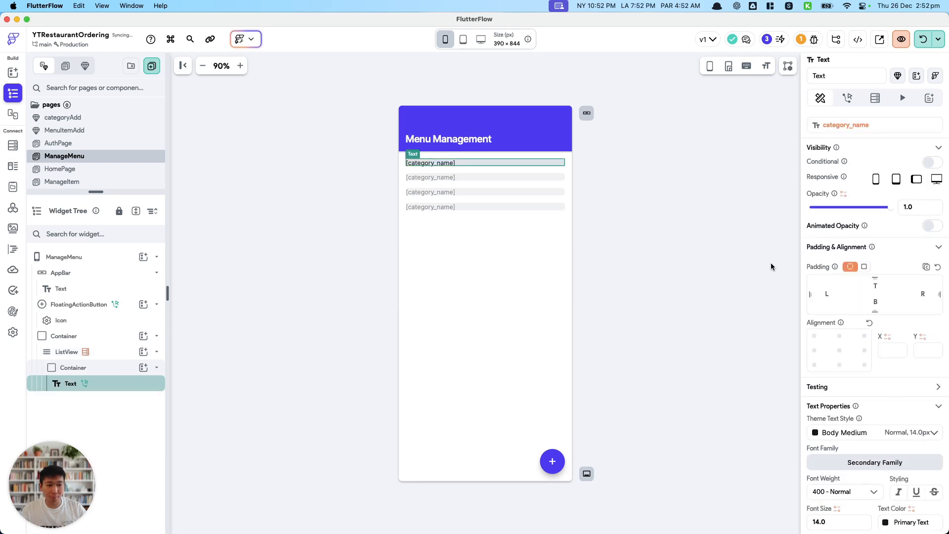
click(874, 286)
text(8)
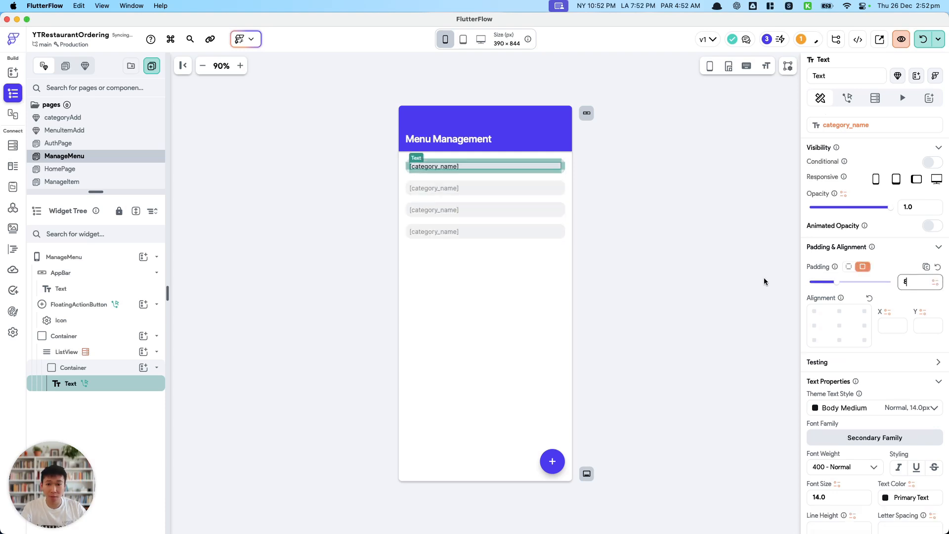
click(743, 282)
Set the height of the Container around the category_name text to 50 px.
click(549, 171)
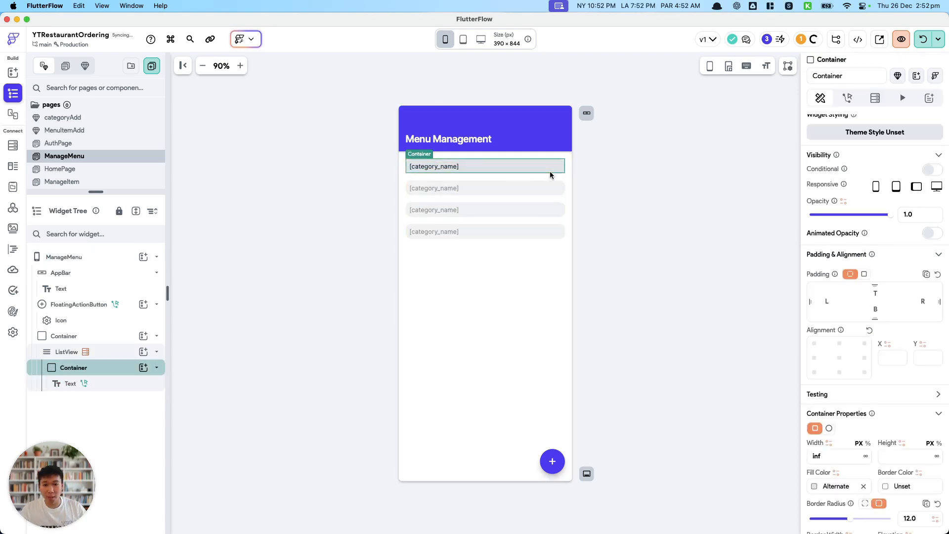
click(898, 456)
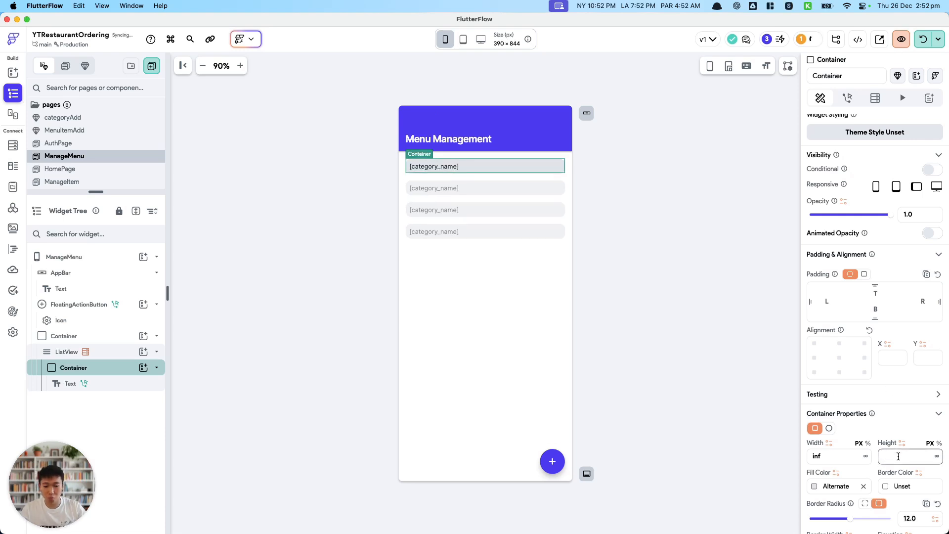
text(50)
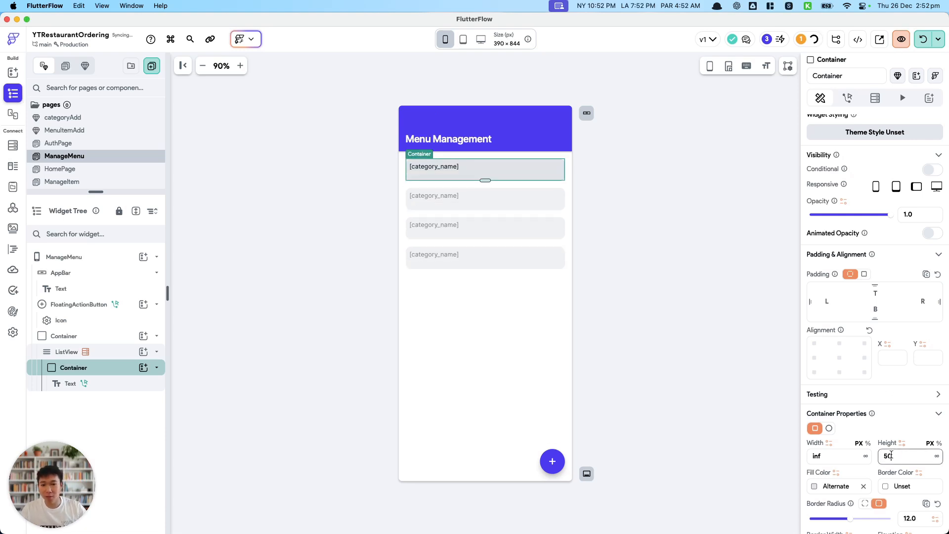
click(662, 339)
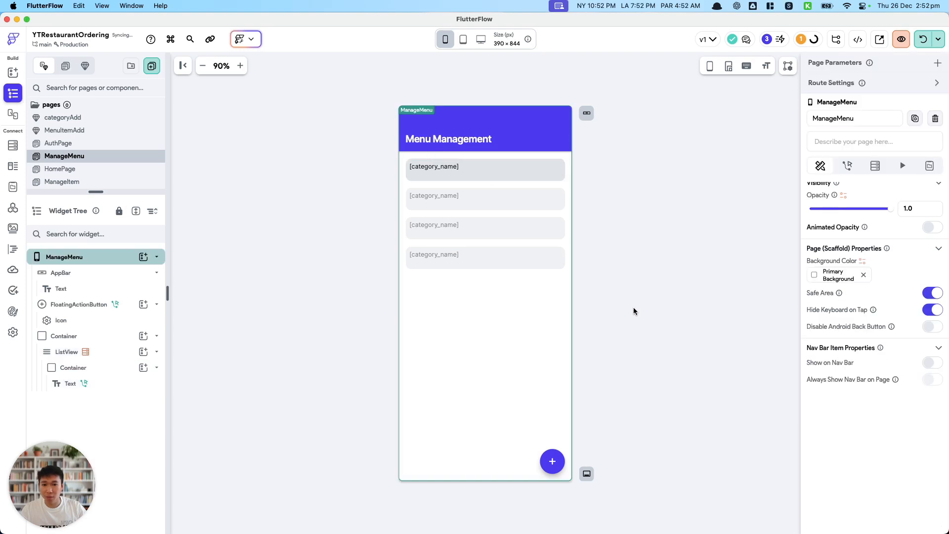
Set the category Container's child alignment to center-left (X -1, Y 0).
click(112, 373)
scroll(843, 254, down, 10)
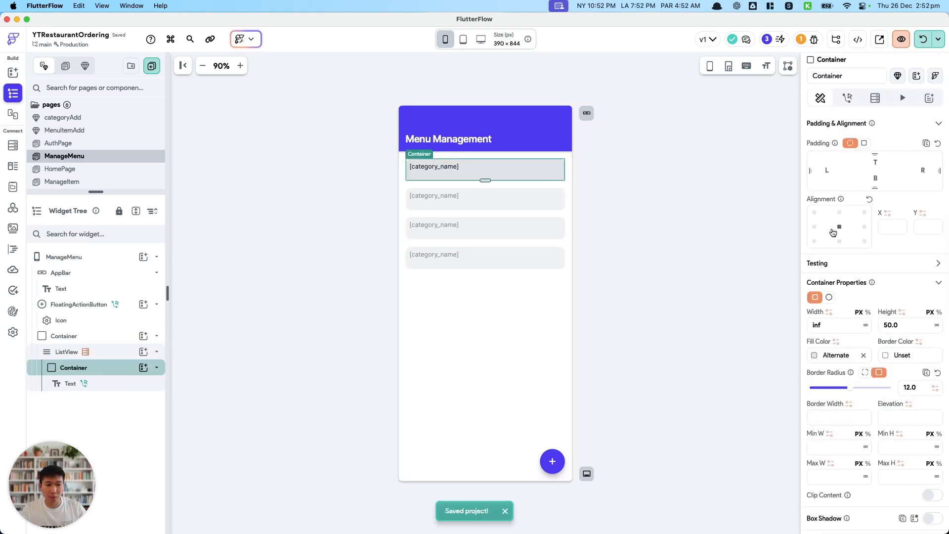
click(814, 318)
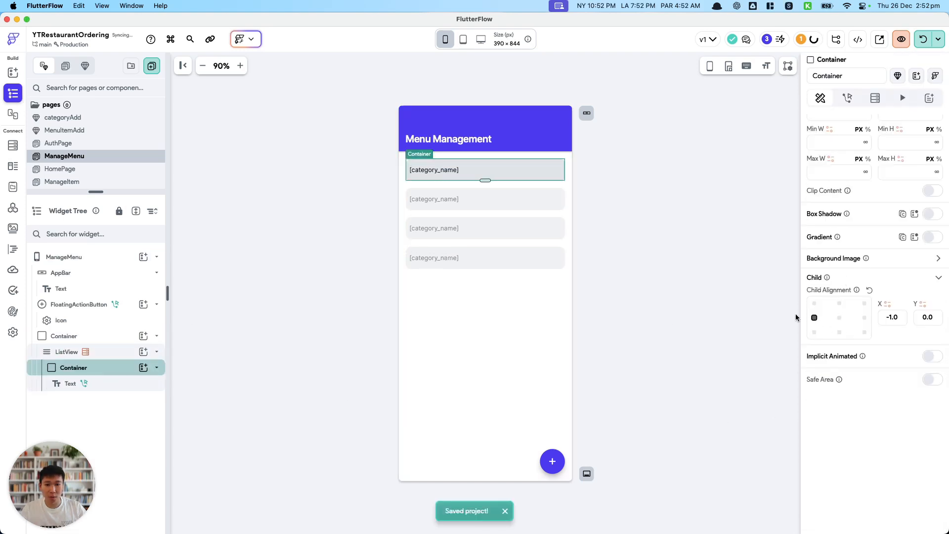
Hot reload the test session to apply the ManageMenu layout changes in the iPhone simulator.
click(639, 264)
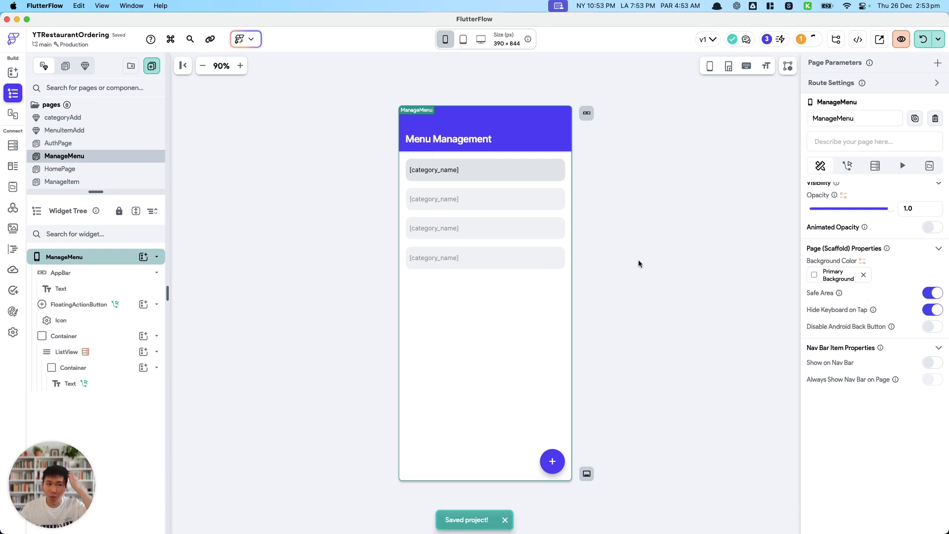
click(923, 39)
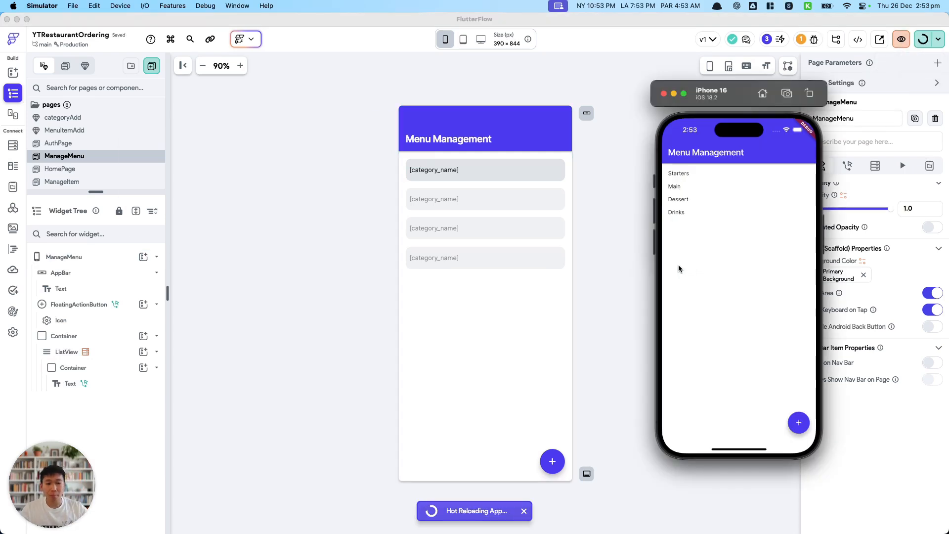